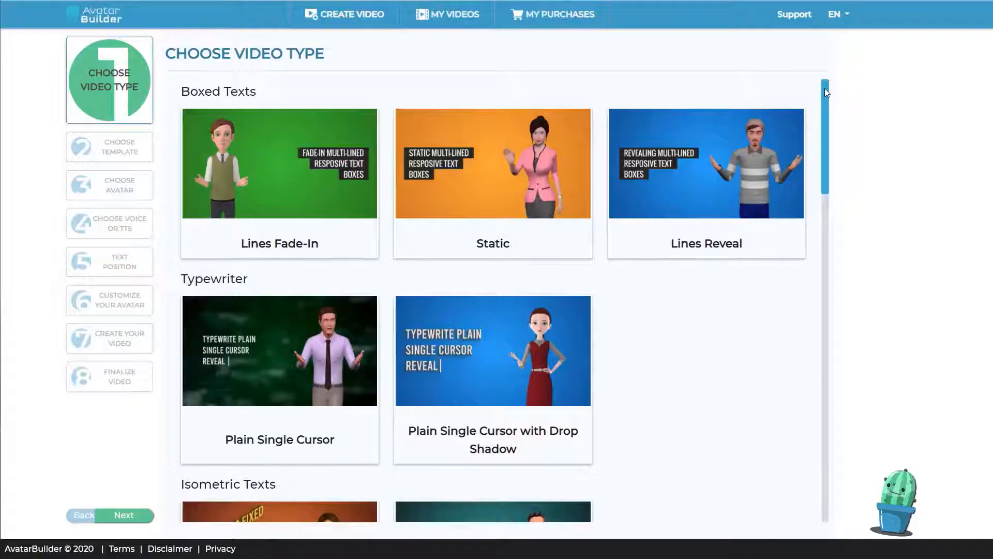
Browse the catalogue of available text-style video types
left_click_drag(824, 92, 813, 248)
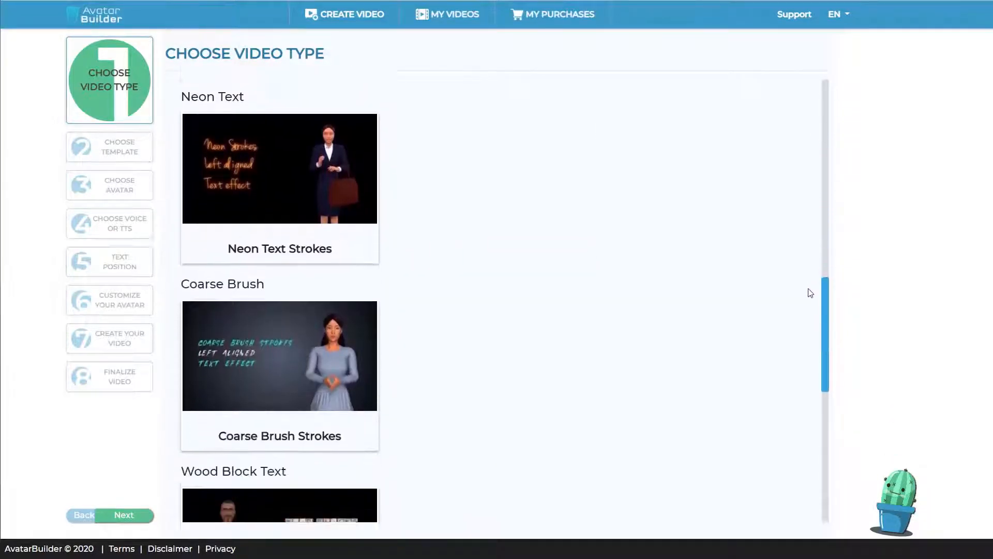
left_click_drag(810, 292, 810, 304)
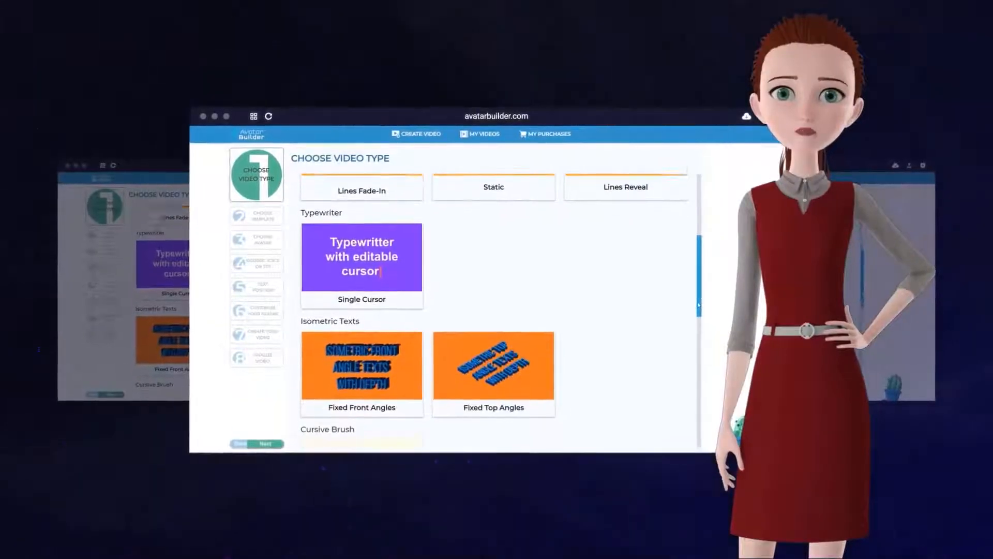
left_click_drag(698, 305, 696, 389)
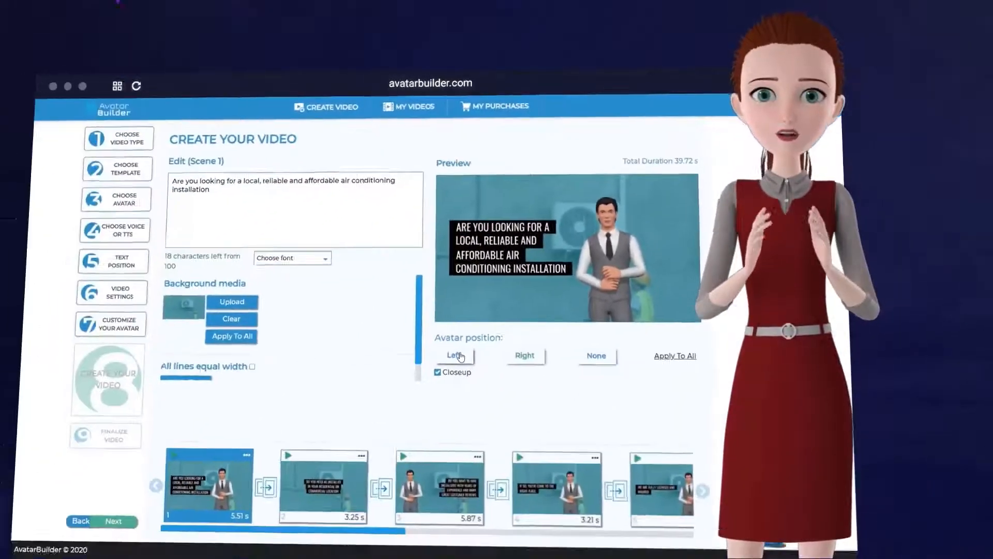
Try the left and none avatar positions in scene 1, and return the avatar to the right
left_click(250, 551)
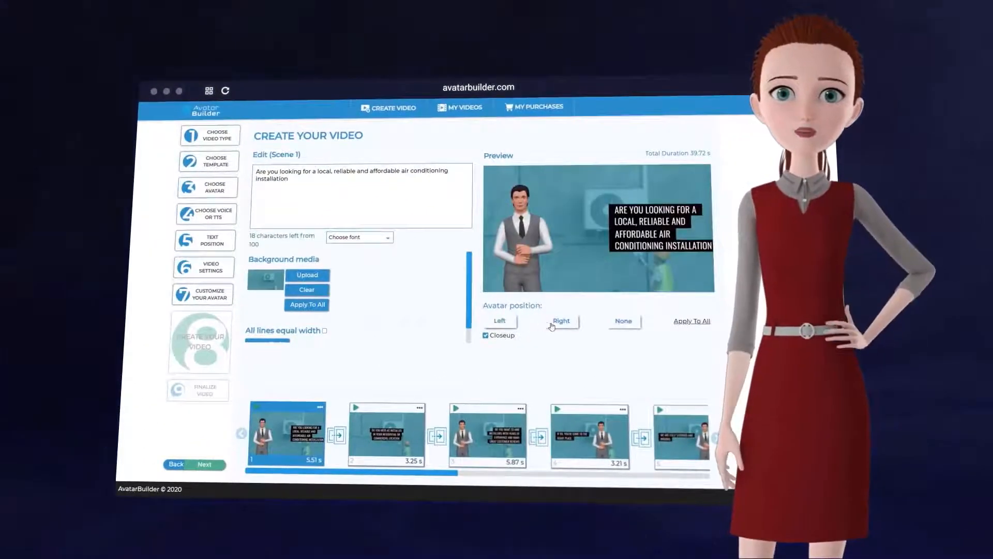
left_click(551, 324)
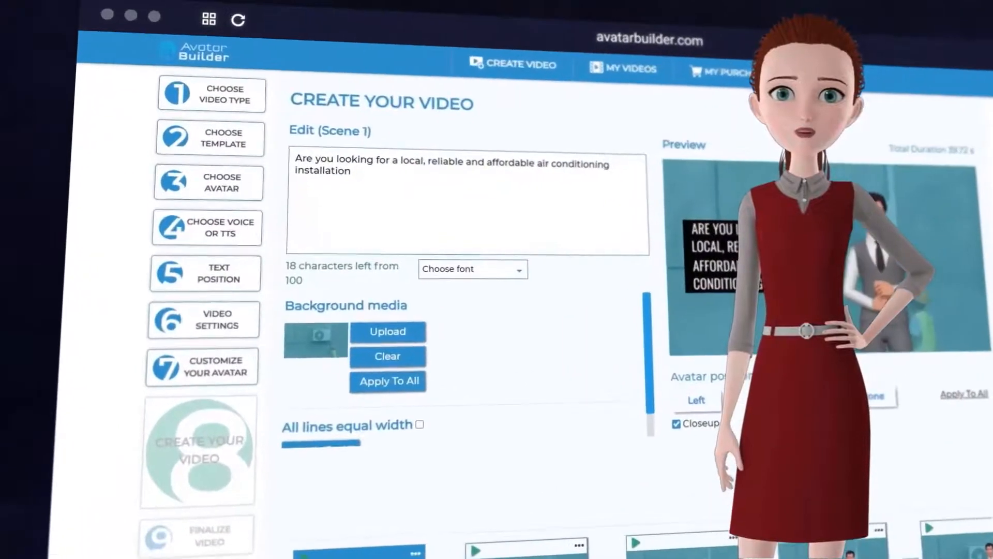
left_click(621, 323)
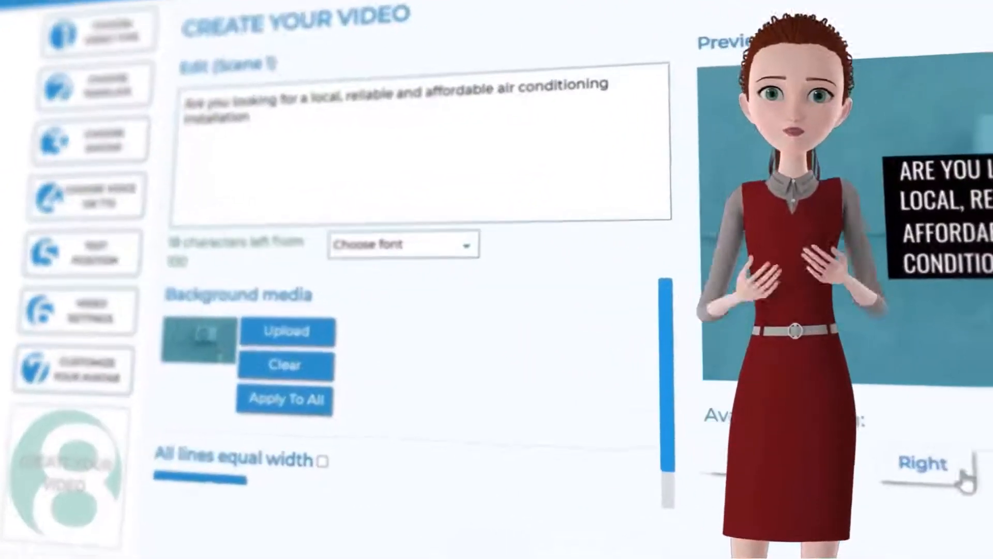
left_click(908, 443)
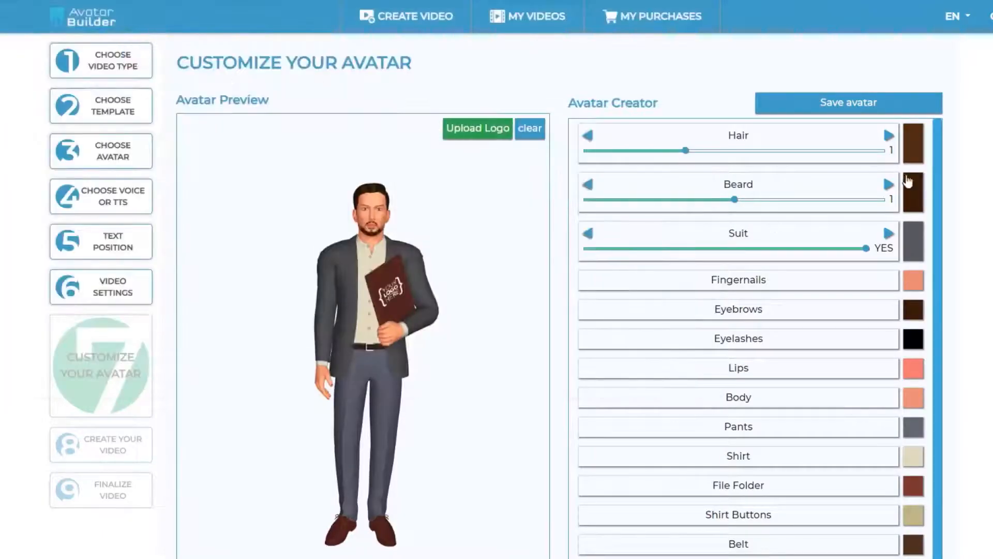
Customize the folder-holding man avatar with hair 2, beard 2, no suit and a new pants color
left_click(889, 187)
left_click(584, 248)
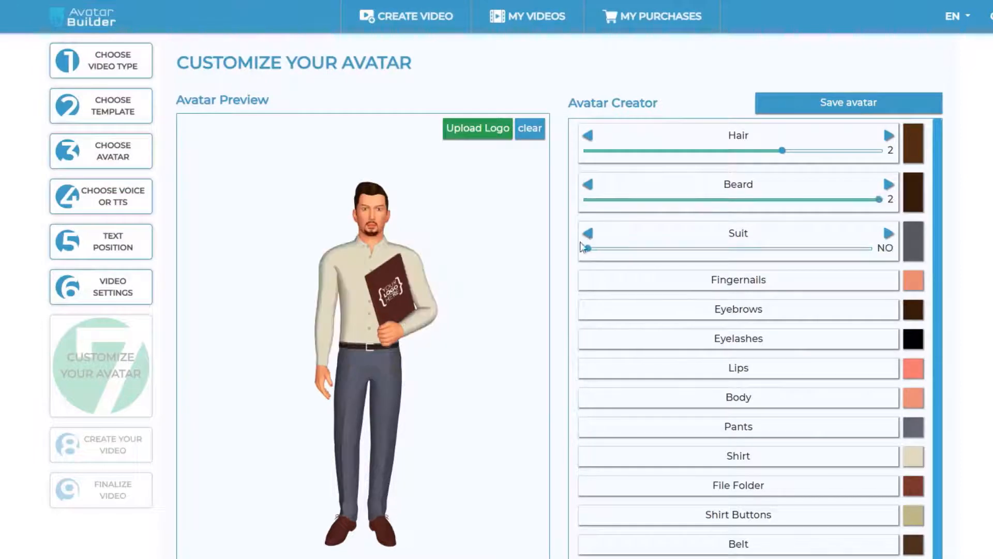
left_click(917, 432)
left_click(880, 357)
left_click(818, 401)
left_click(913, 455)
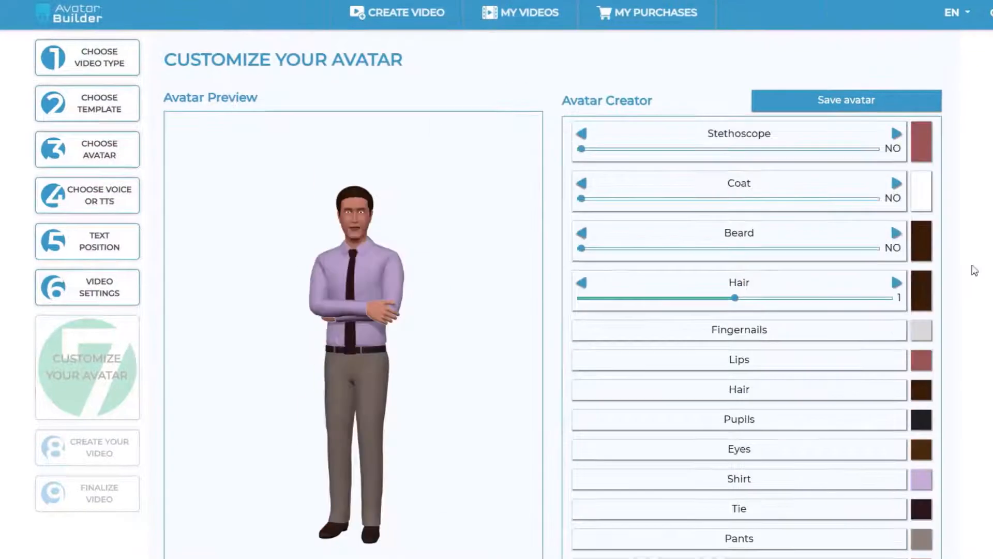
Give the avatar with crossed arms a stethoscope, coat and beard, and recolor his shirt blue
left_click(897, 135)
left_click(918, 486)
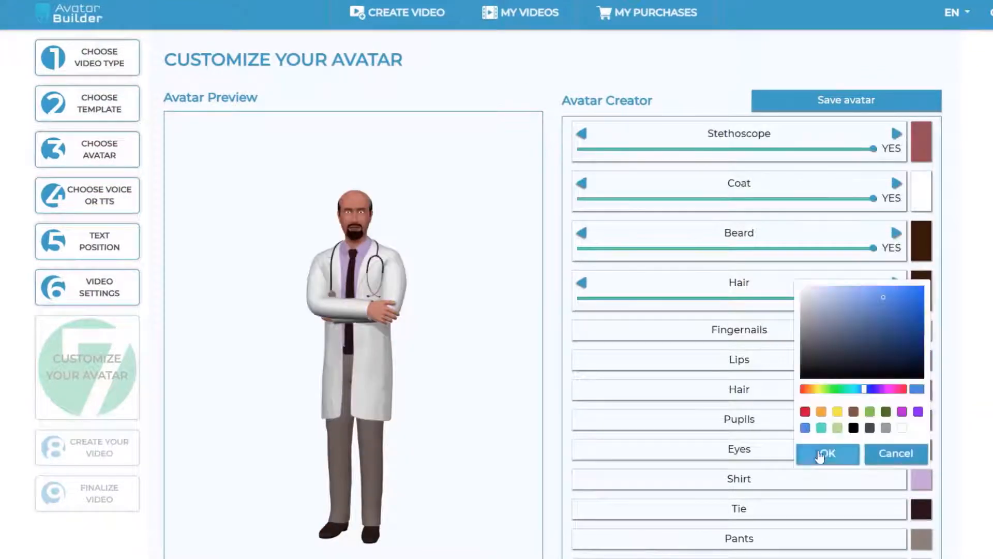
left_click(820, 455)
left_click(921, 539)
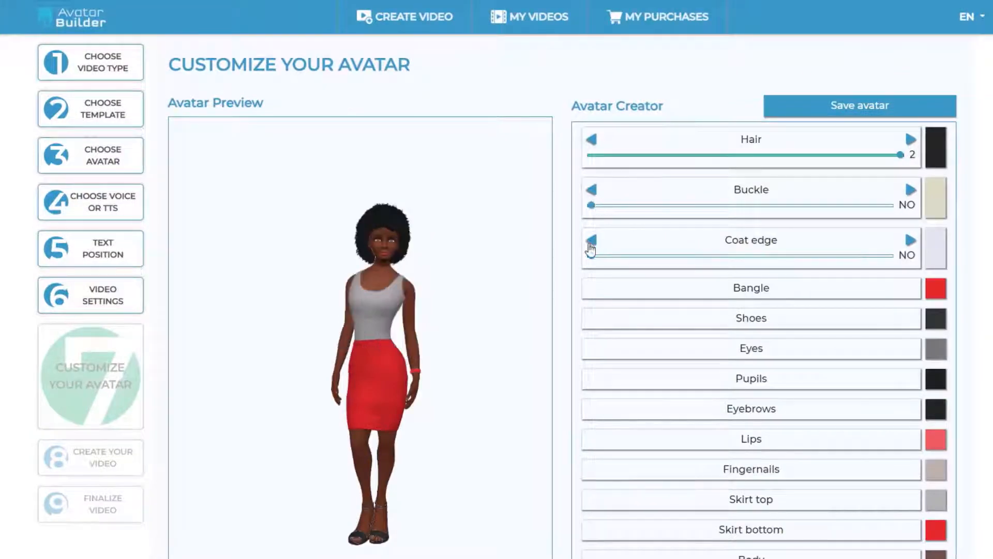
Recolor the skirt top and skirt bottom of the woman avatar's outfit
left_click(929, 502)
left_click(826, 475)
left_click(936, 529)
left_click(826, 505)
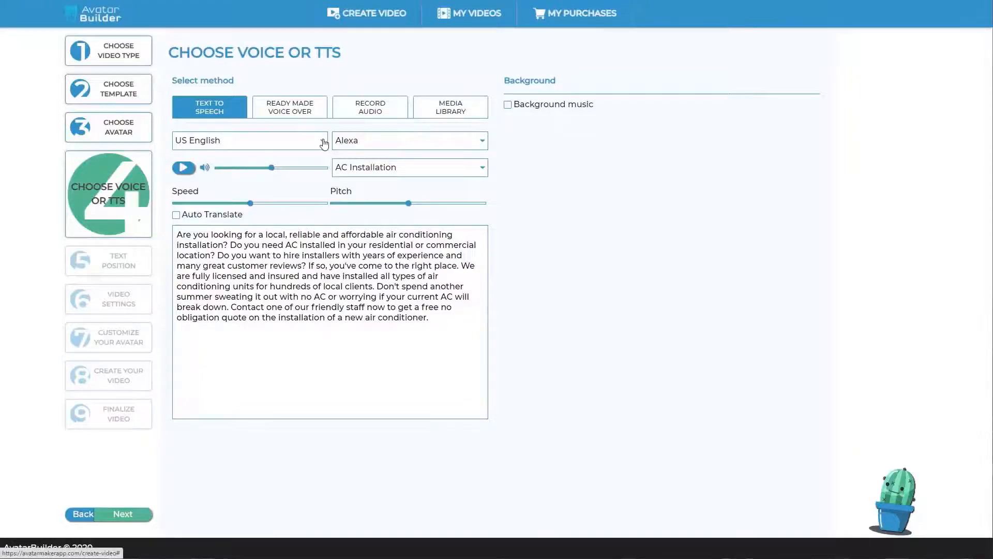
Choose US English as the text-to-speech language and open the list of voices
left_click(323, 140)
left_click_drag(326, 160, 313, 207)
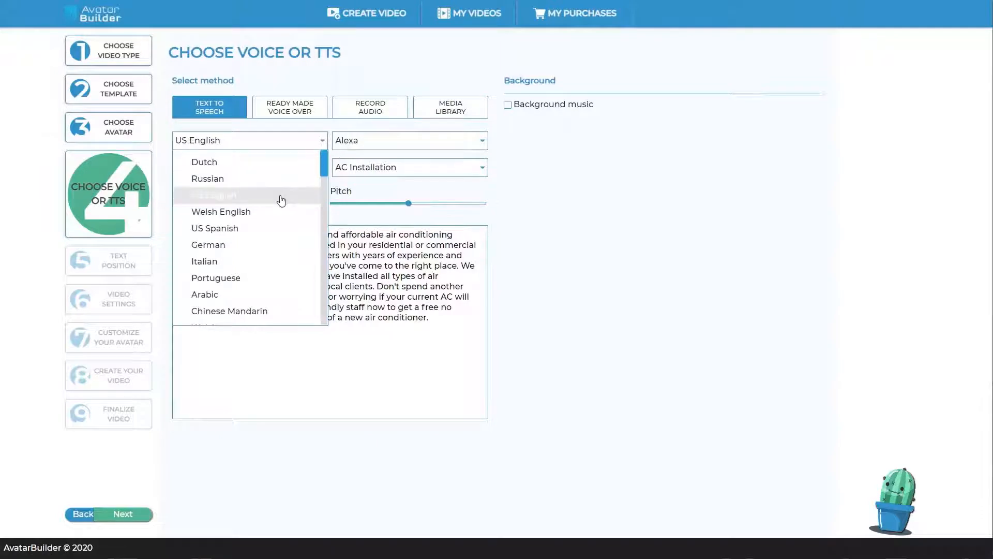
left_click(281, 200)
left_click(484, 142)
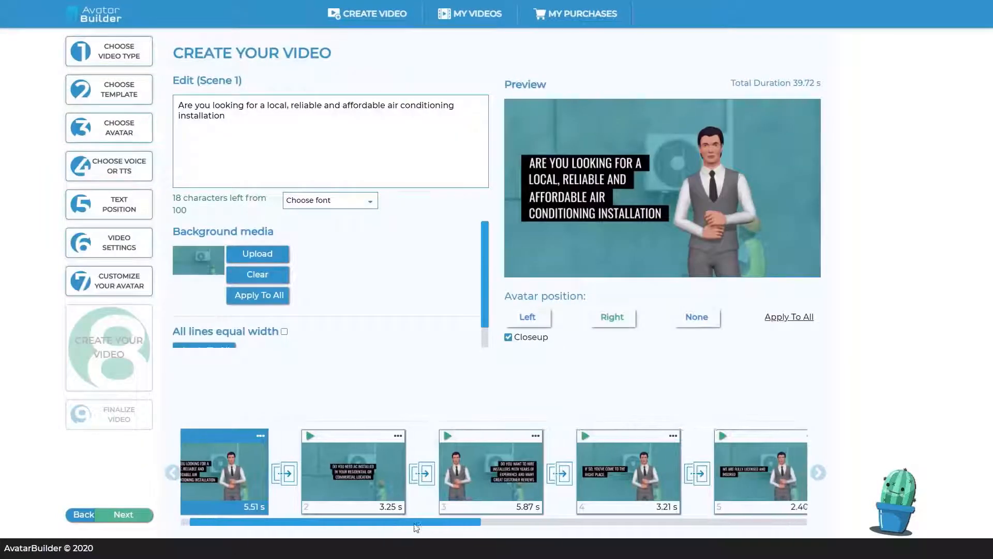
Look through the video's scene timeline and the text-to-speech language list
left_click_drag(416, 526, 744, 528)
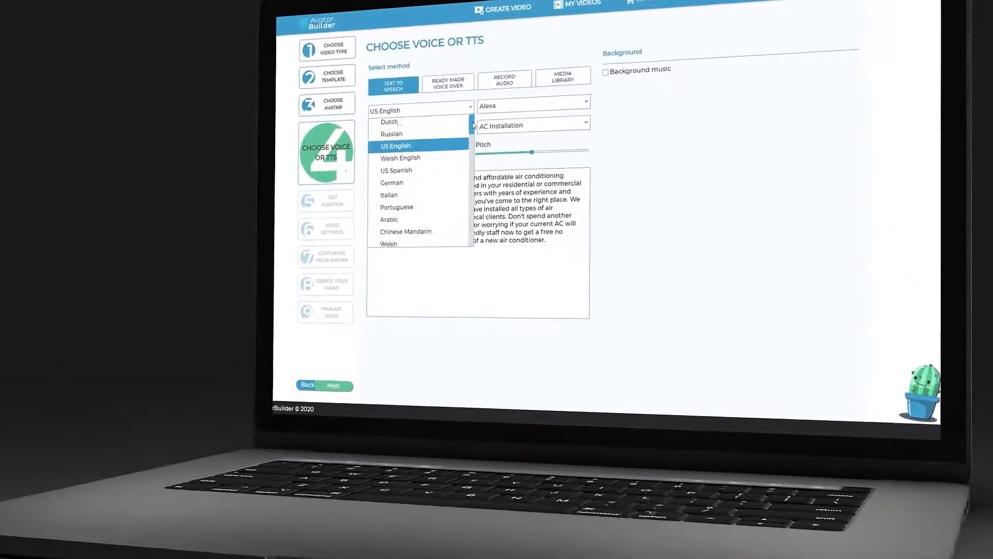
left_click_drag(472, 125, 375, 170)
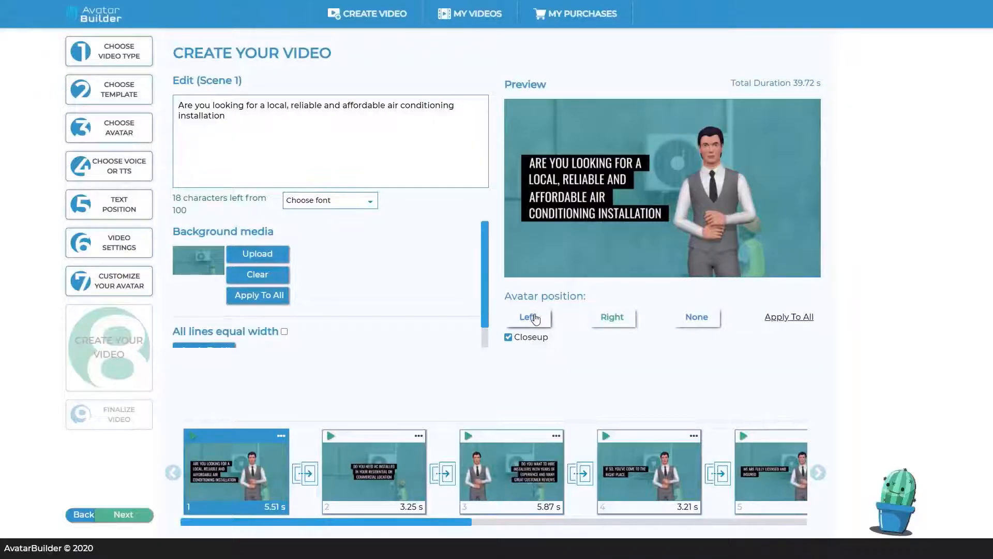
Test the left, right and none avatar positions in scene 1, settle on right and toggle the Closeup option
left_click(534, 317)
left_click(605, 318)
left_click(697, 317)
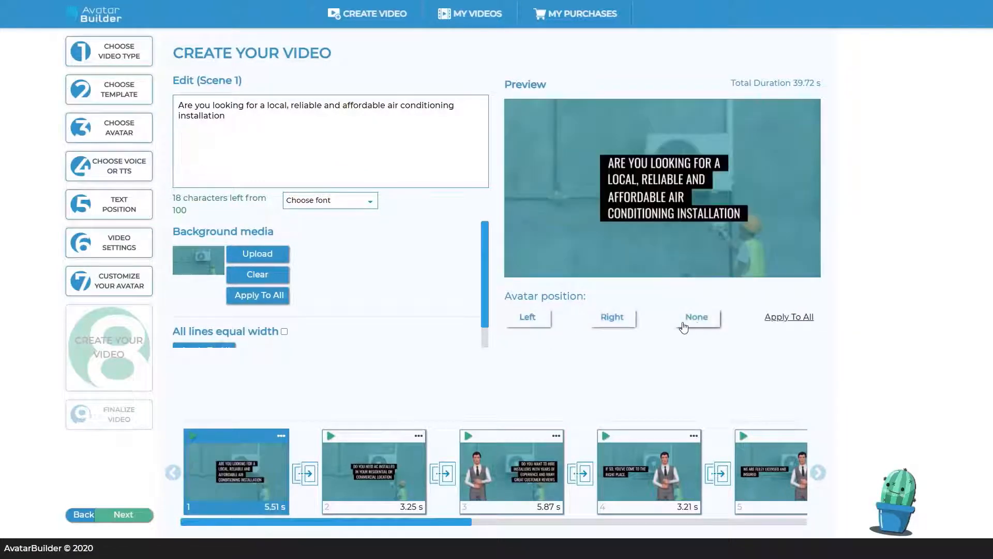
left_click(620, 318)
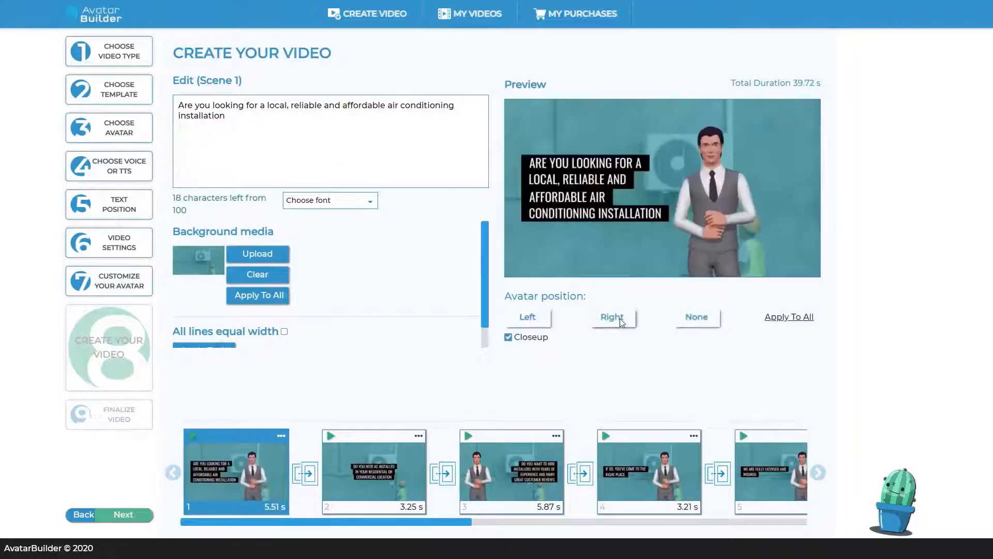
left_click(509, 337)
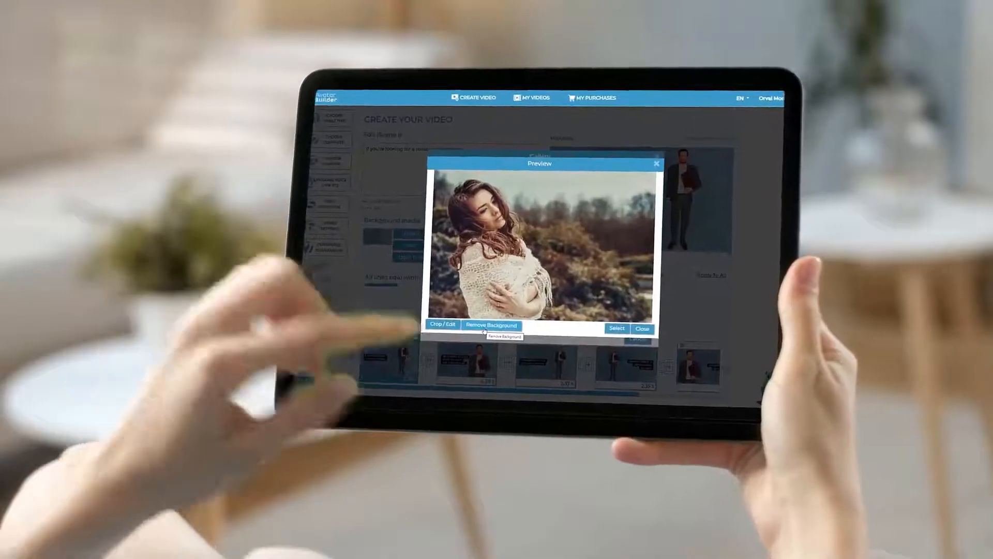
Remove the background from the gallery photo of the woman in a knitted wrap and close its preview
left_click(484, 327)
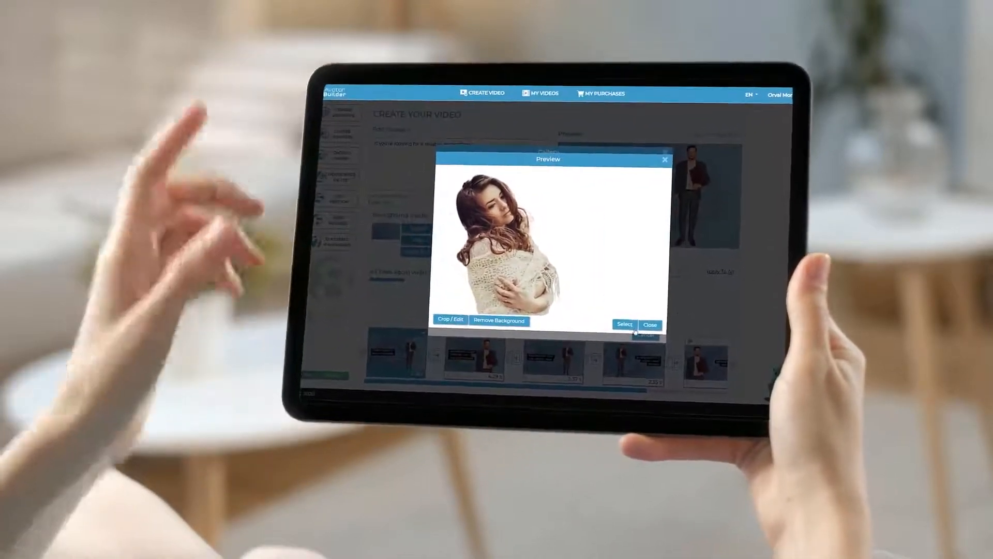
left_click(651, 325)
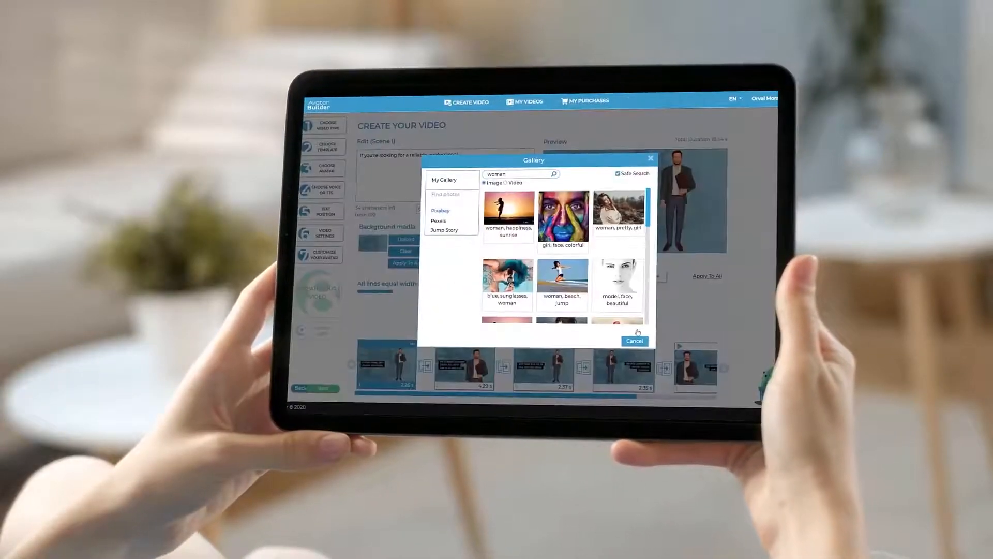
left_click(576, 291)
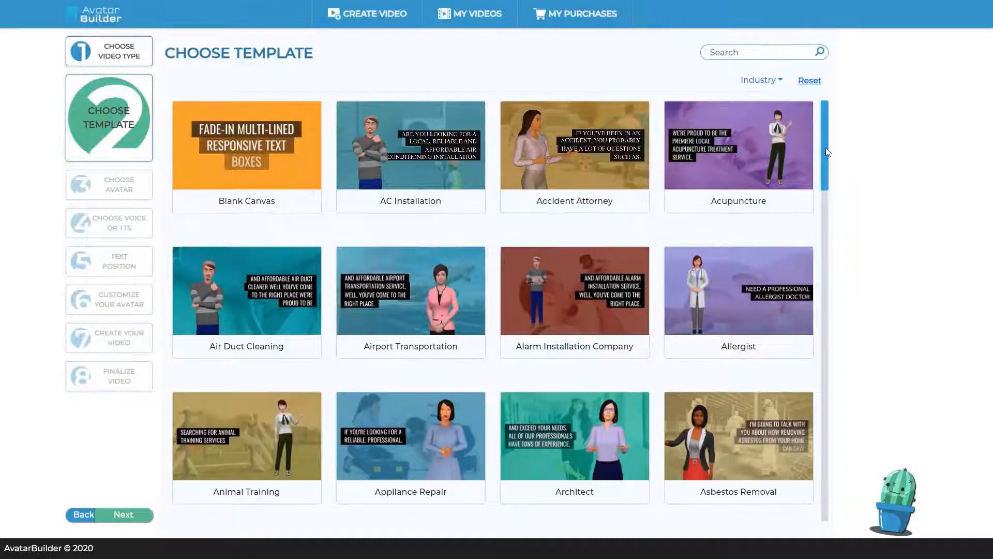
Look through the industry template gallery and the list of video types
left_click_drag(826, 149, 827, 180)
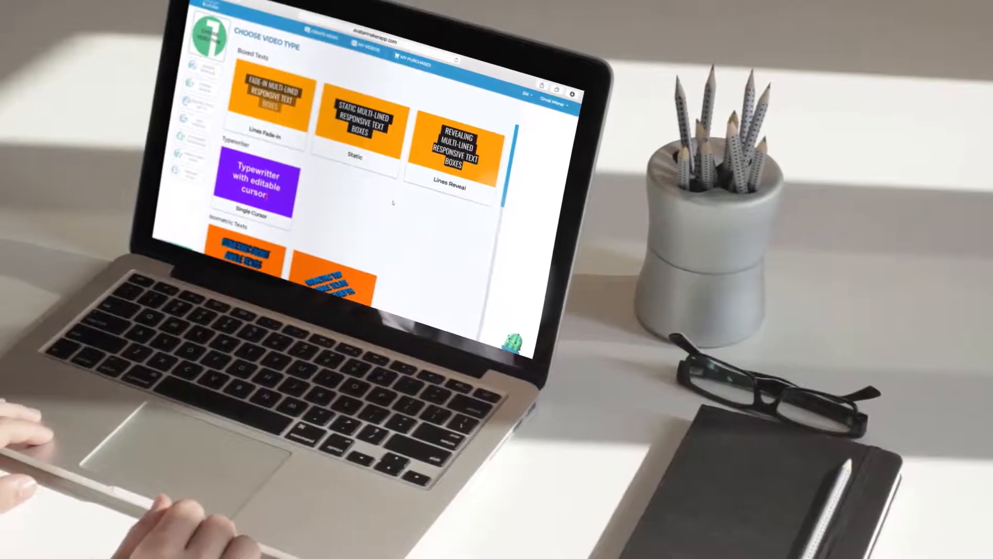
scroll(379, 202, "down", 8)
scroll(419, 203, "down", 4)
scroll(418, 203, "up", 12)
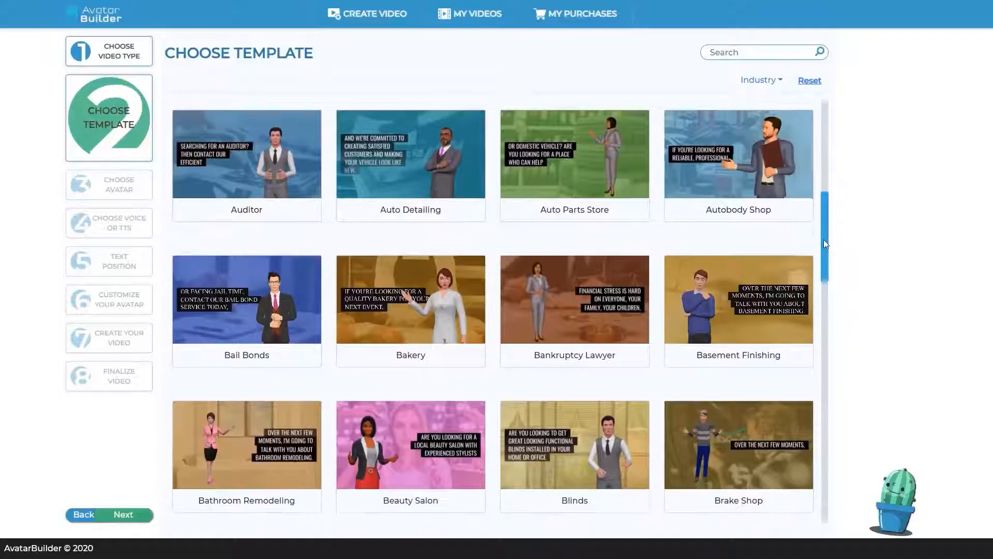
left_click_drag(824, 243, 818, 382)
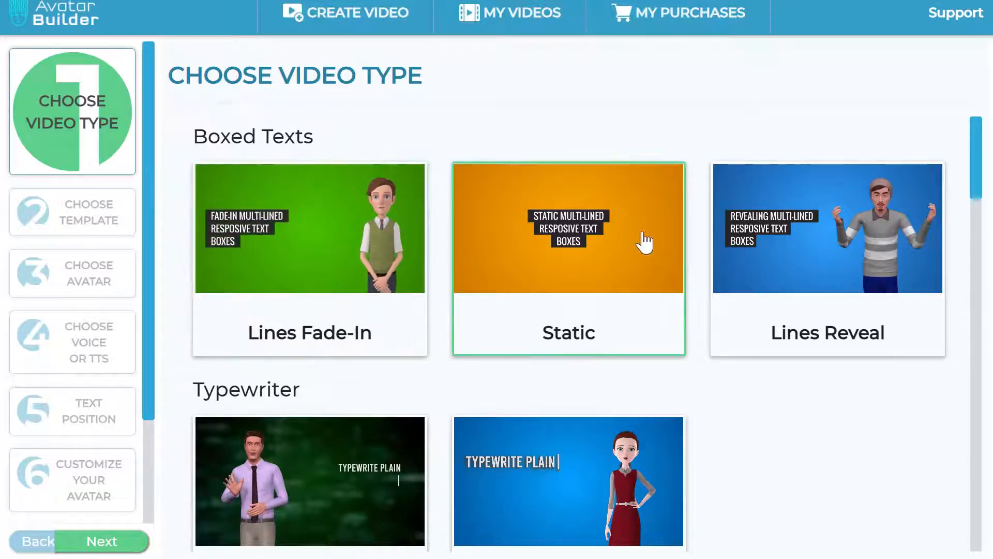
Select the Static video type under Boxed Texts and continue to template selection
scroll(644, 244, "down", 2)
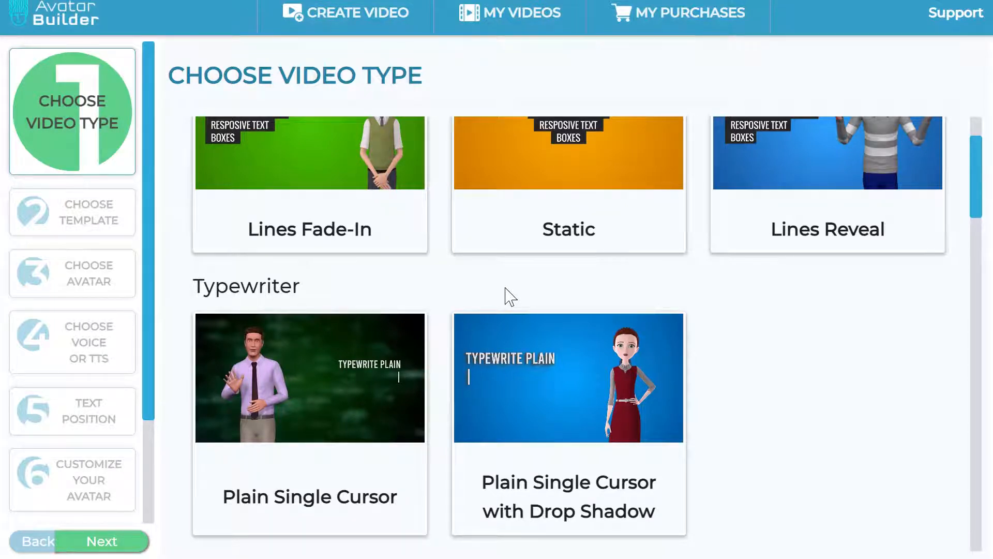
scroll(523, 290, "up", 2)
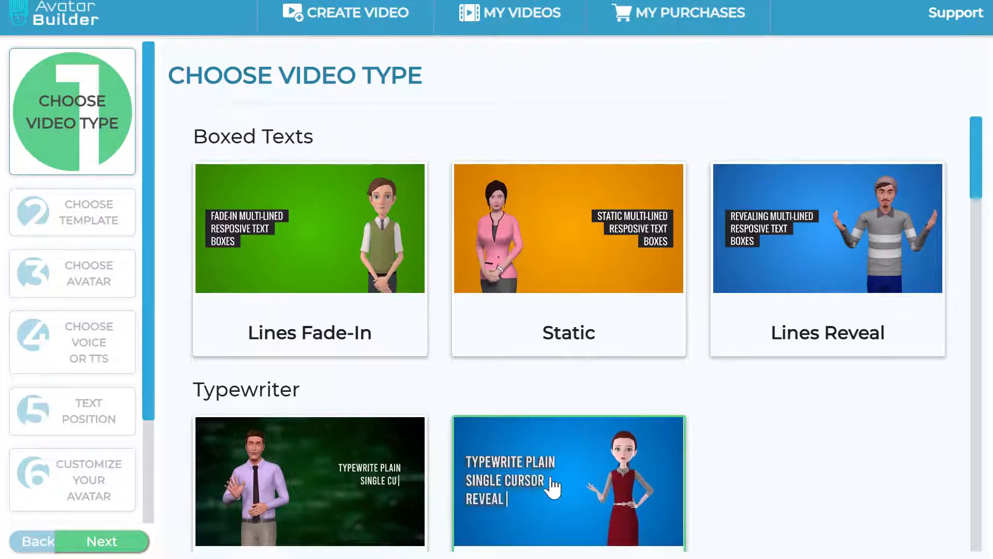
scroll(315, 226, "down", 6)
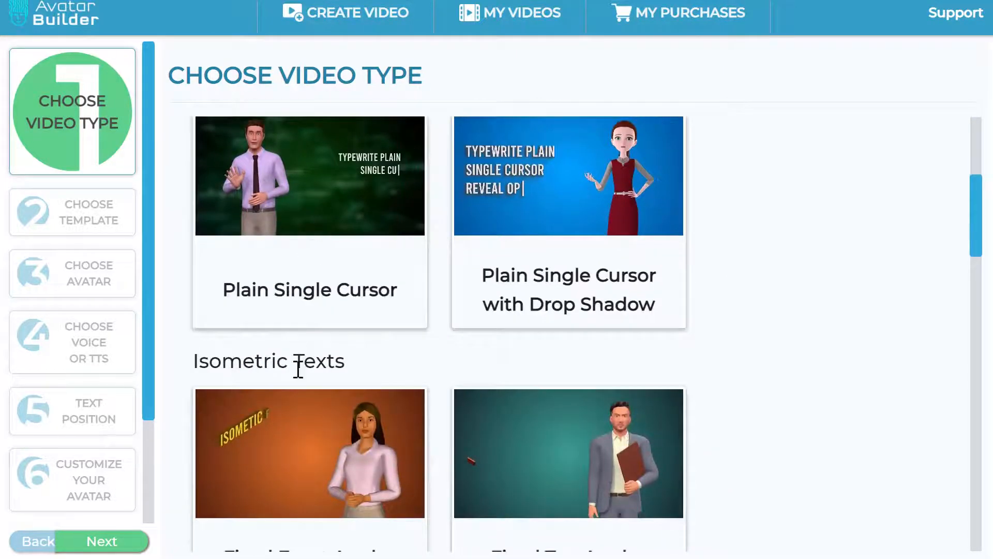
scroll(300, 368, "down", 2)
scroll(393, 362, "down", 2)
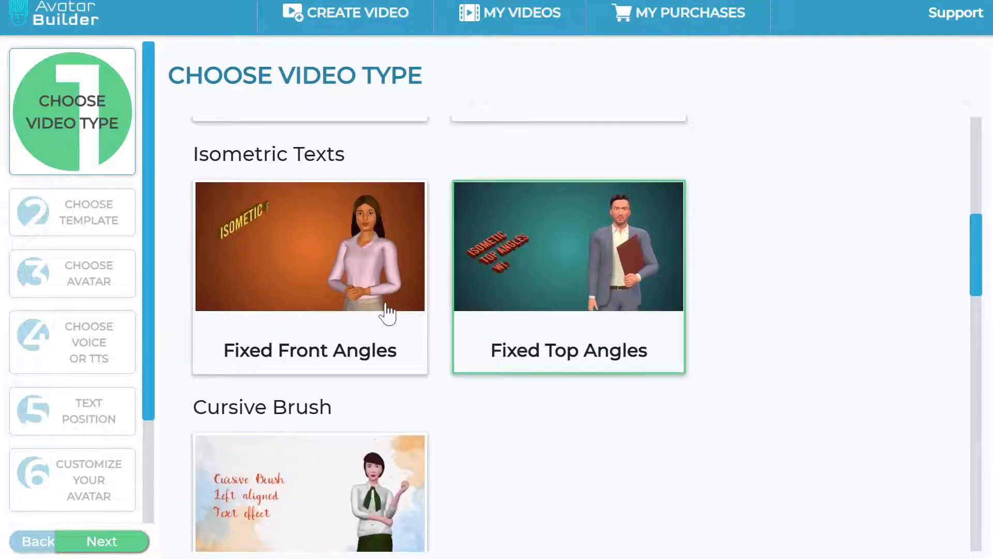
scroll(563, 436, "up", 1)
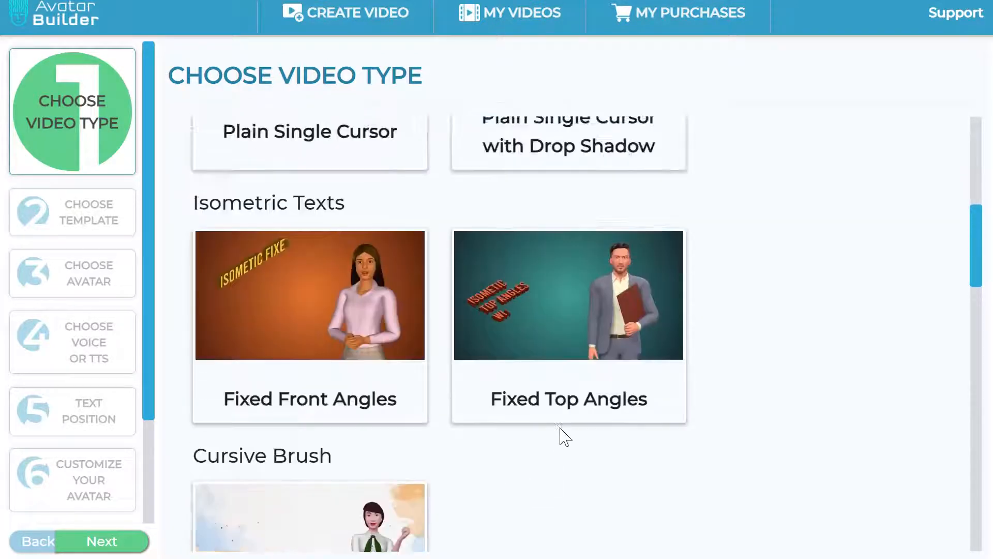
scroll(533, 436, "up", 9)
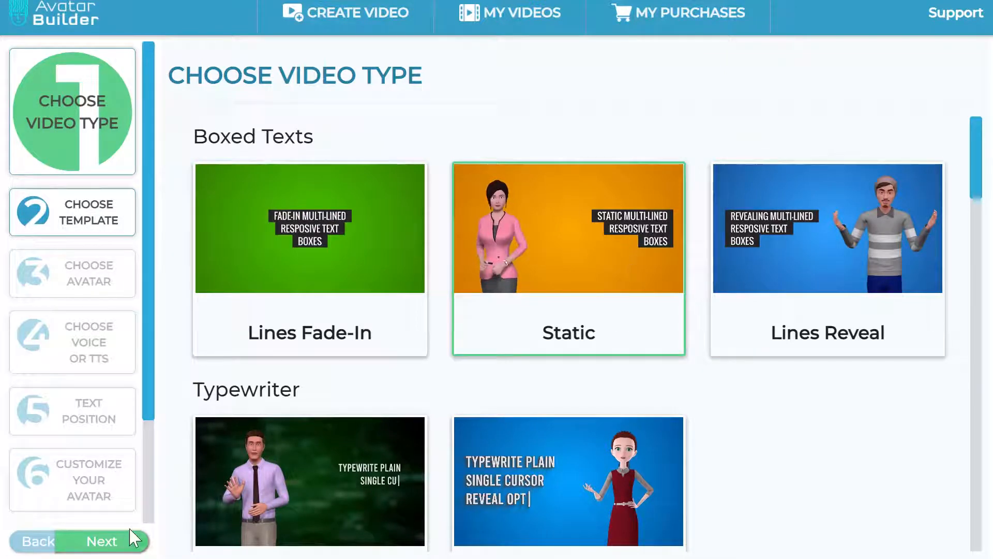
left_click(130, 544)
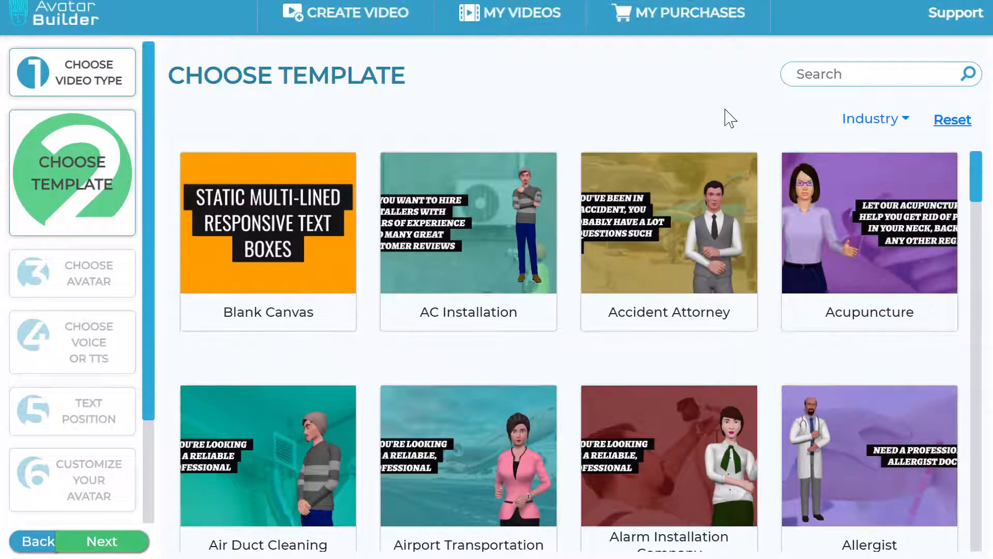
Look through the industry templates for the Static video type
scroll(768, 385, "down", 15)
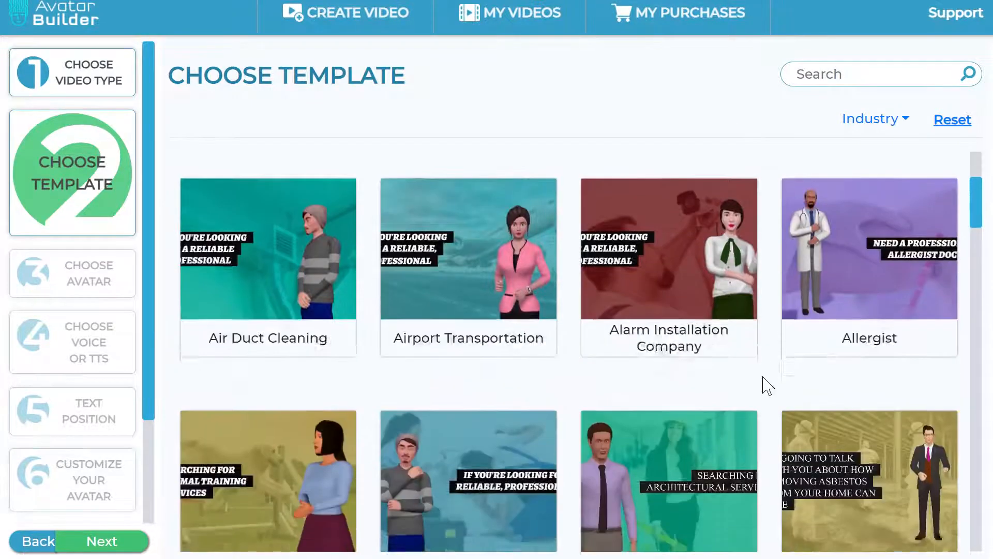
scroll(768, 385, "up", 10)
scroll(768, 385, "up", 5)
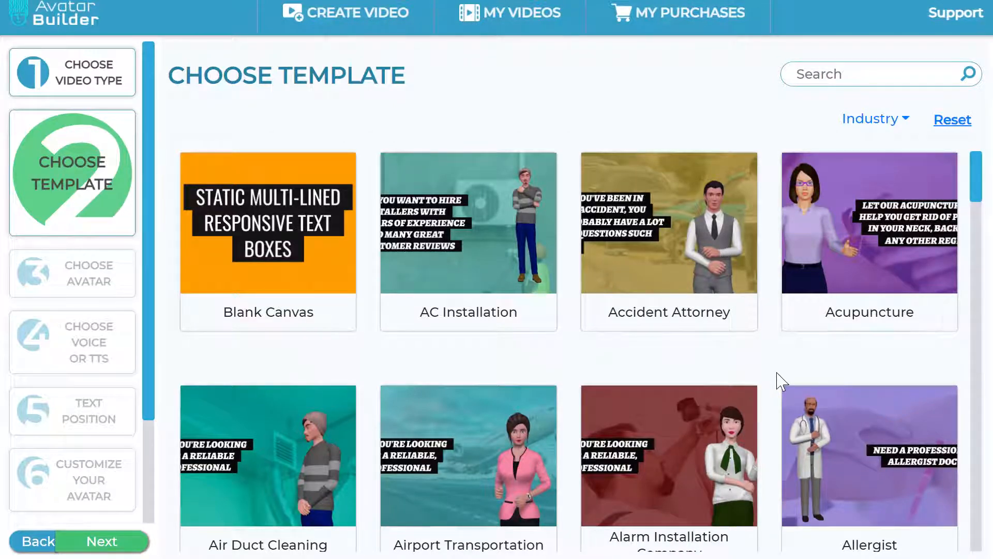
scroll(786, 373, "down", 10)
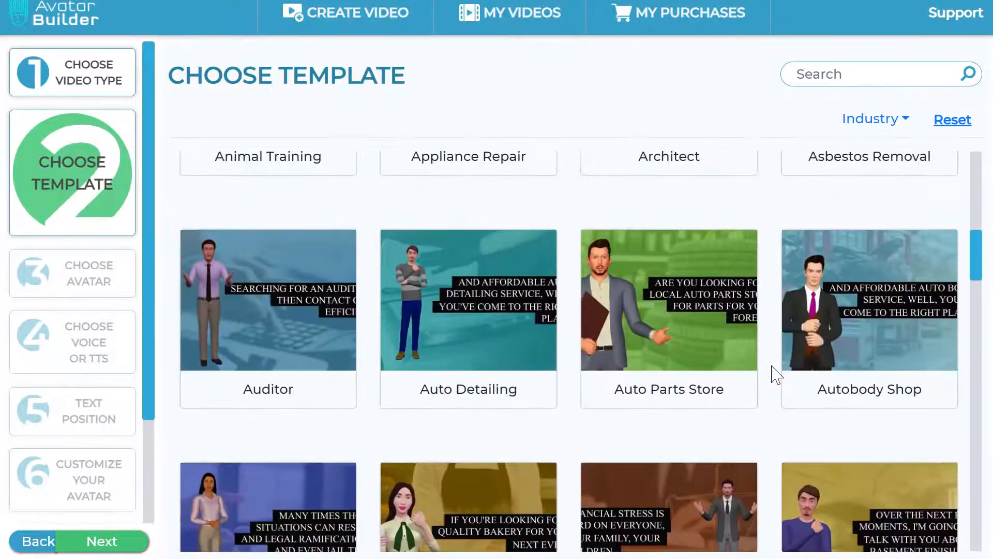
scroll(776, 373, "down", 6)
scroll(776, 373, "up", 16)
scroll(776, 373, "down", 10)
scroll(776, 373, "down", 5)
scroll(775, 374, "up", 15)
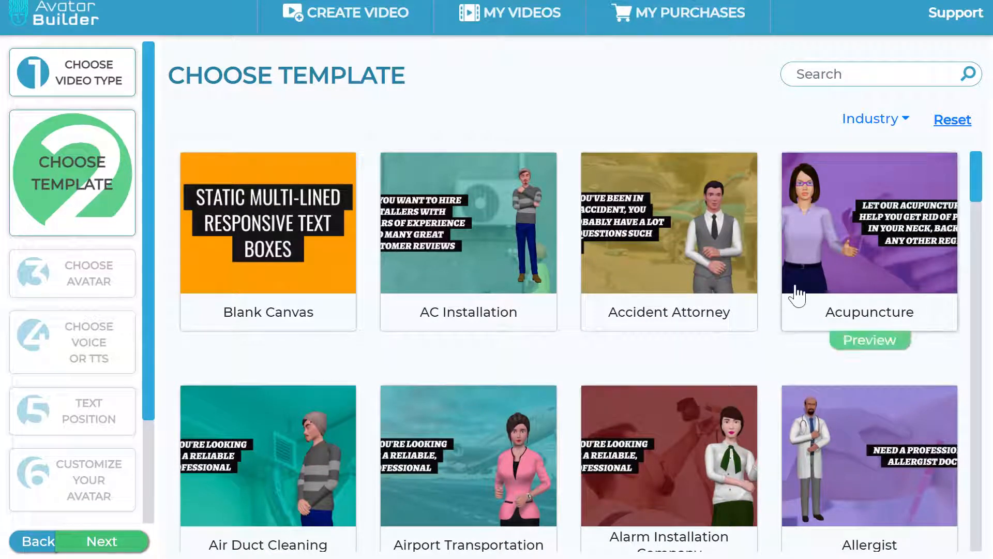
scroll(781, 313, "down", 2)
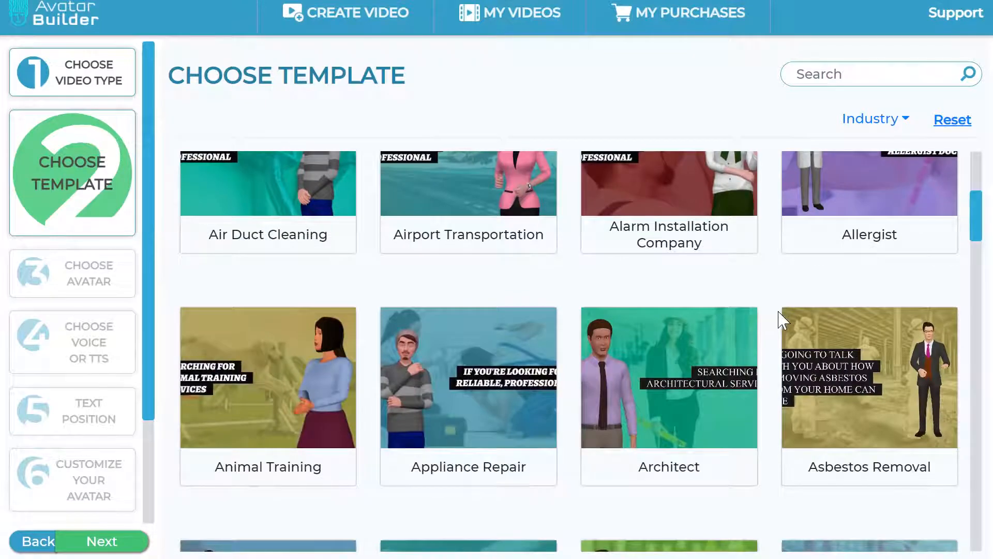
scroll(784, 321, "up", 5)
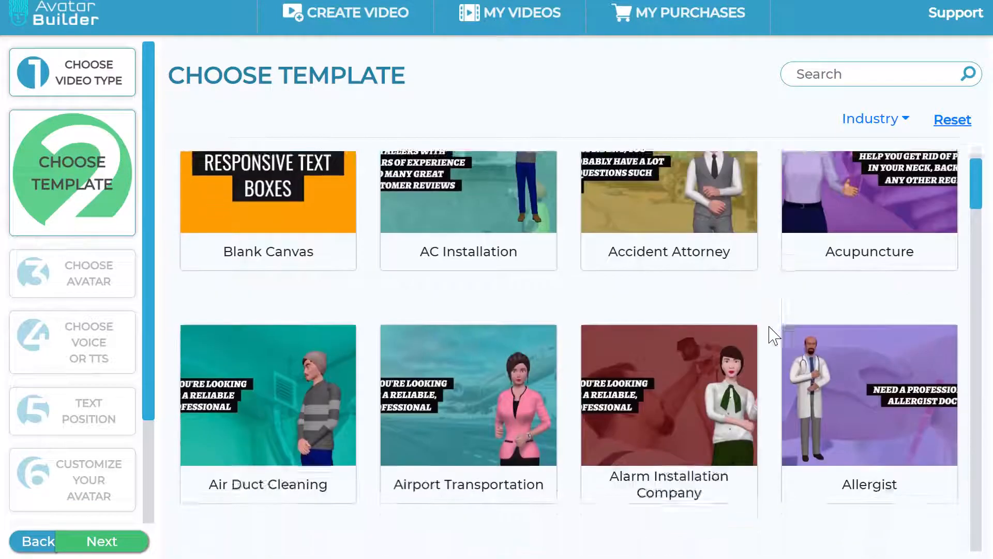
scroll(776, 331, "down", 10)
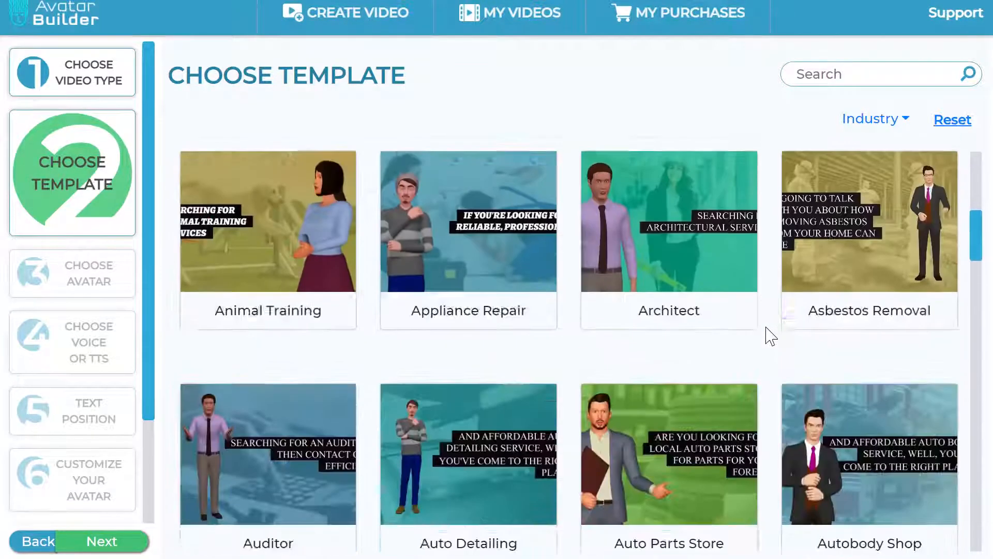
scroll(780, 303, "down", 4)
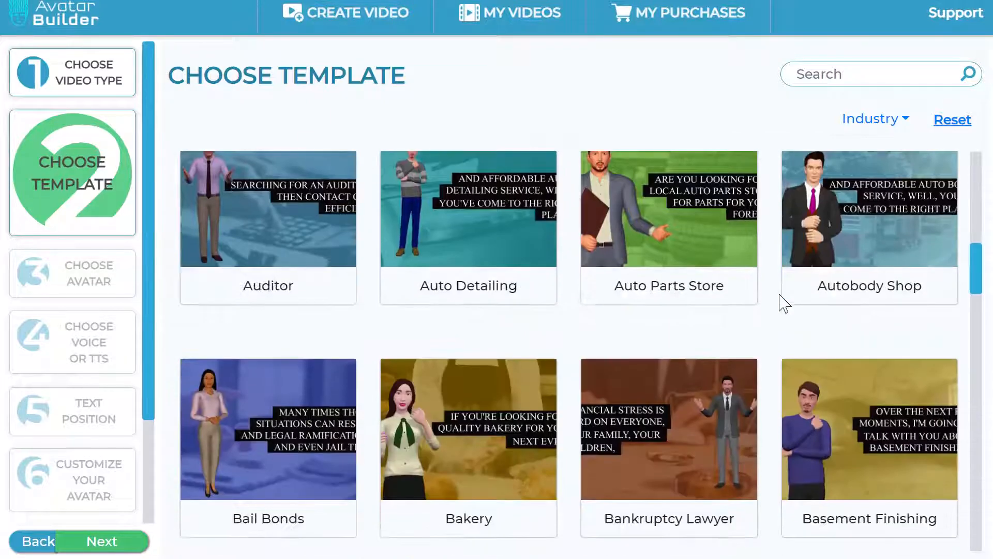
scroll(779, 303, "up", 4)
scroll(780, 304, "up", 7)
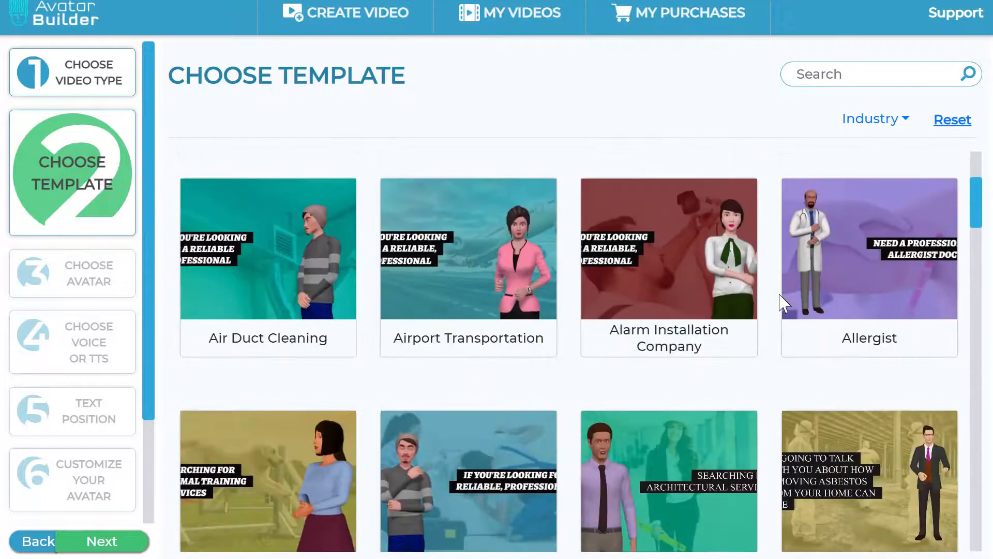
Choose the Animal Training template and continue to avatar selection
scroll(780, 303, "down", 4)
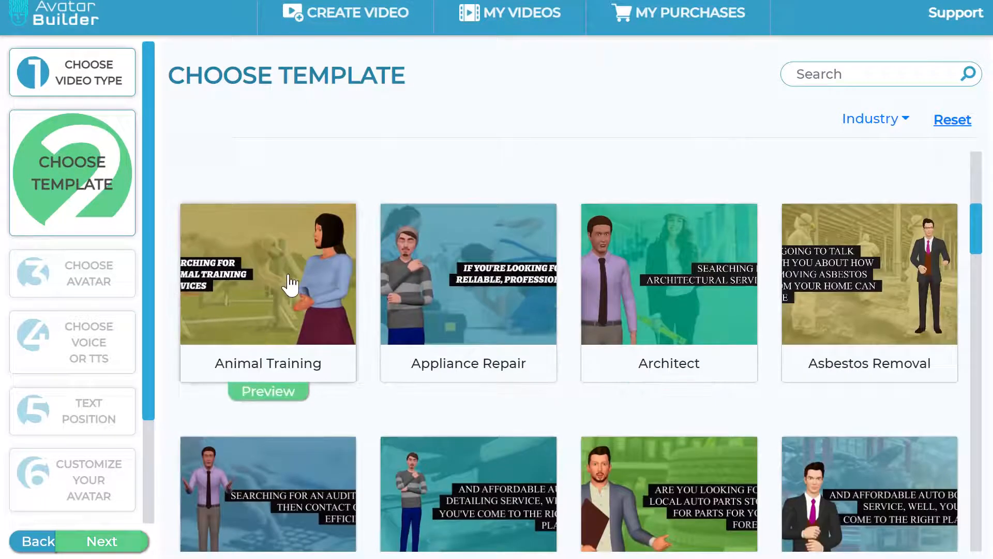
left_click(289, 286)
left_click(121, 543)
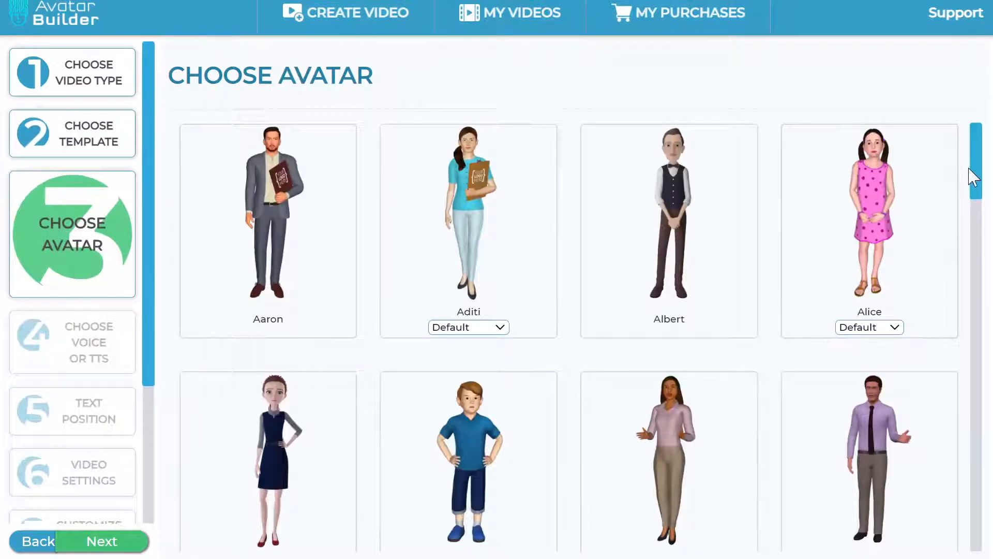
Browse the avatars, try Deshawn, switch to the Noah avatar holding a box, and continue to the voice options
scroll(900, 275, "down", 10)
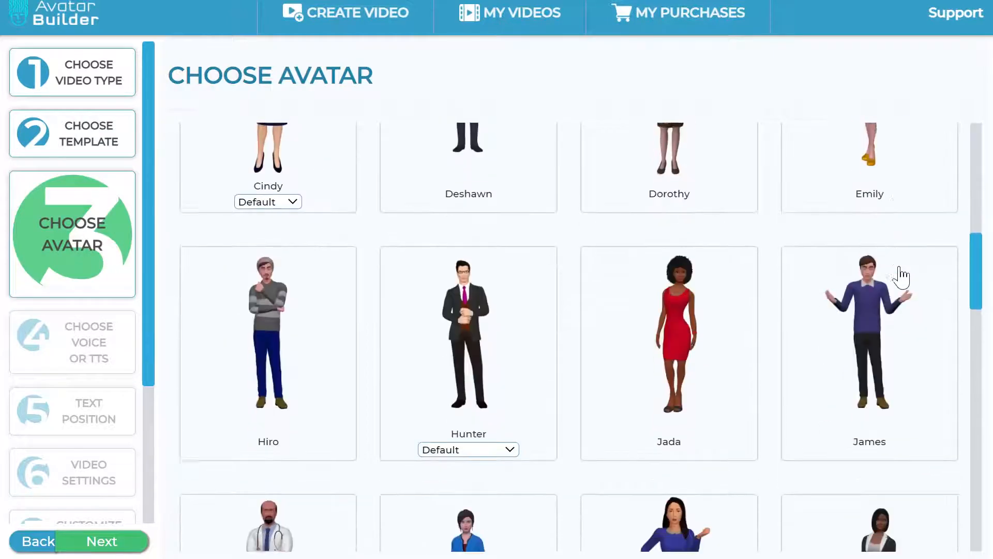
scroll(901, 276, "down", 20)
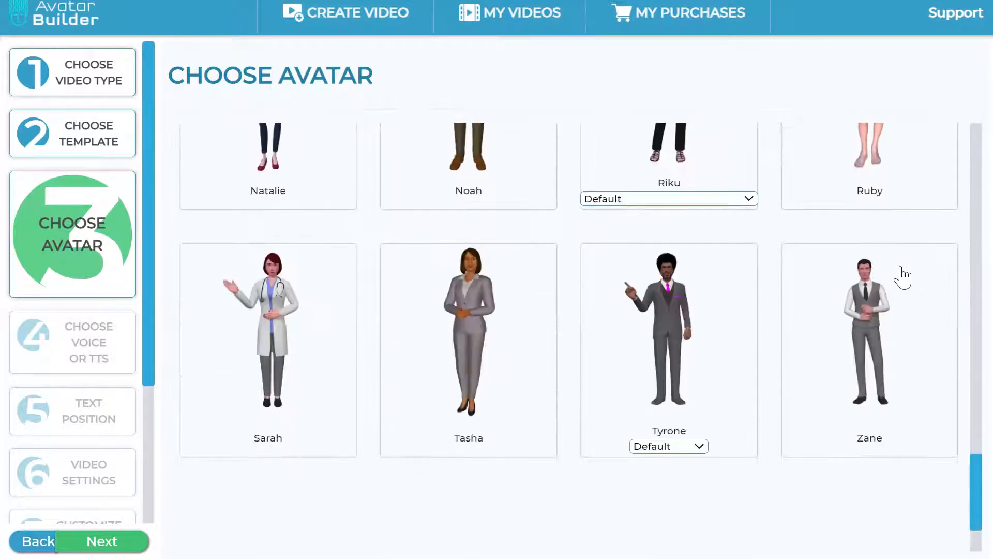
scroll(902, 278, "up", 20)
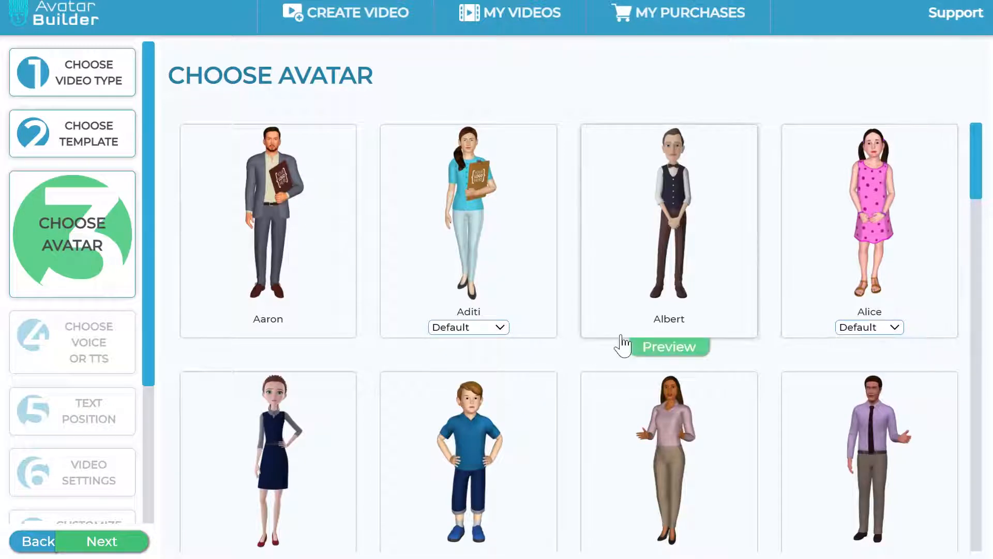
scroll(583, 362, "down", 10)
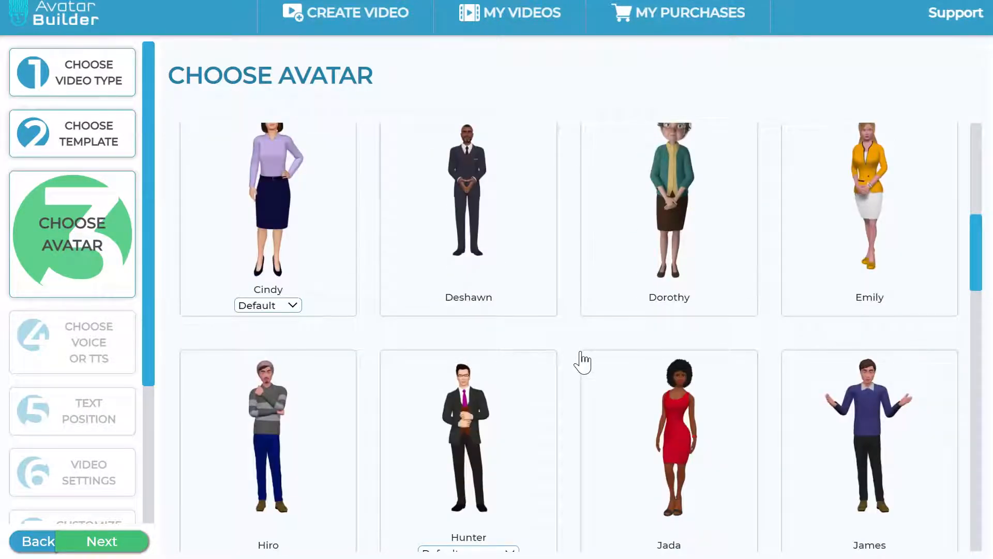
left_click(506, 235)
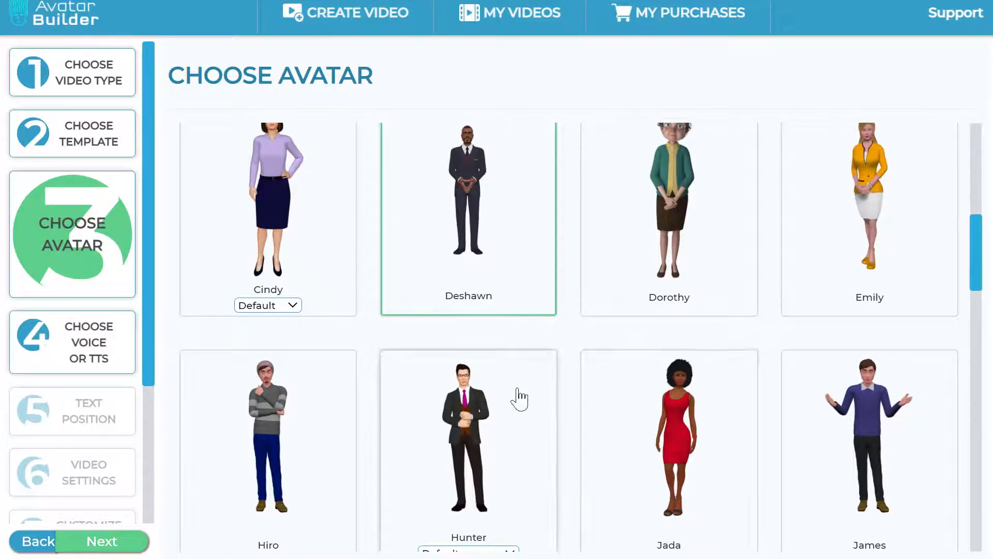
scroll(522, 396, "down", 13)
scroll(524, 392, "down", 10)
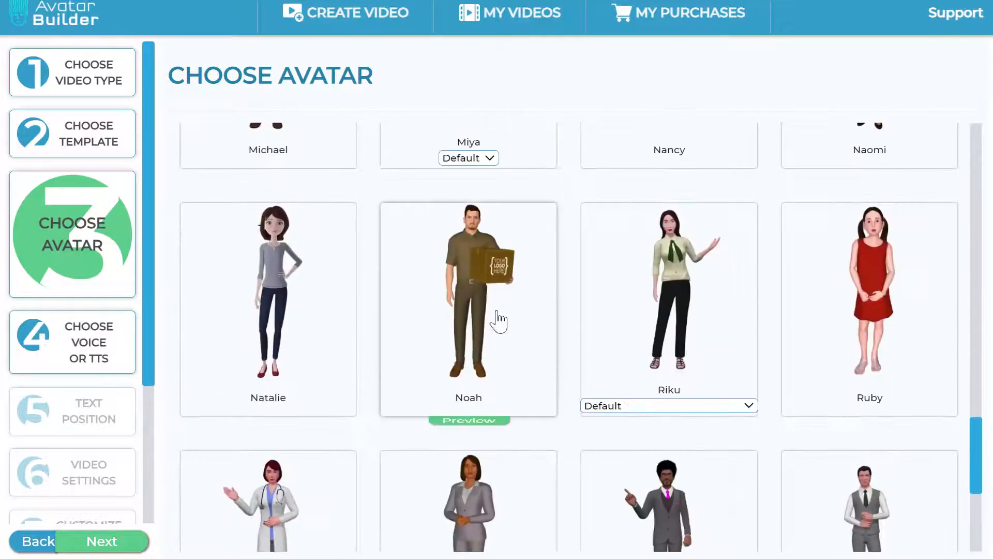
left_click(498, 321)
left_click(135, 543)
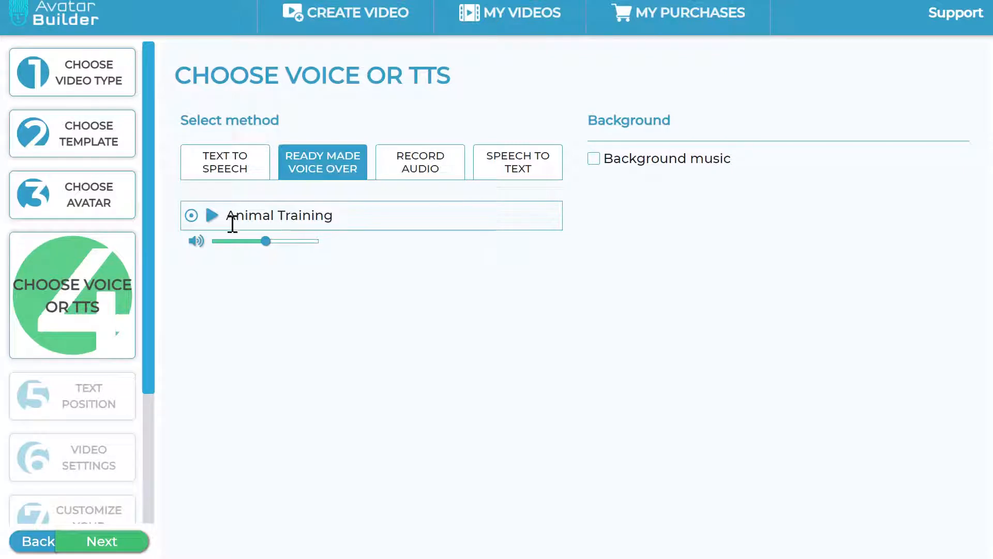
Show the Text to Speech method and look through its US English voices without changing the voice
left_click(237, 172)
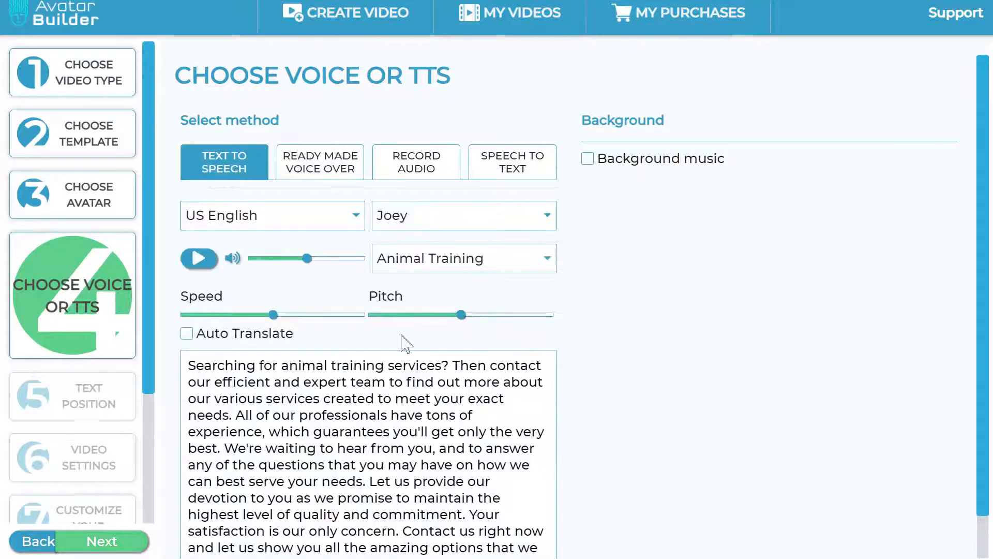
left_click(552, 217)
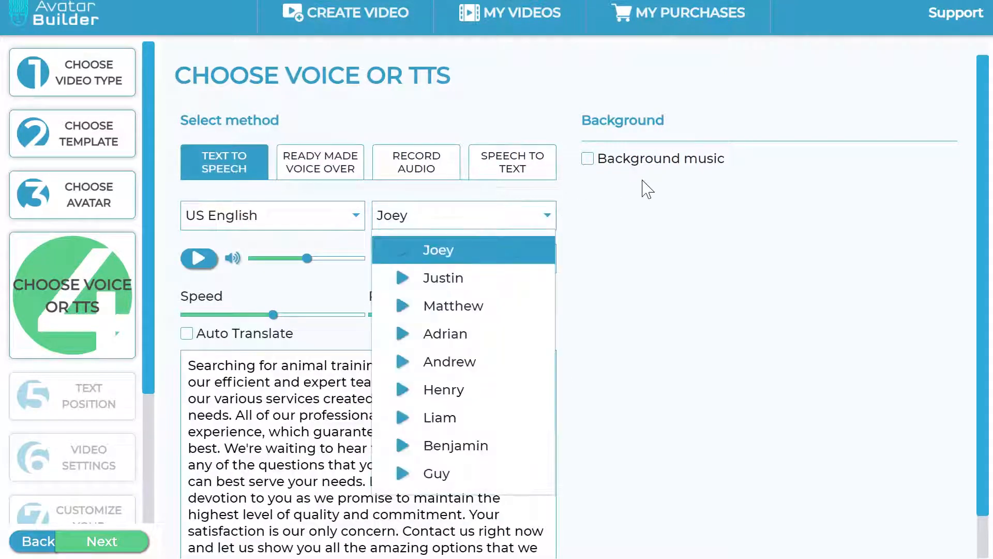
left_click(678, 334)
Highlight the whole Animal Training script in the Text to Speech text box to point it out, leaving it unedited
scroll(418, 326, "down", 1)
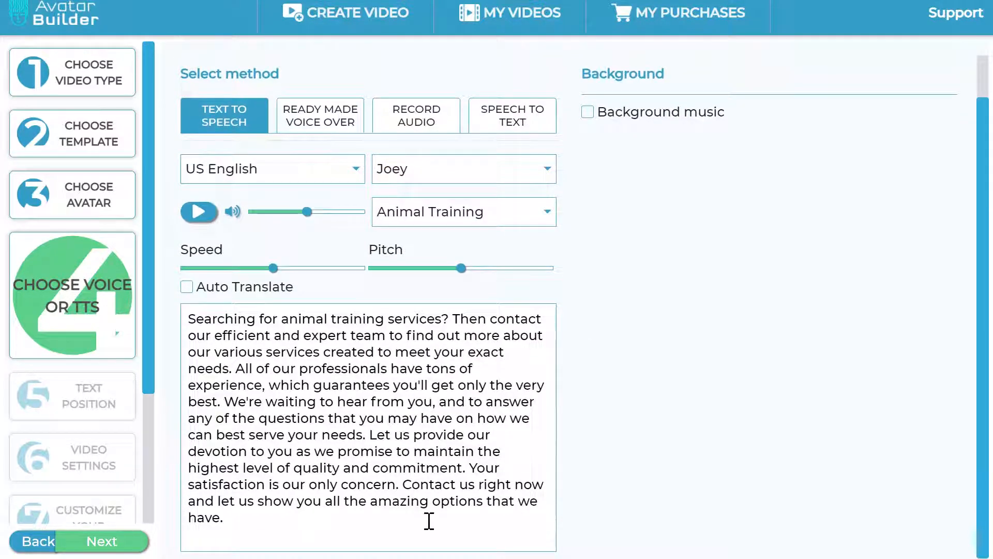
left_click_drag(443, 522, 189, 317)
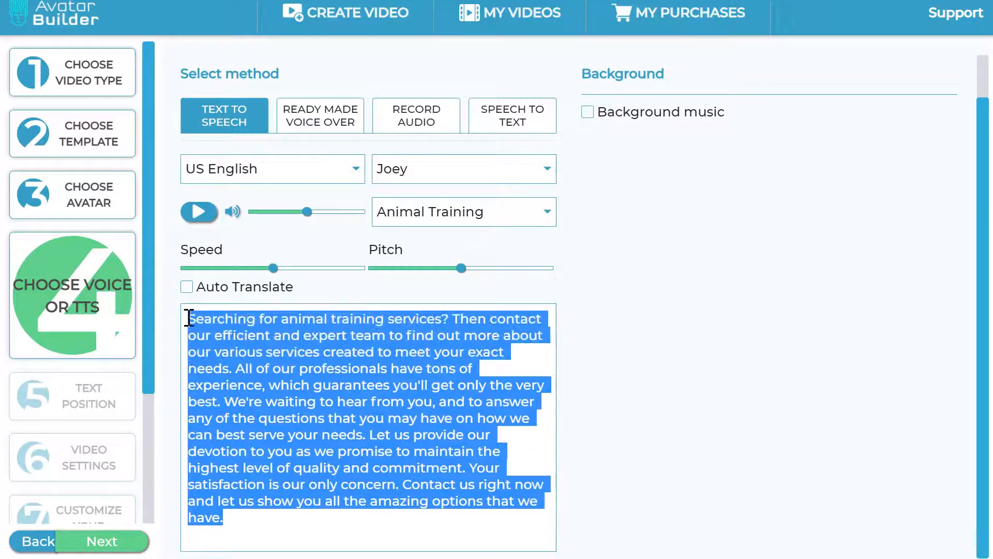
left_click(422, 517)
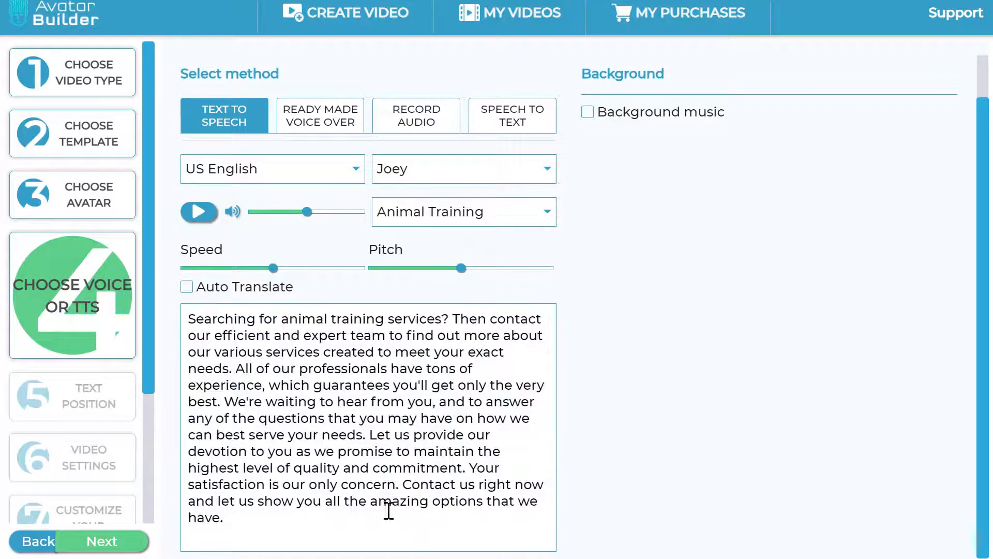
left_click_drag(388, 510, 184, 311)
left_click_drag(393, 518, 177, 320)
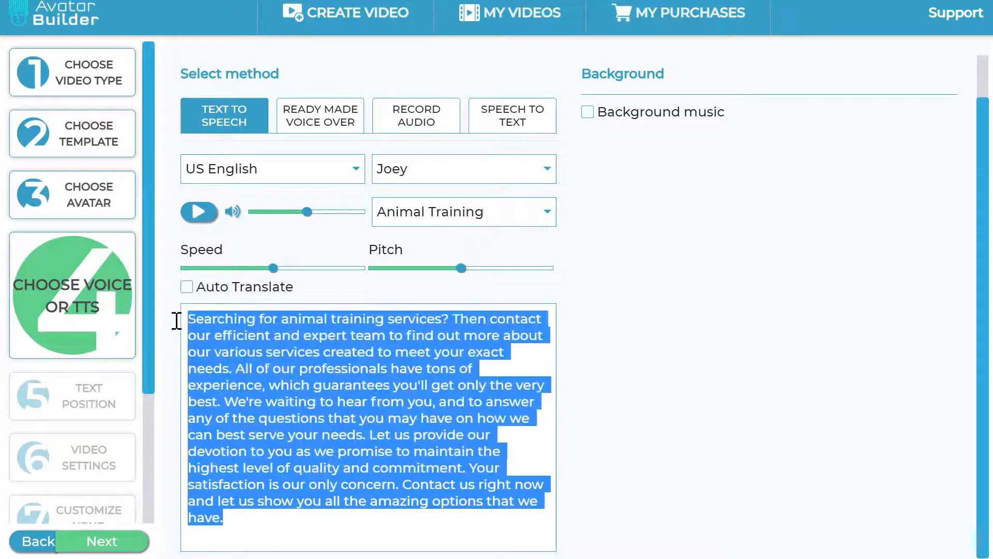
left_click(423, 541)
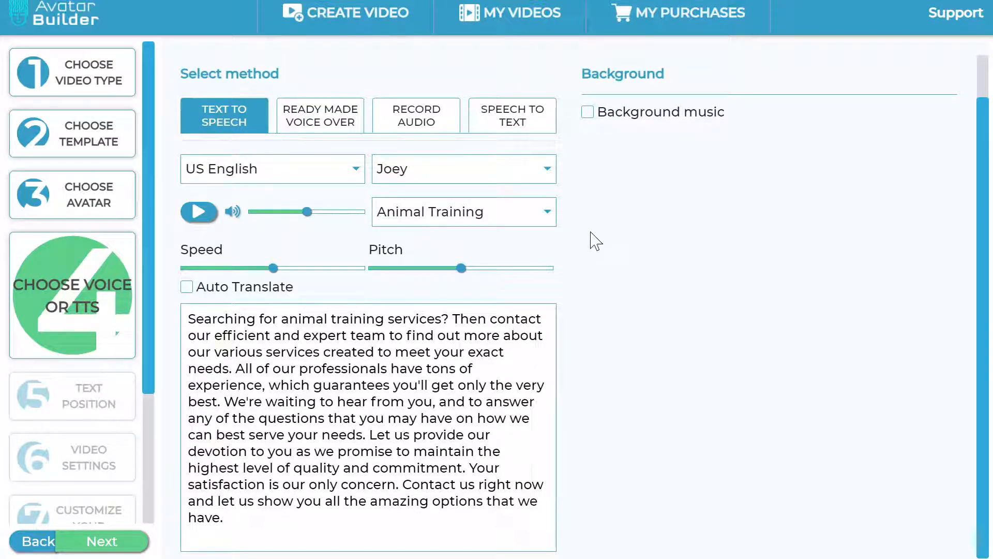
Check the Speech to Text and Text to Speech methods, choose Ready Made Voice Over and continue to text positioning
left_click(520, 127)
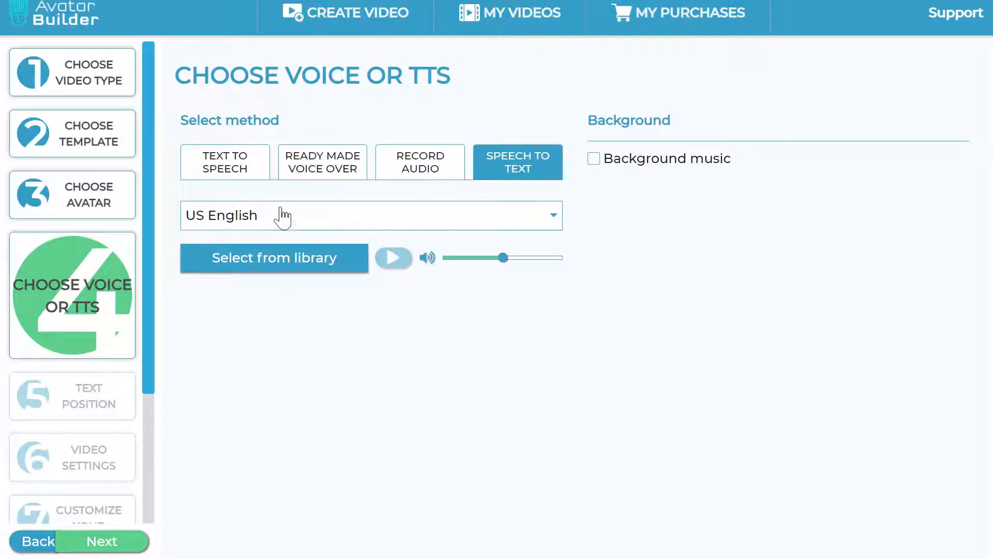
left_click(238, 174)
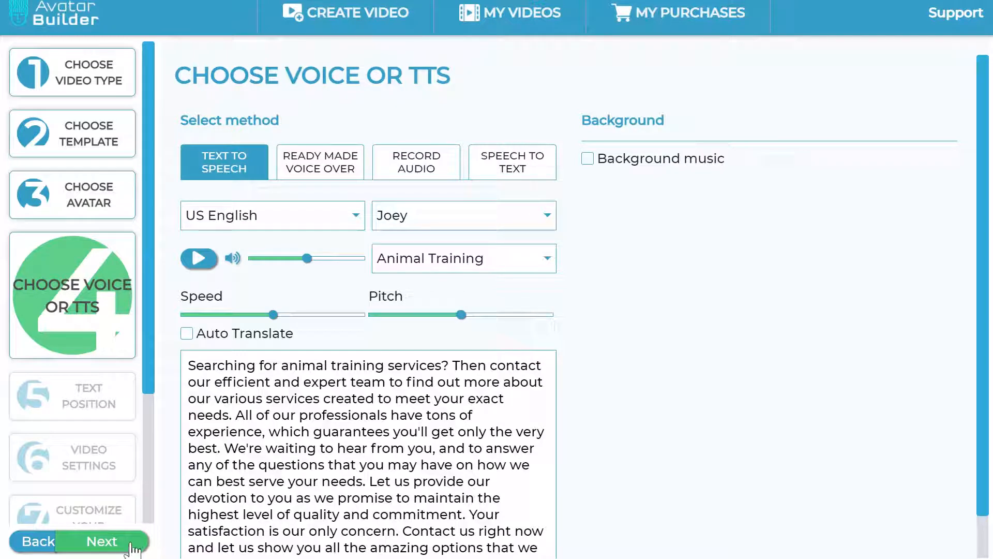
left_click(334, 164)
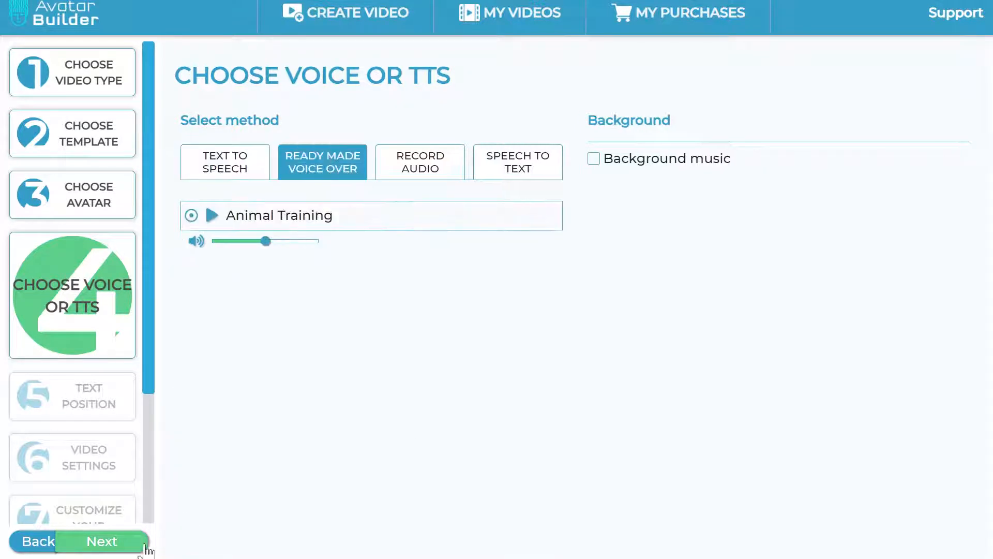
left_click(145, 547)
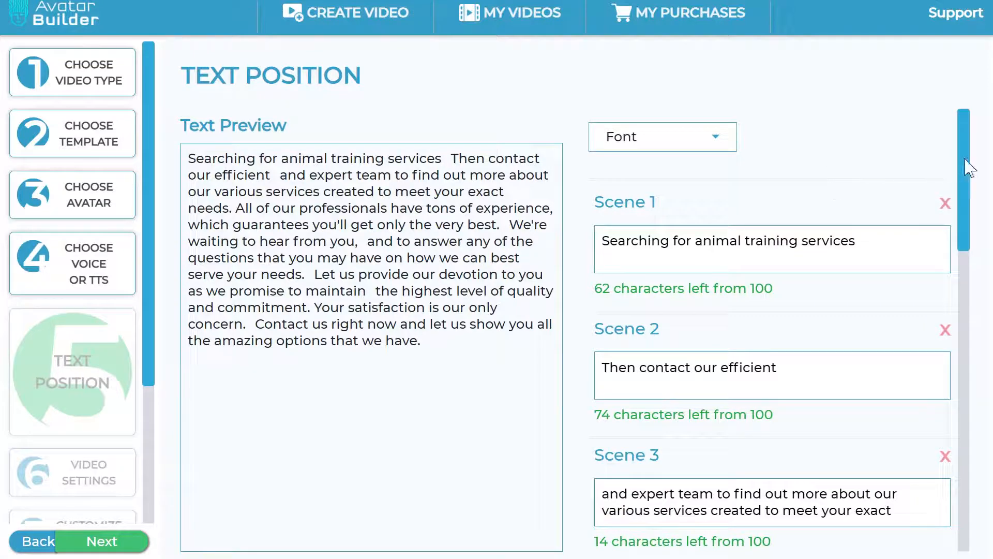
Examine how the script is divided into scenes and highlight Scene 1's text without editing it
left_click_drag(966, 155, 971, 189)
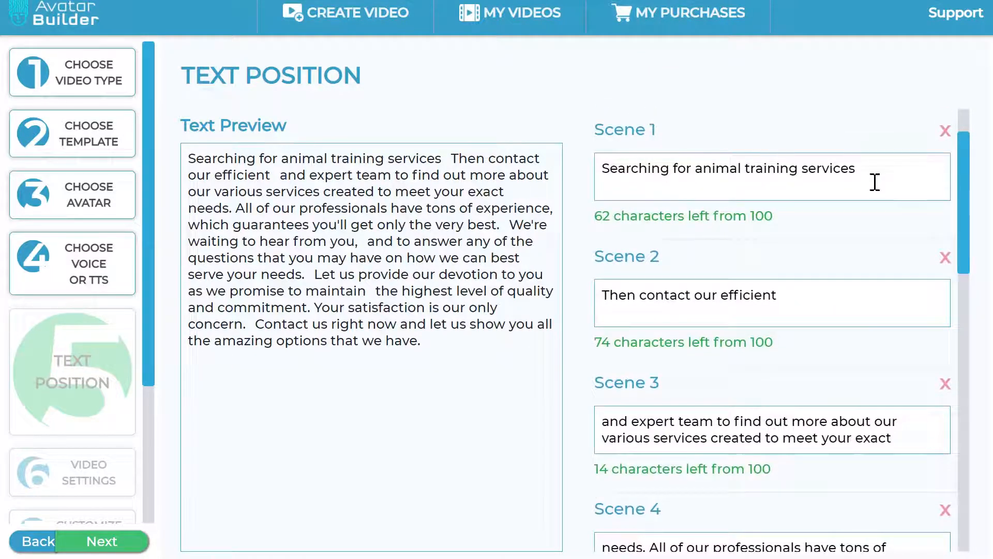
left_click_drag(875, 181, 590, 206)
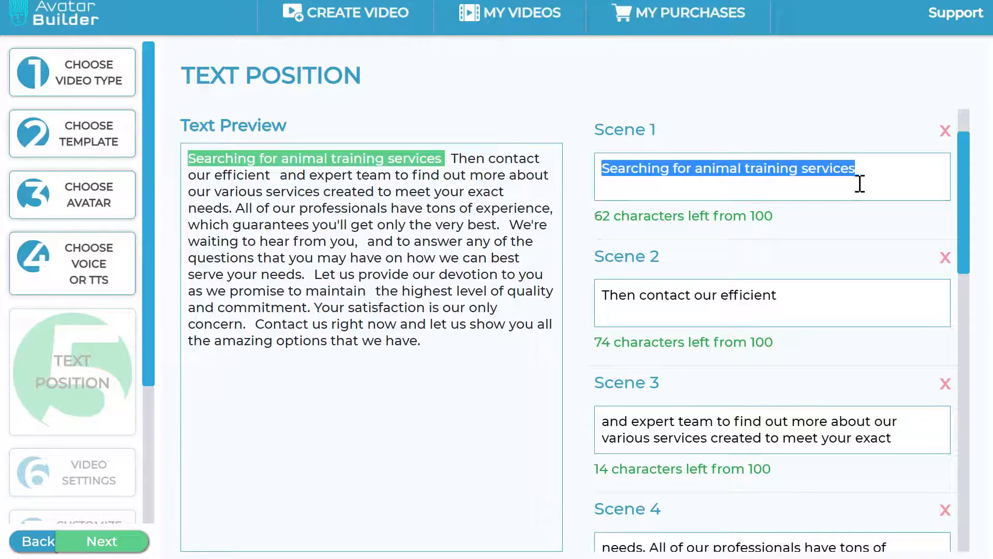
left_click_drag(853, 181, 561, 170)
left_click(890, 185)
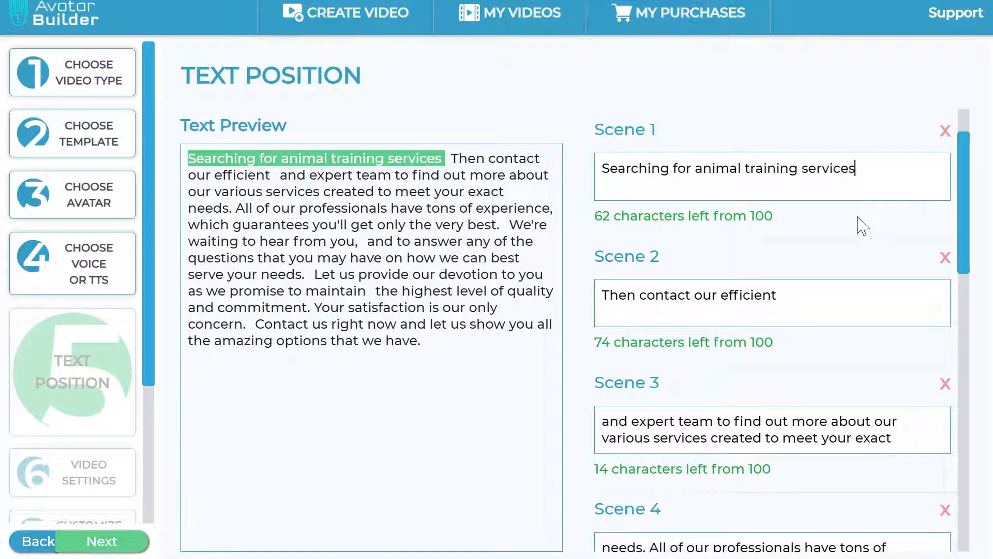
Look through the fonts available for the scene text and close the list without choosing one
scroll(688, 163, "up", 2)
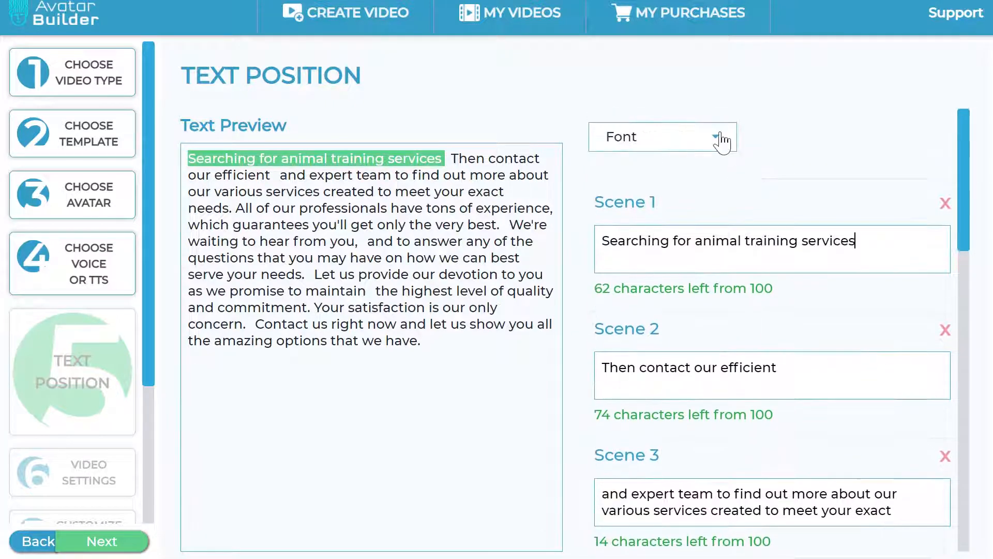
left_click(716, 137)
scroll(672, 285, "down", 5)
scroll(673, 284, "up", 5)
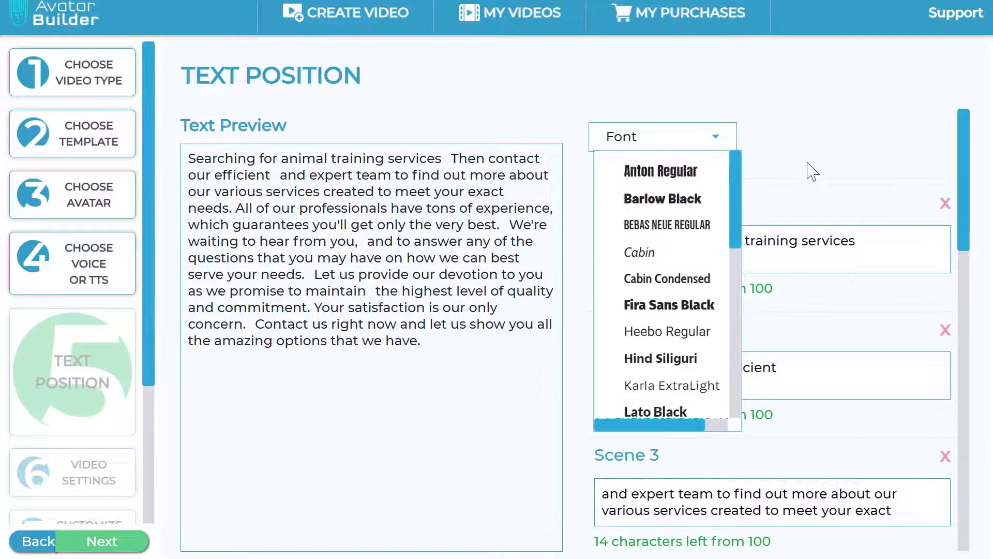
left_click(855, 154)
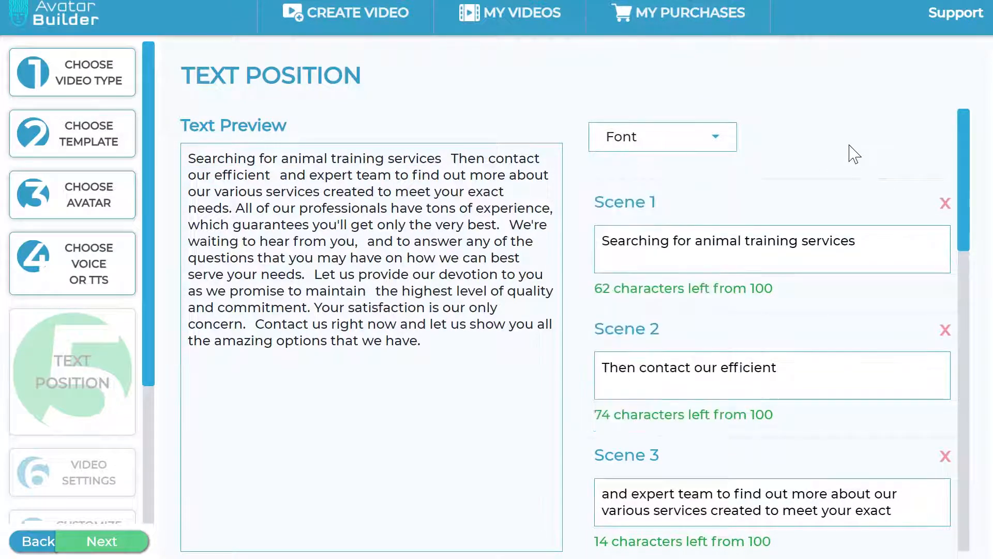
Continue to the video settings and examine the Text Color, Box Color and Company Logo options without changing them
left_click(120, 541)
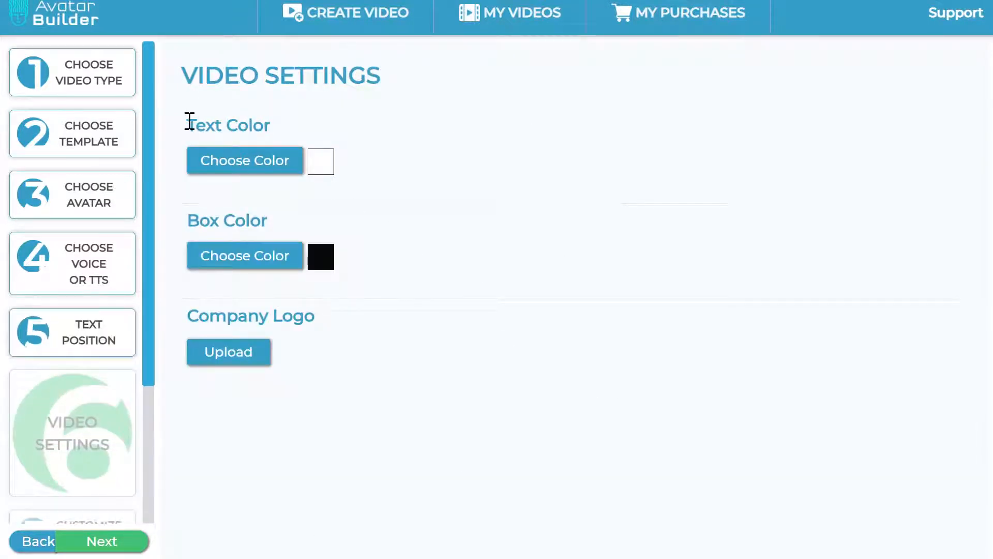
left_click_drag(188, 122, 315, 109)
left_click(481, 104)
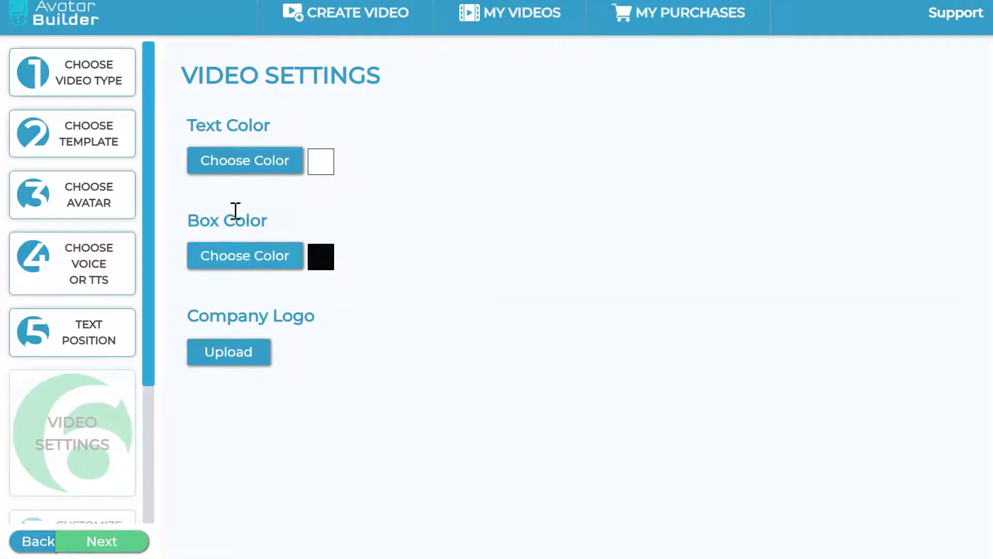
left_click_drag(235, 211, 424, 231)
left_click(425, 231)
left_click_drag(229, 316, 359, 321)
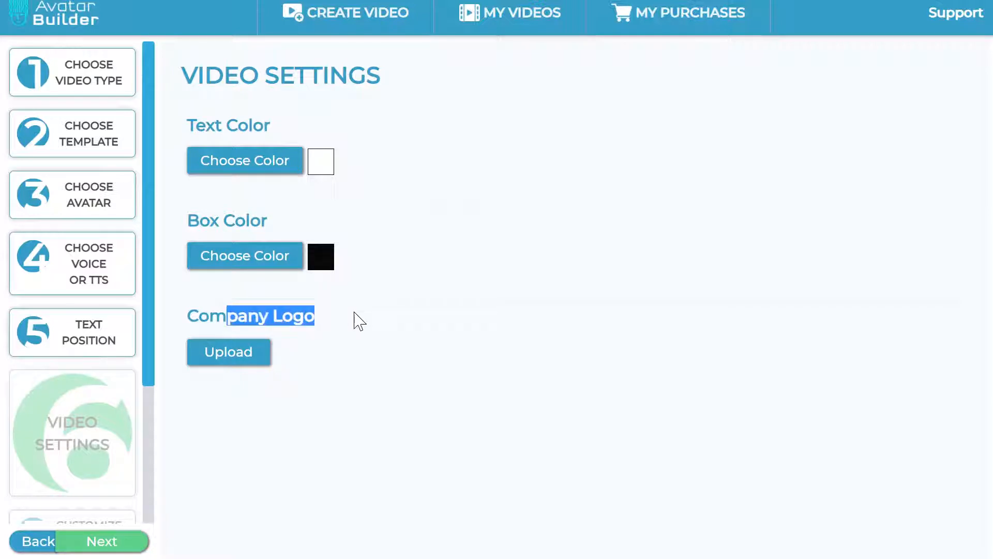
left_click(359, 321)
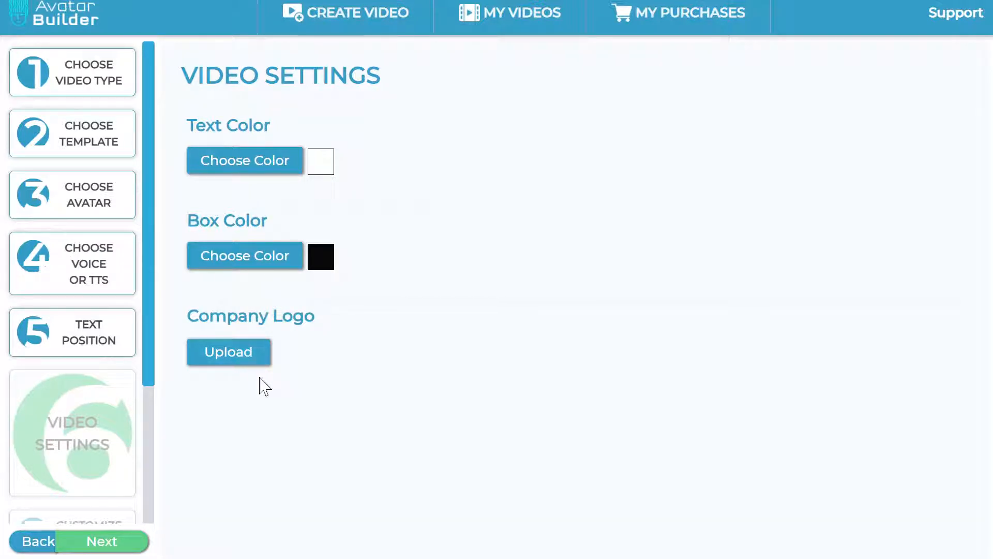
Continue to avatar customization and set the avatar's hair style to 3 and beard style to 2
left_click(124, 548)
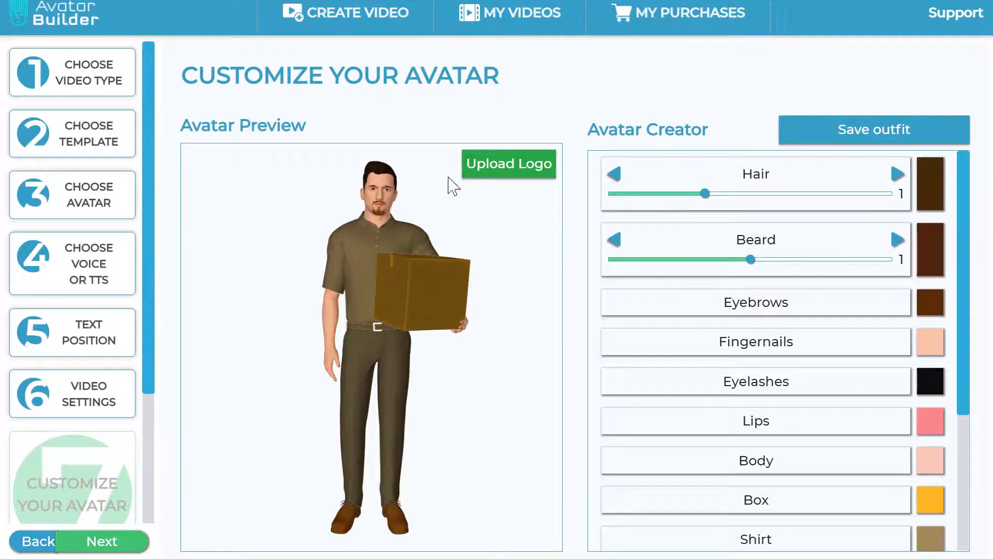
left_click(615, 175)
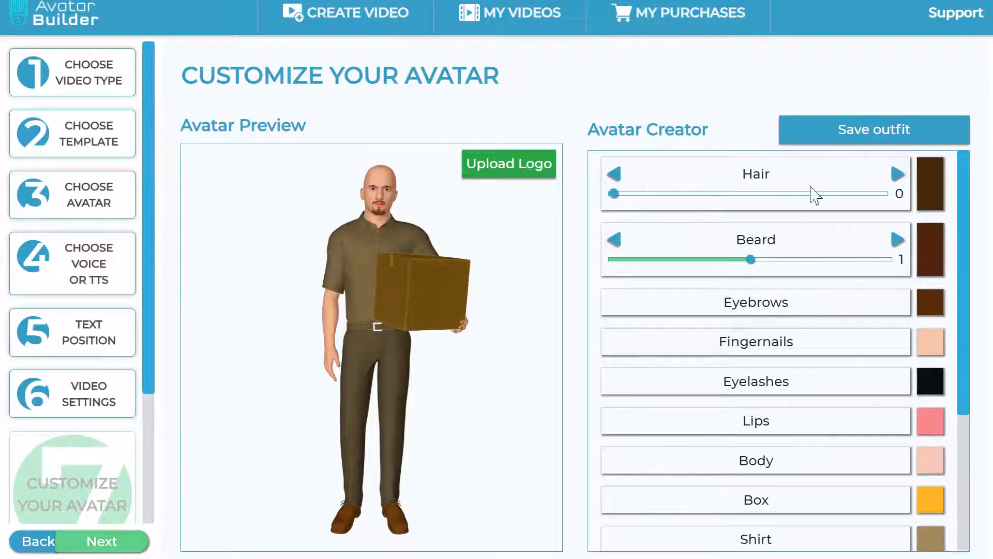
left_click(898, 177)
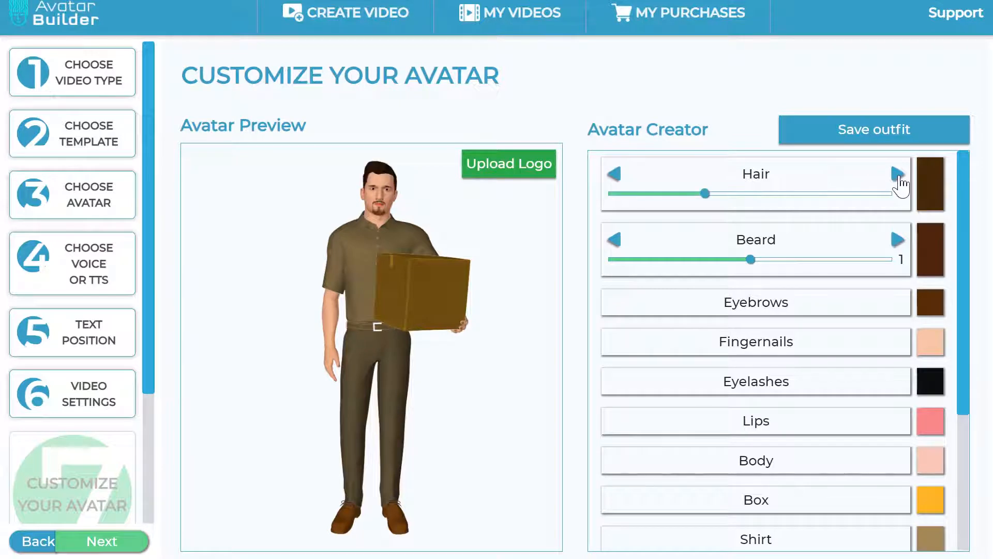
left_click(899, 181)
left_click(900, 180)
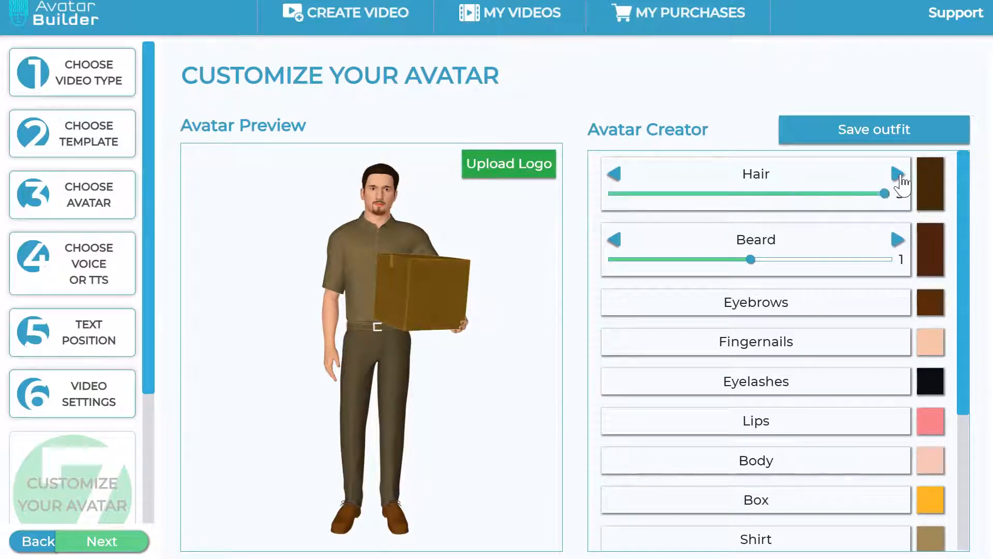
left_click(615, 242)
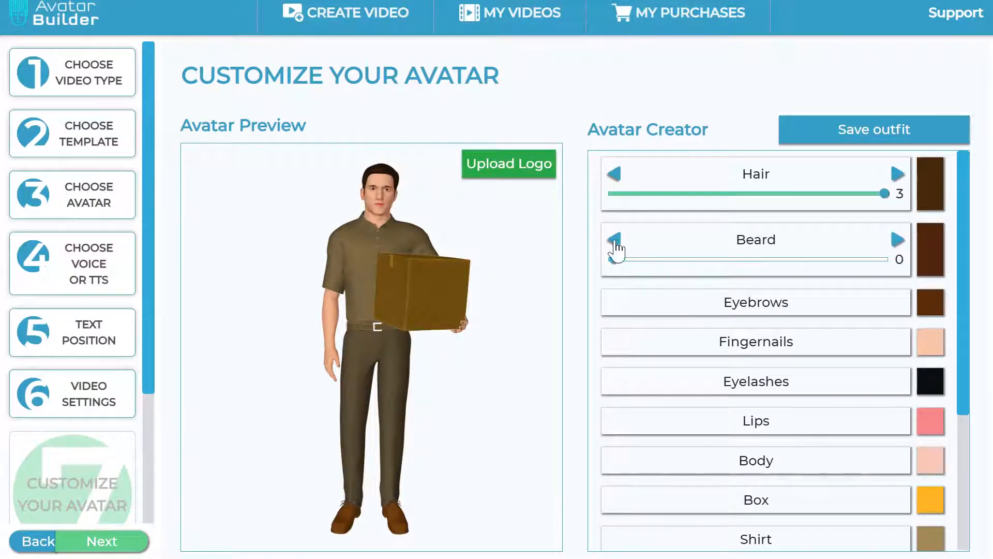
left_click(897, 242)
left_click(897, 242)
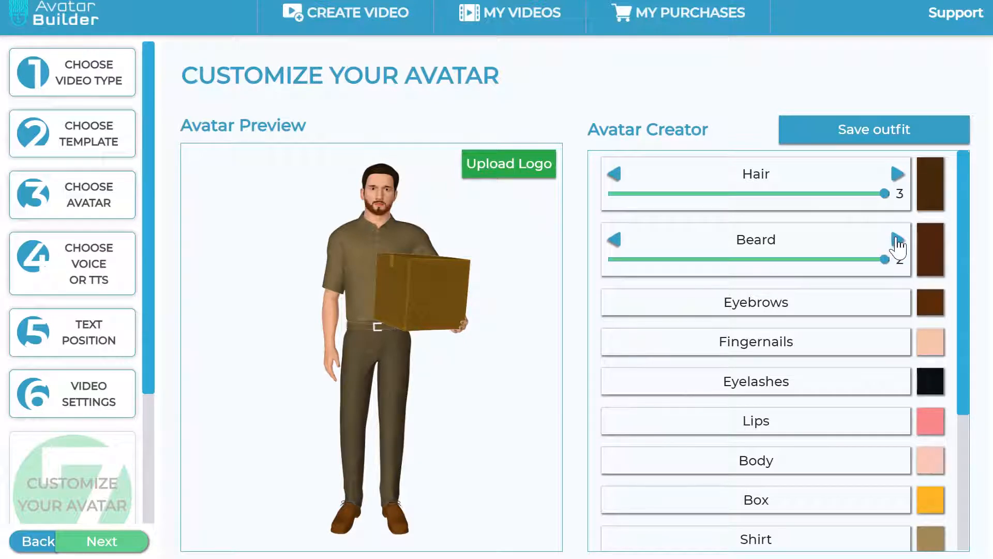
Recolor the avatar's beard black
left_click(931, 250)
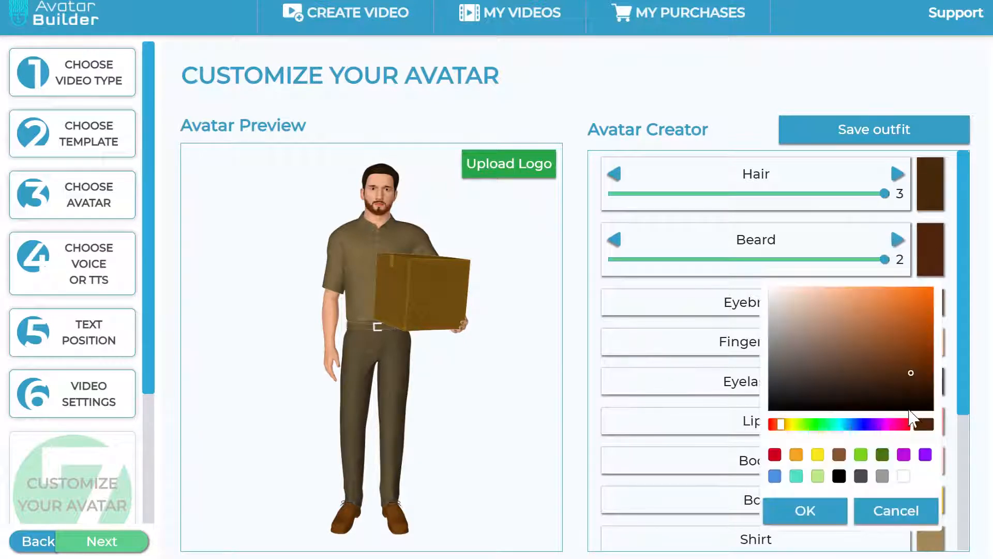
left_click(859, 476)
left_click(822, 515)
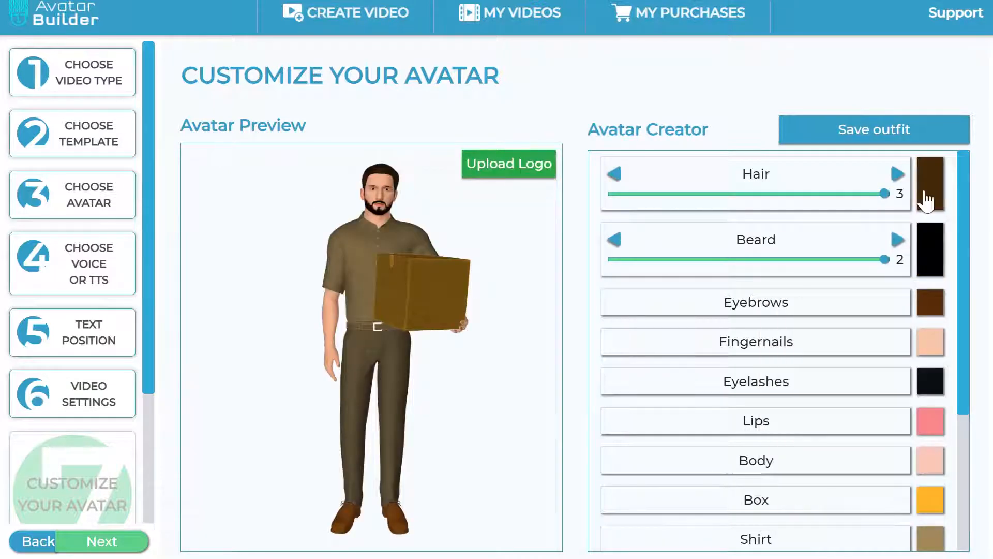
Recolor the avatar's hair a light orange-blond with a custom shade
left_click(936, 201)
left_click(927, 237)
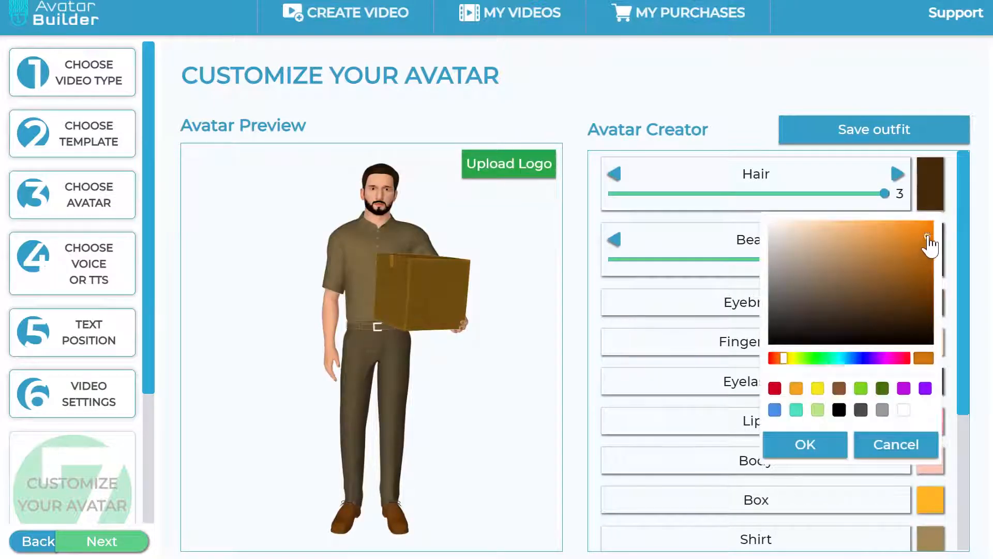
left_click_drag(927, 237, 889, 227)
left_click(812, 449)
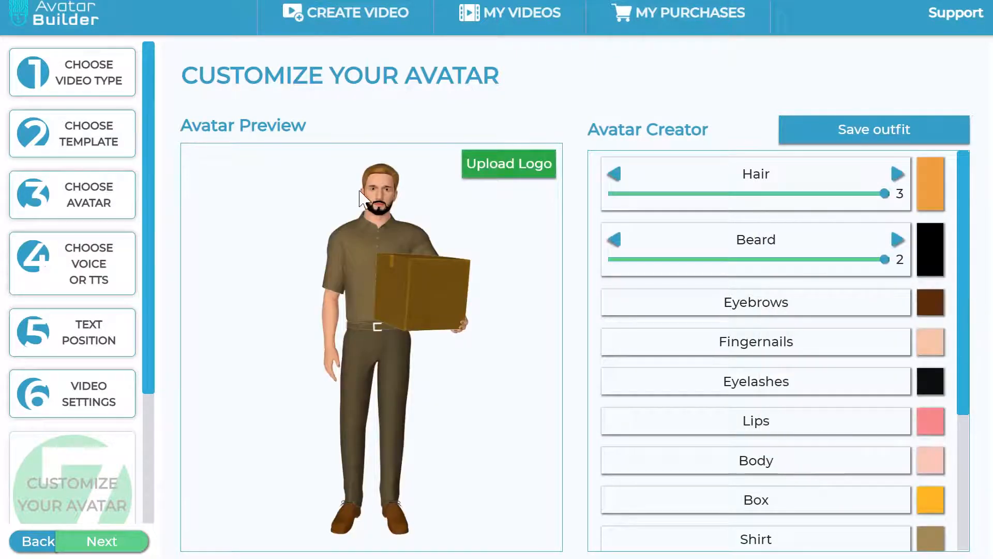
Recolor the avatar's beard a dark orange-brown and the eyebrows a slightly lighter reddish brown
left_click(935, 258)
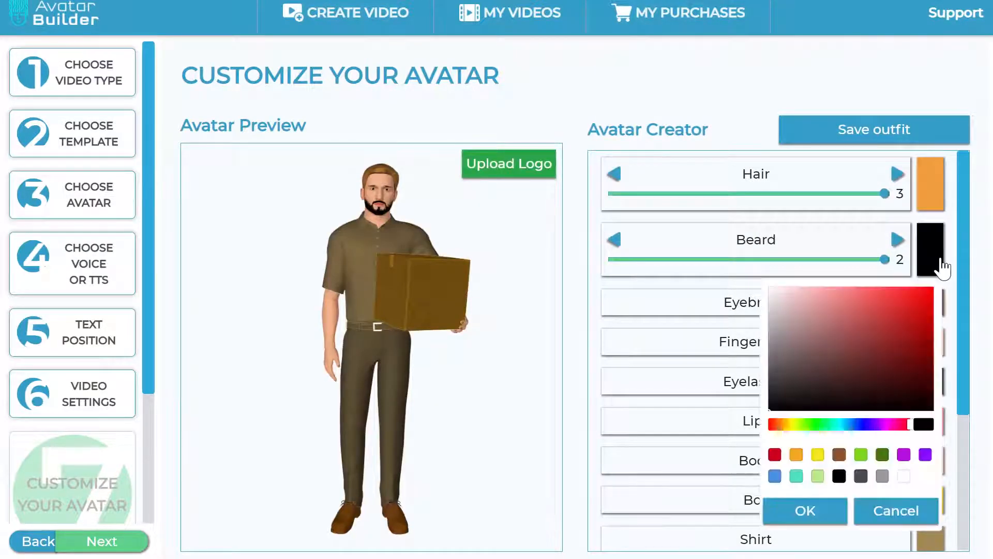
left_click(839, 455)
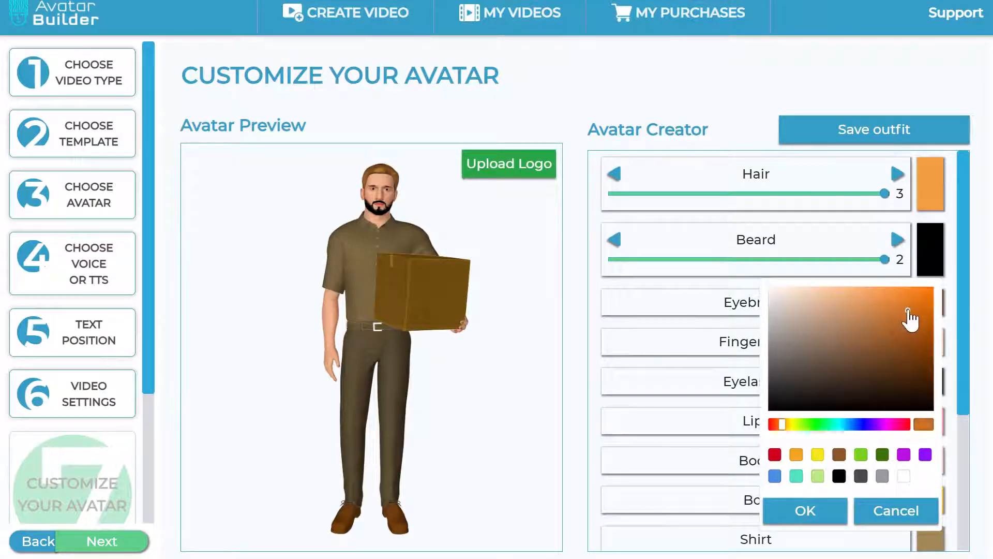
left_click(920, 351)
left_click_drag(921, 371, 911, 353)
left_click(806, 511)
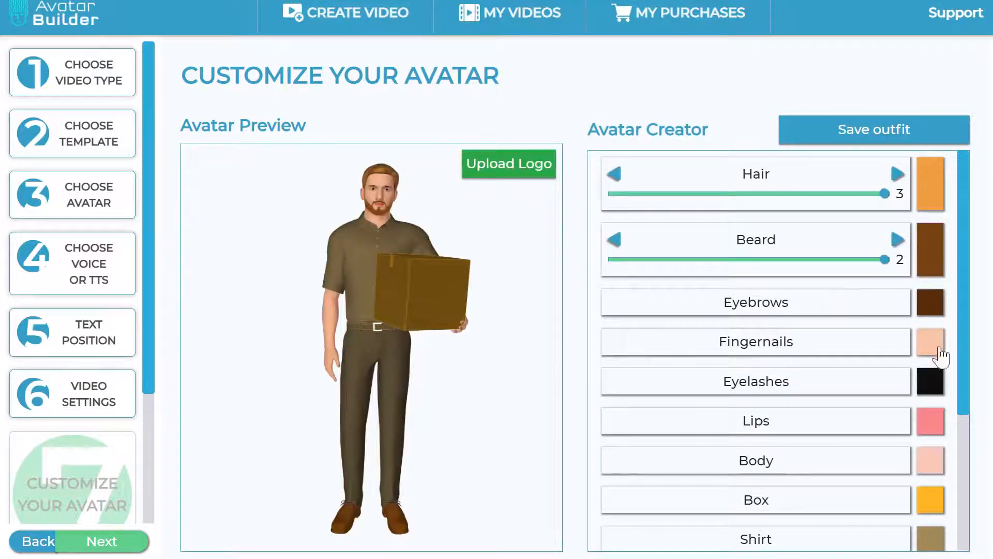
left_click(935, 310)
left_click_drag(920, 235, 911, 219)
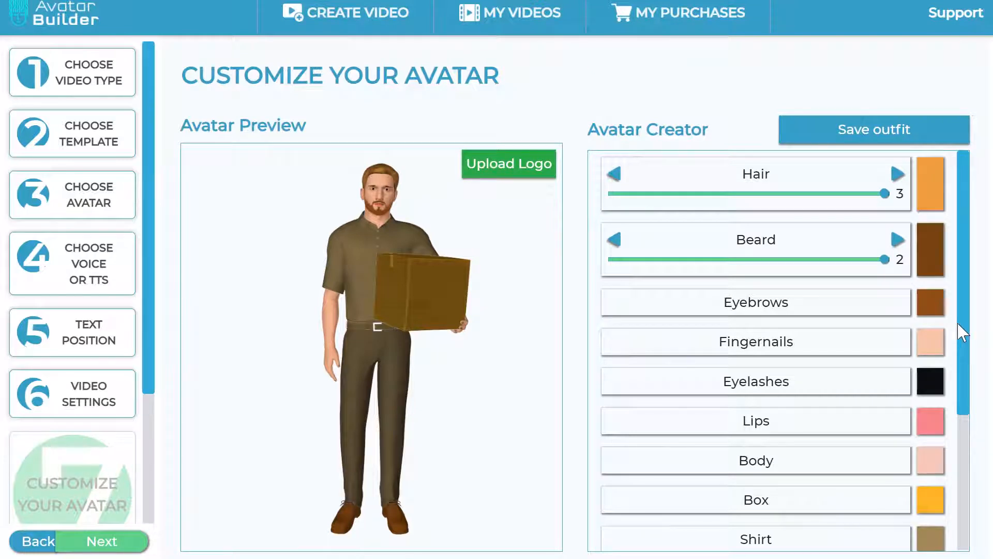
Recolor the box the avatar is holding with the preset brown
double_click(969, 380)
scroll(965, 383, "down", 1)
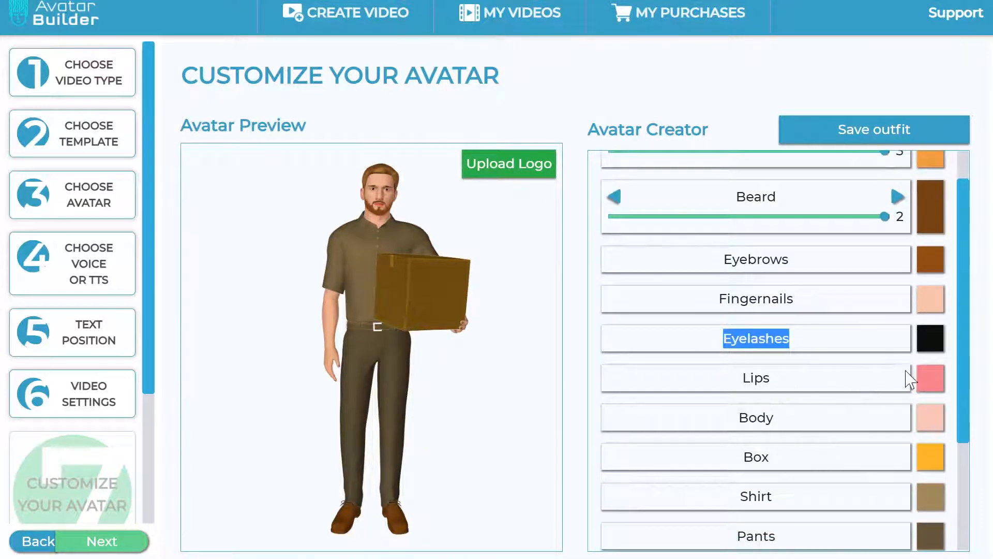
scroll(810, 424, "down", 2)
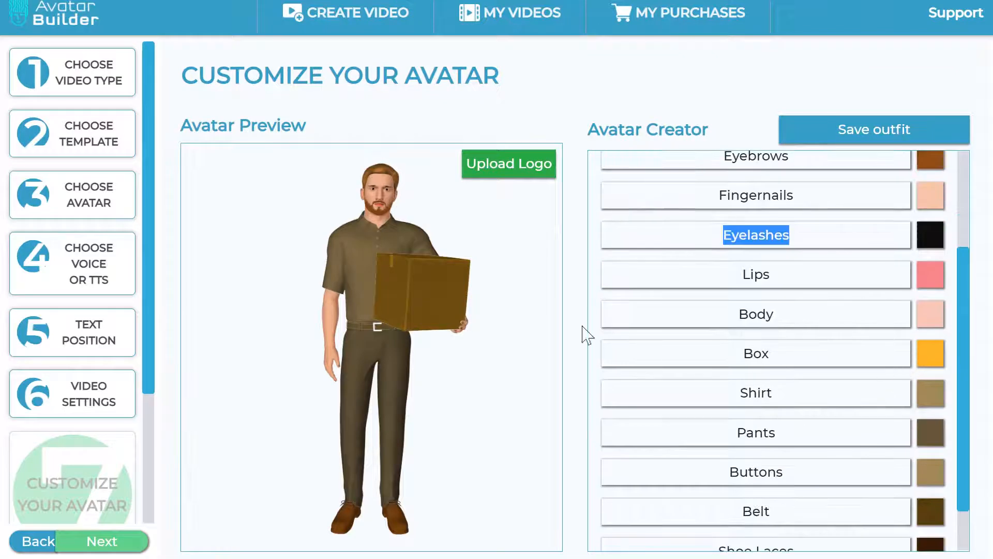
left_click(933, 354)
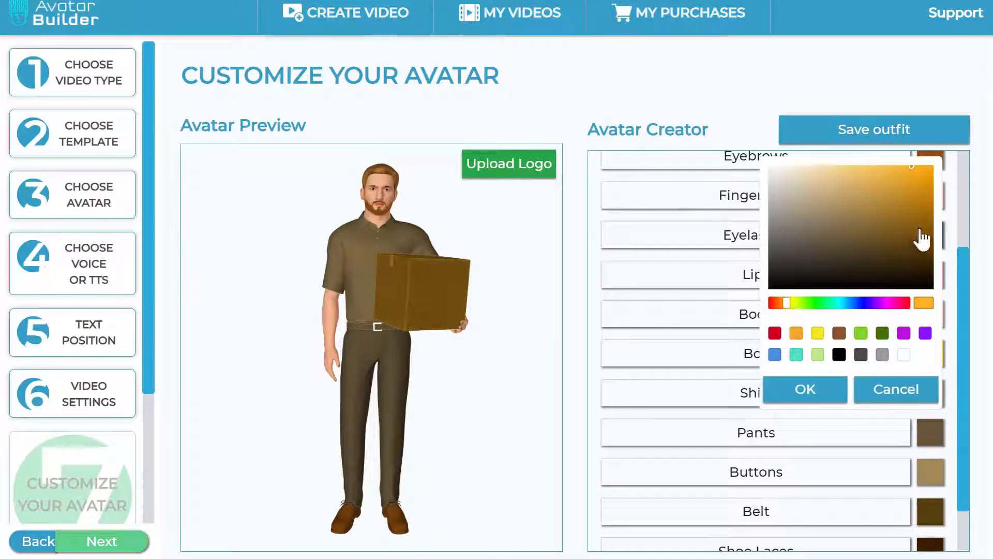
left_click(839, 333)
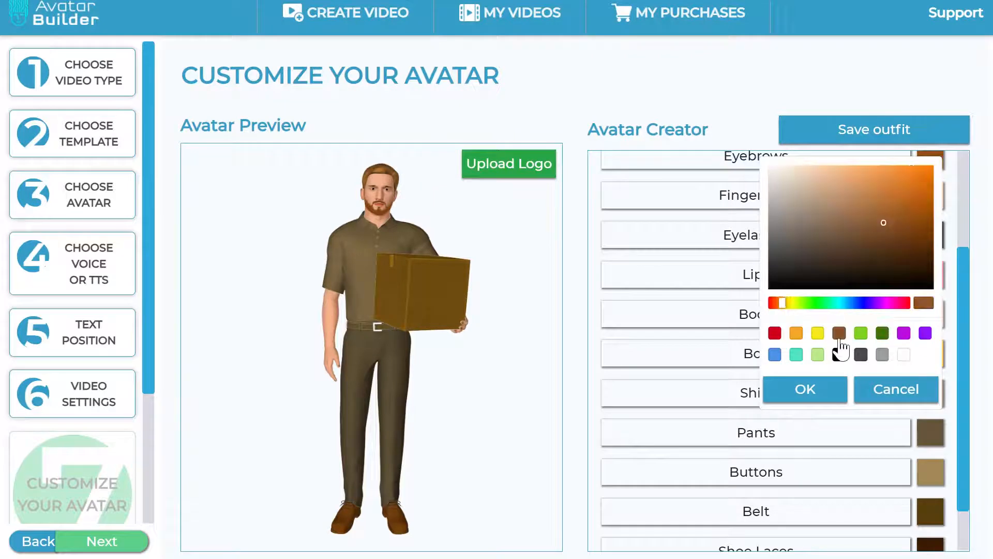
left_click(822, 393)
Recolor the avatar's pants a more saturated dark golden brown
scroll(827, 316, "down", 1)
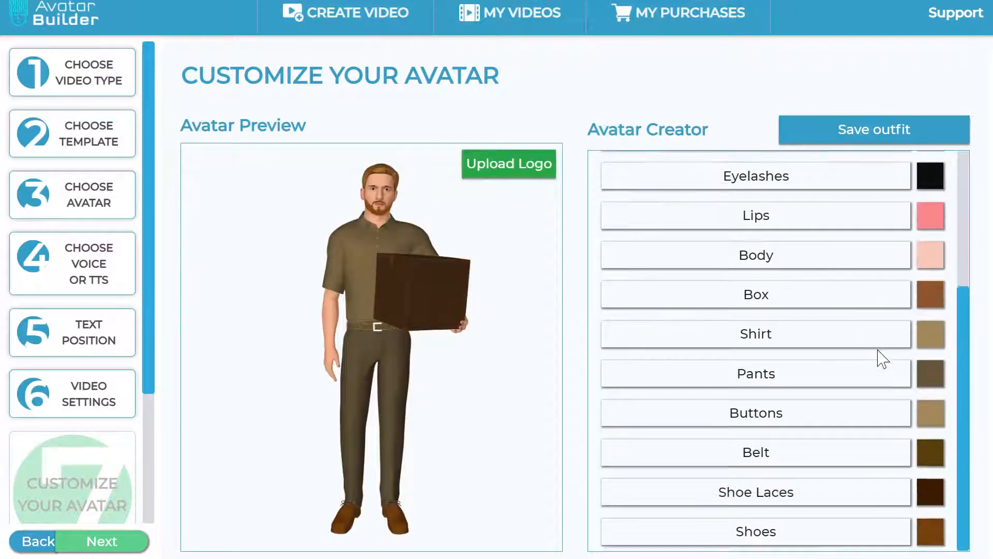
left_click(931, 381)
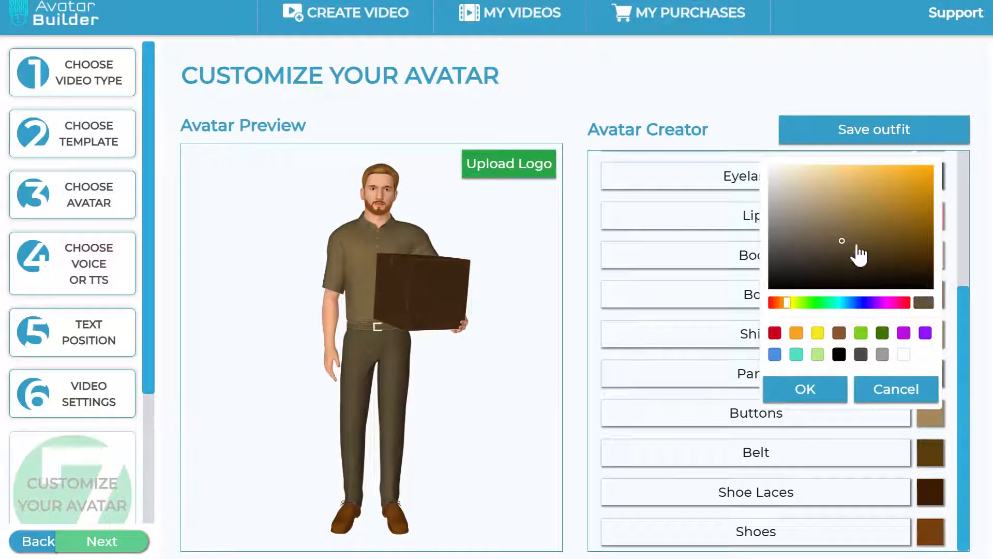
left_click_drag(846, 239, 924, 240)
left_click(834, 397)
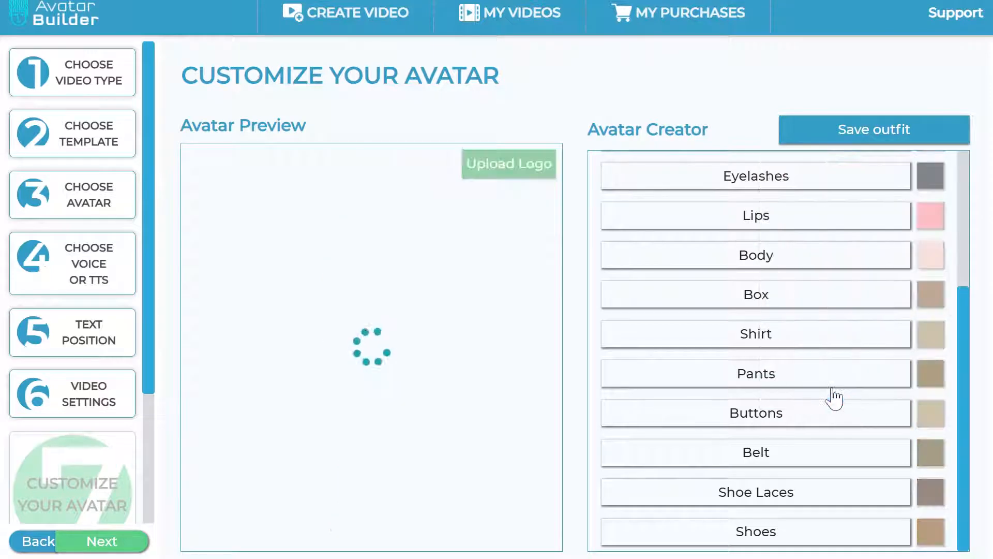
Recolor the avatar's shirt a very dark navy-indigo with a custom shade
left_click(933, 335)
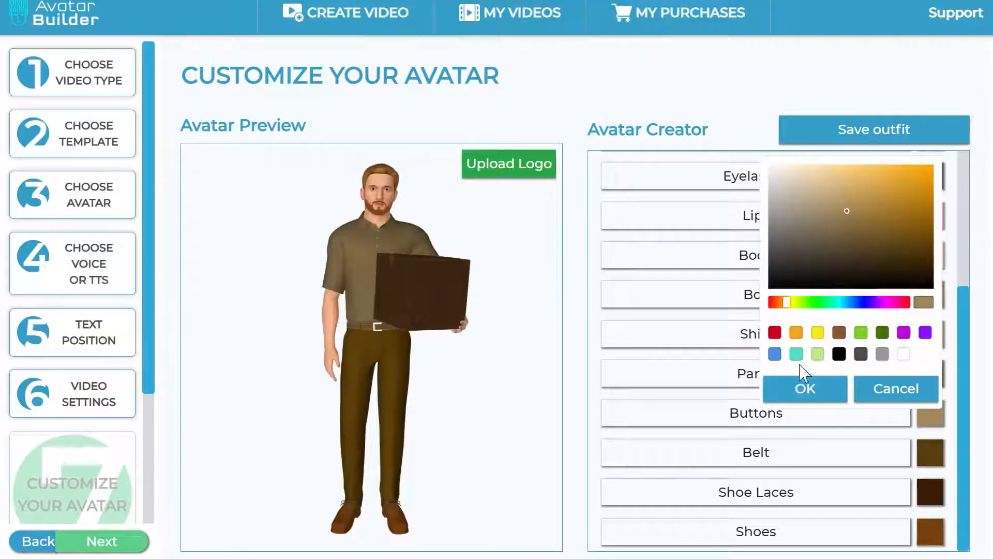
left_click(870, 302)
left_click(926, 255)
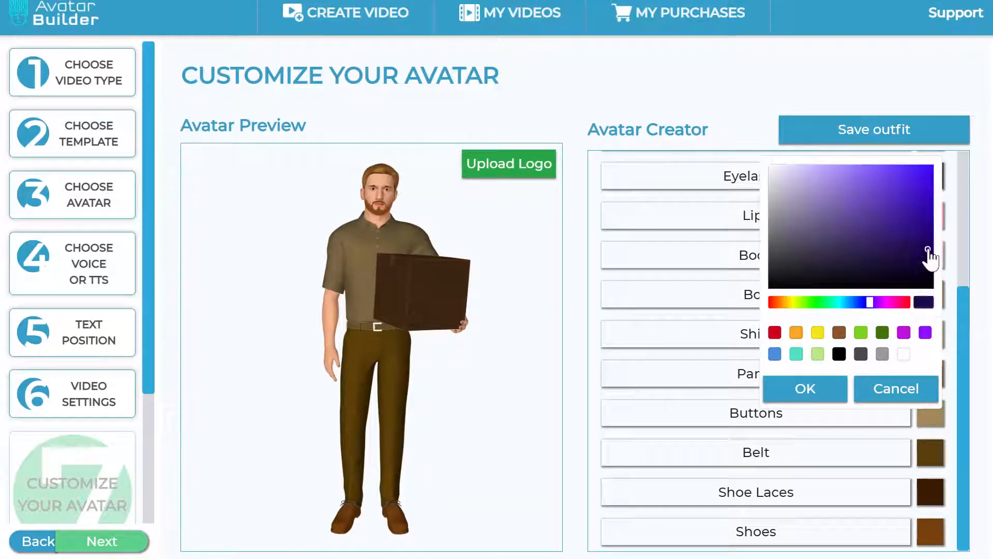
left_click(837, 394)
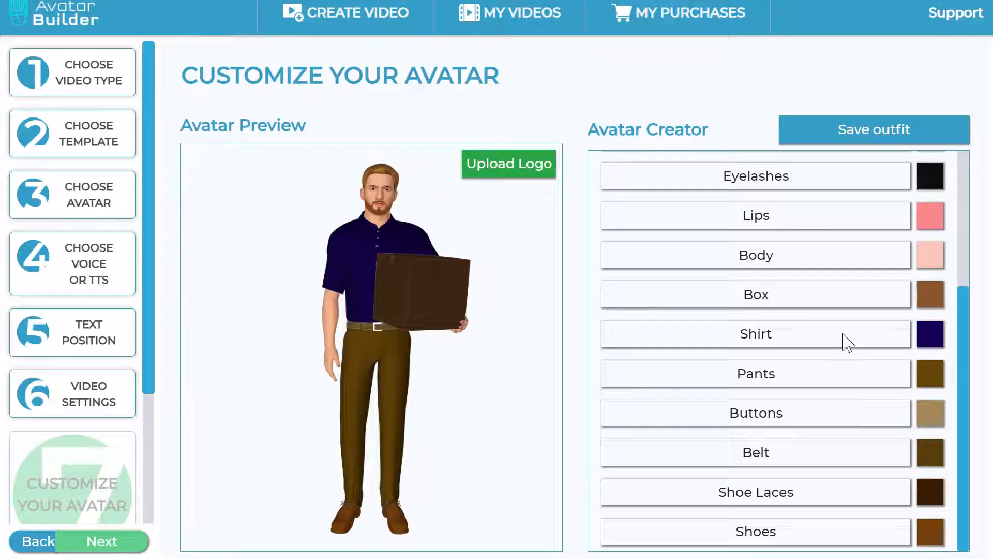
Darken the avatar's body color to a muted reddish brown
scroll(875, 380, "up", 4)
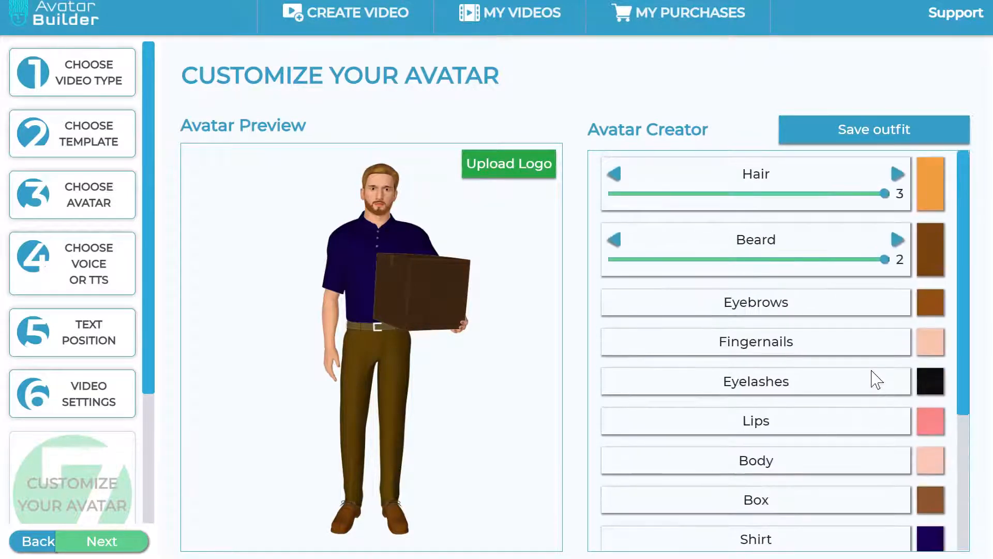
scroll(876, 380, "down", 4)
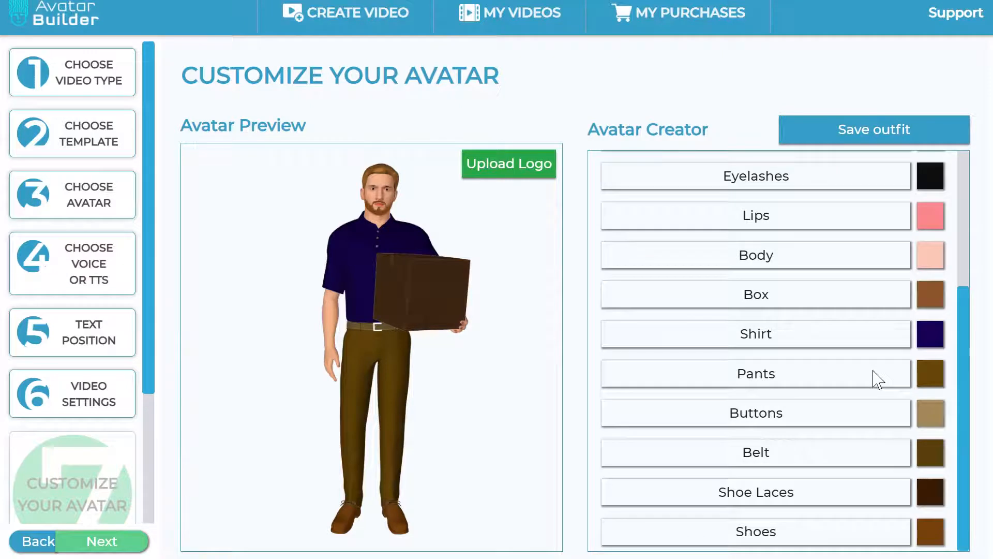
left_click(930, 256)
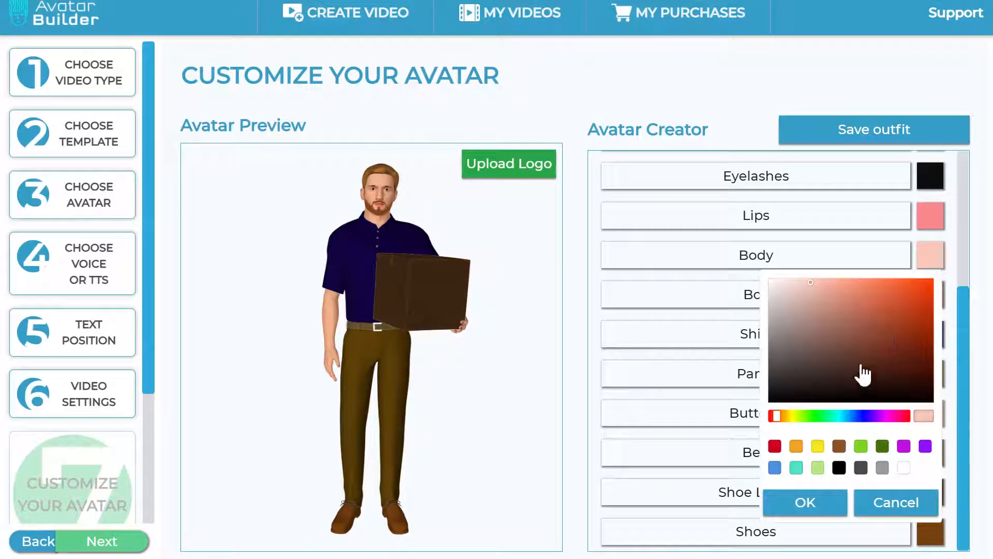
mouse_move(815, 329)
left_mouse_down()
mouse_move(809, 317)
mouse_move(831, 324)
mouse_move(805, 309)
mouse_move(821, 351)
mouse_move(817, 336)
mouse_move(827, 342)
mouse_move(827, 335)
mouse_move(822, 350)
mouse_move(831, 331)
left_mouse_up()
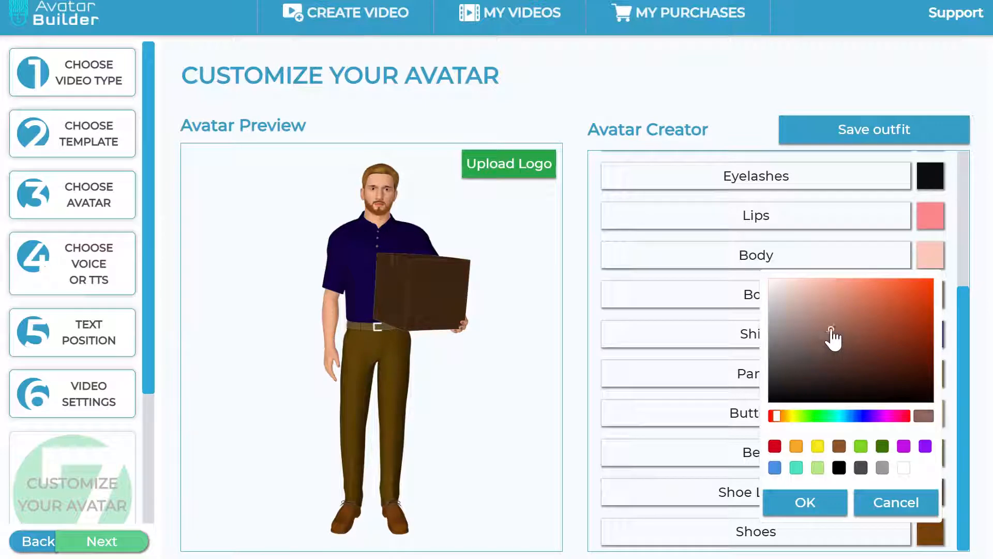
left_click(807, 502)
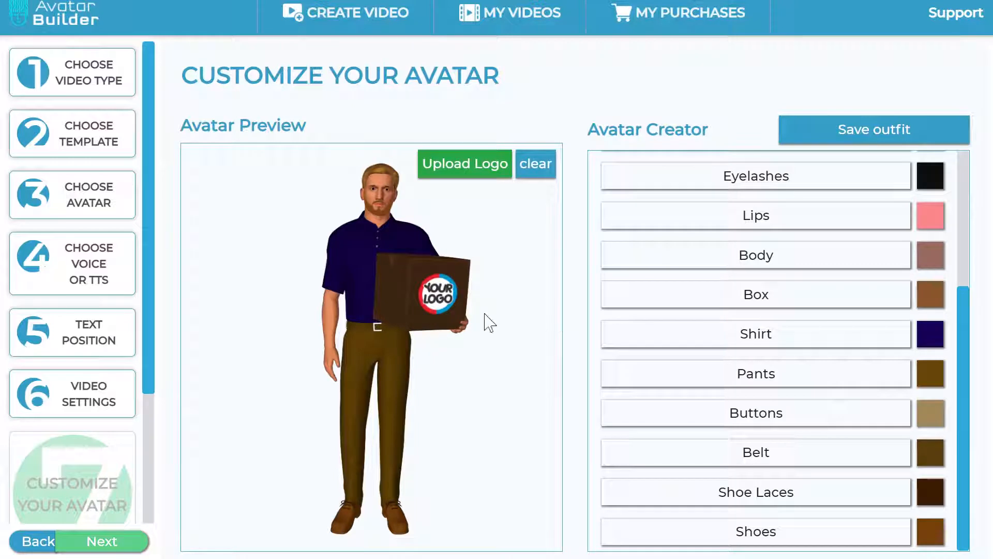
Continue to the video creation stage and view the avatar position options and the scene timeline
left_click(126, 550)
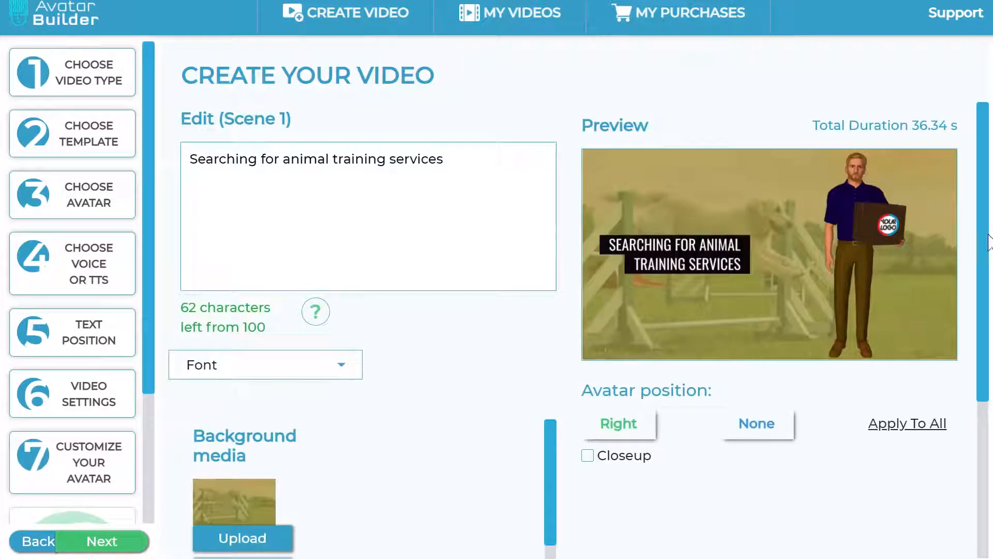
left_click_drag(985, 253, 982, 432)
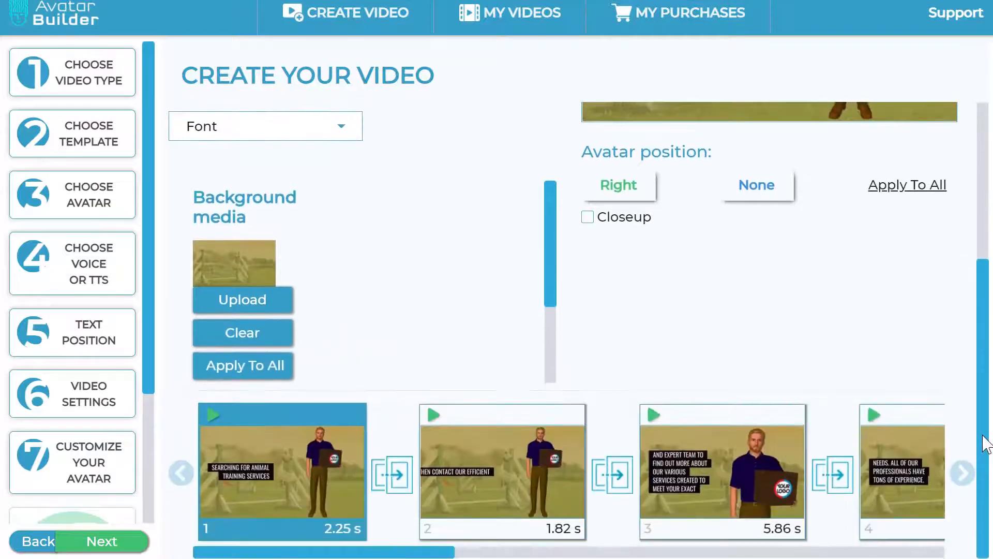
Examine the background media options and the text and avatar preview for scene 1
mouse_move(415, 555)
left_mouse_down()
mouse_move(901, 557)
mouse_move(412, 556)
left_mouse_up()
left_click_drag(549, 292, 565, 255)
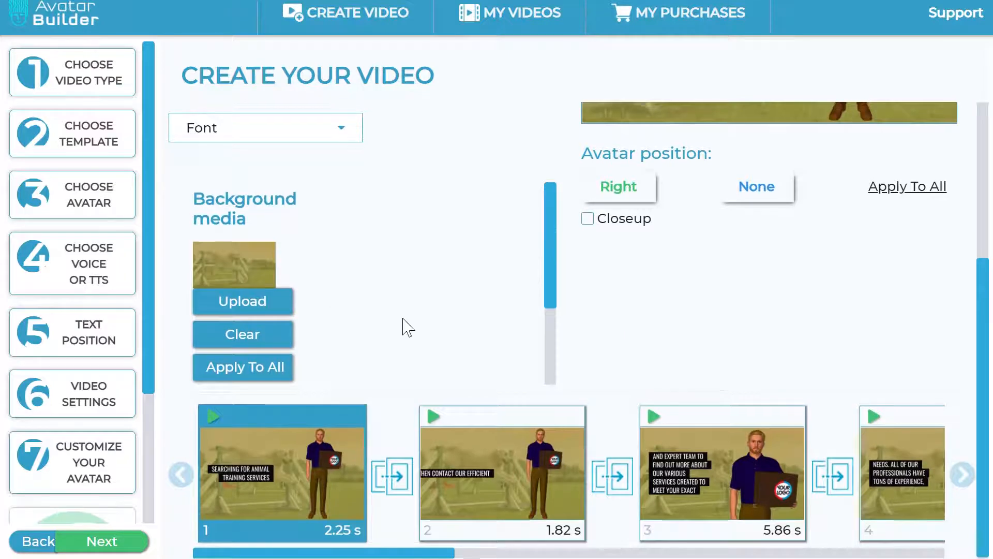
scroll(404, 326, "up", 4)
scroll(404, 326, "down", 3)
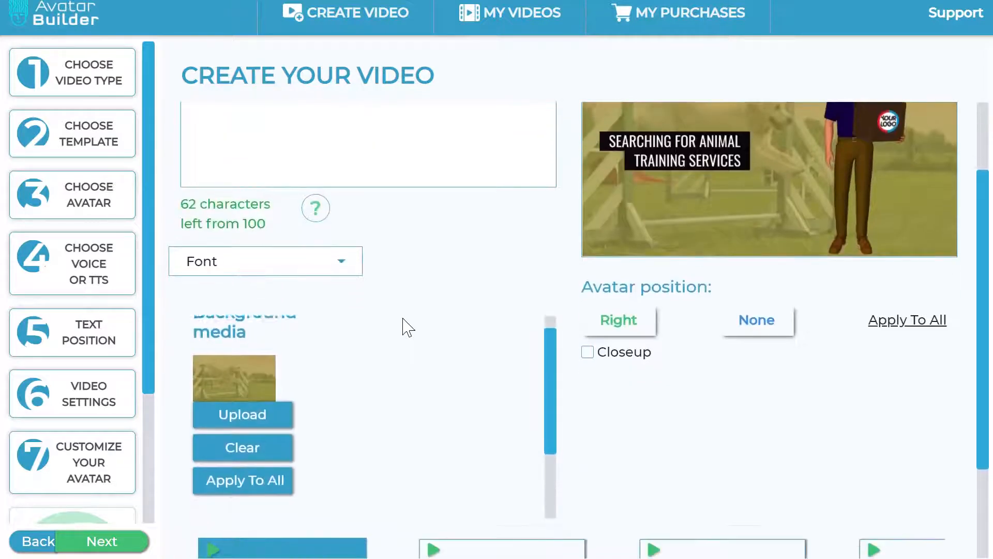
scroll(261, 406, "up", 1)
left_click_drag(200, 337, 350, 350)
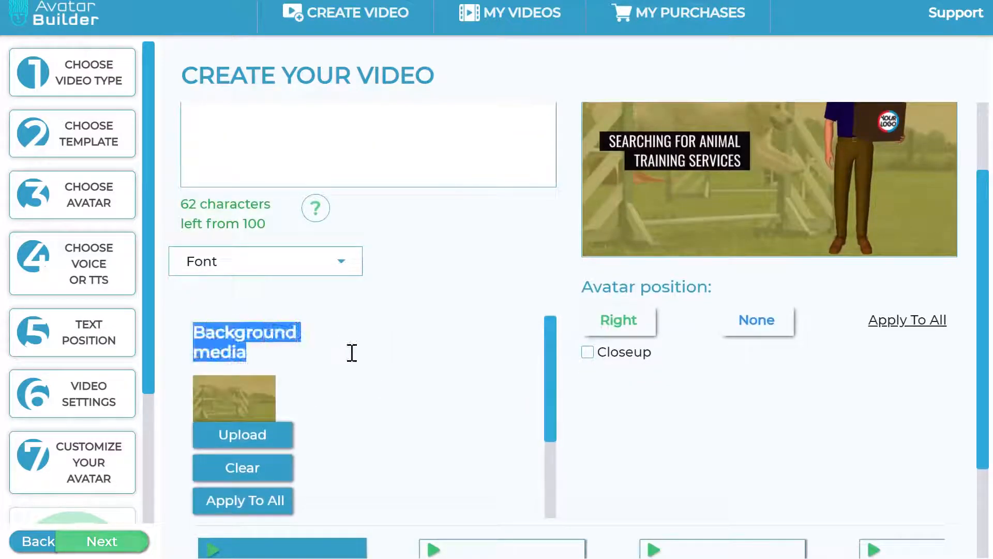
left_click(348, 373)
scroll(407, 431, "down", 2)
scroll(408, 431, "up", 2)
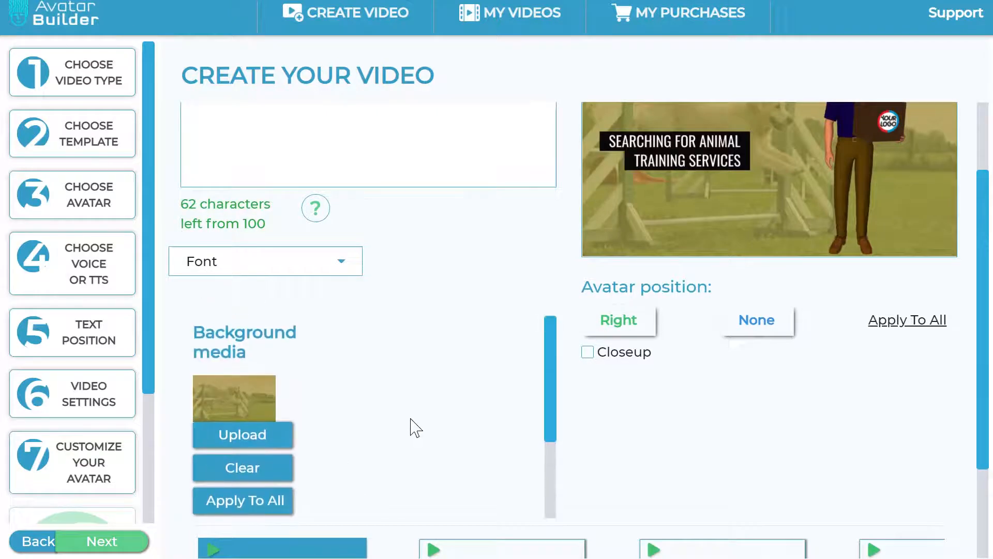
Open the background media gallery for scene 1, search the personal gallery for "deliver", and clear the search
left_click(241, 434)
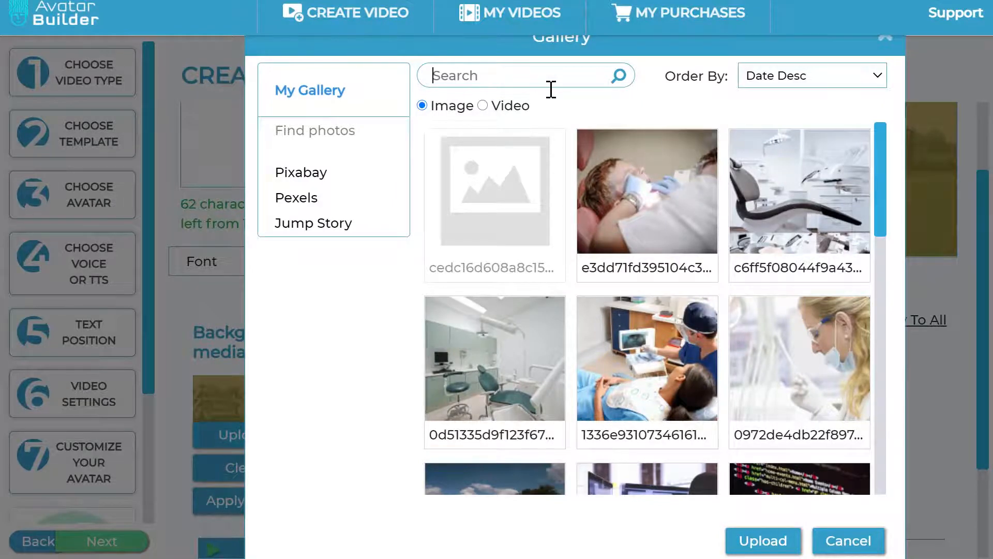
type("deliver")
key("BackSpace")
key("BackSpace")
key("BackSpace")
key("BackSpace")
key("BackSpace")
key("BackSpace")
key("BackSpace")
key("BackSpace")
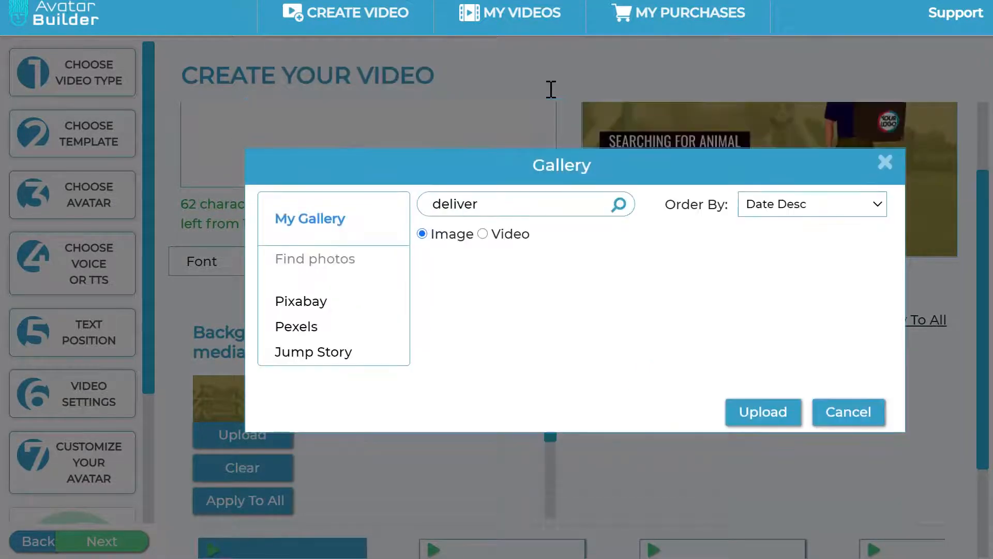
Search the Pixabay image library for "delivery" and look through the resulting pictures
left_click(312, 178)
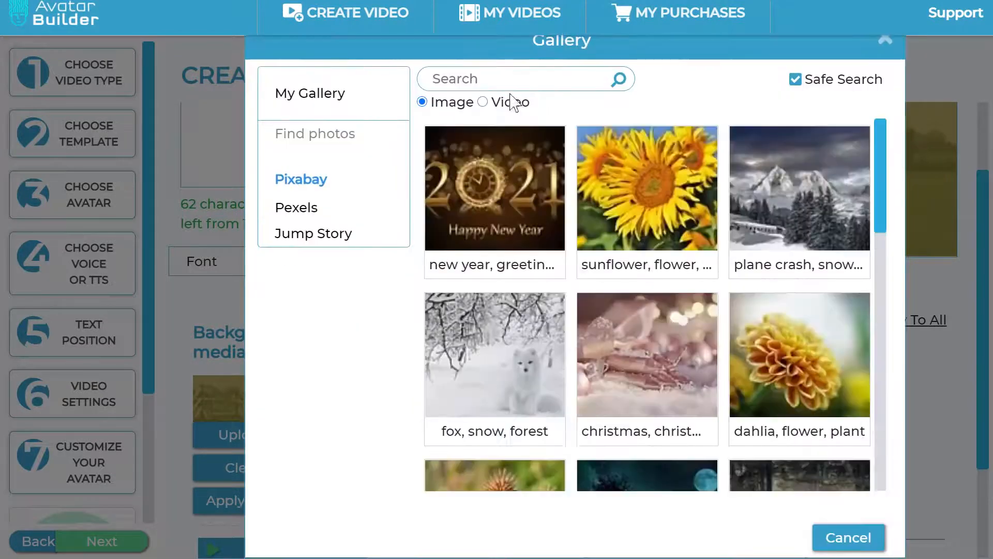
type("delo")
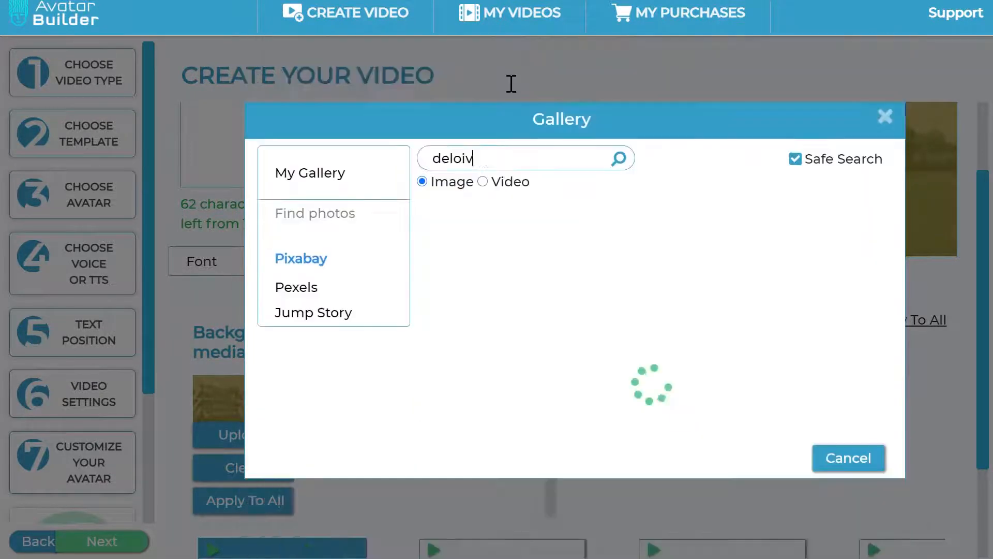
key("BackSpace")
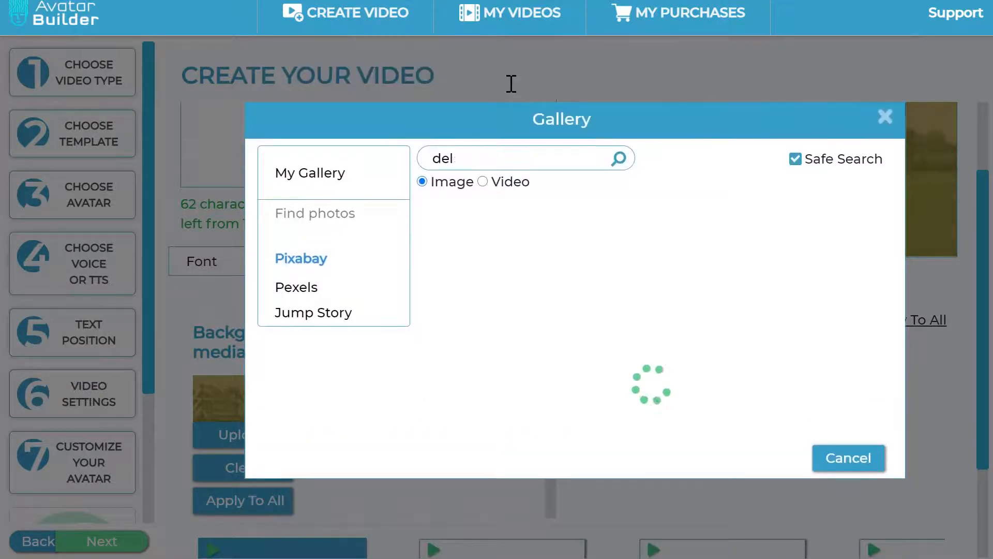
type("ivery")
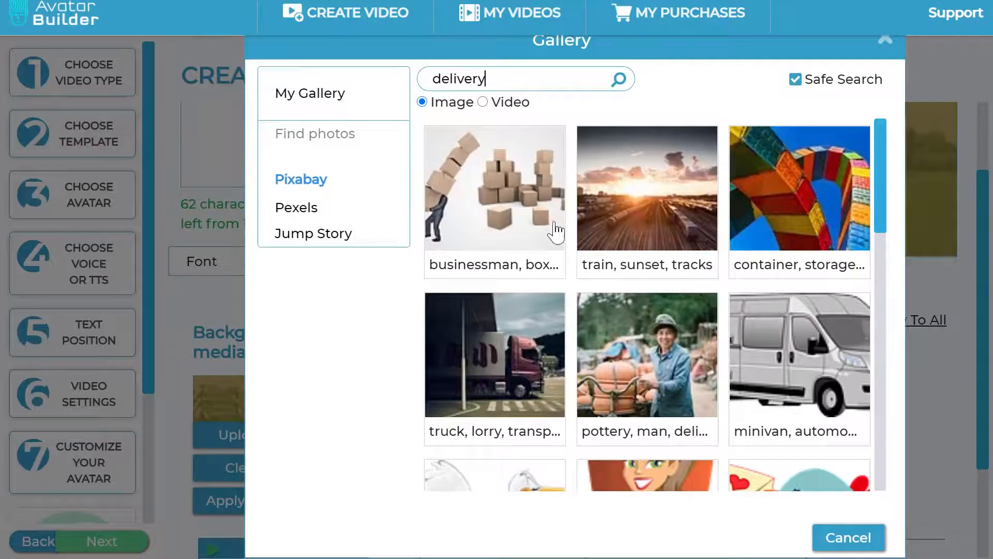
scroll(650, 210, "down", 5)
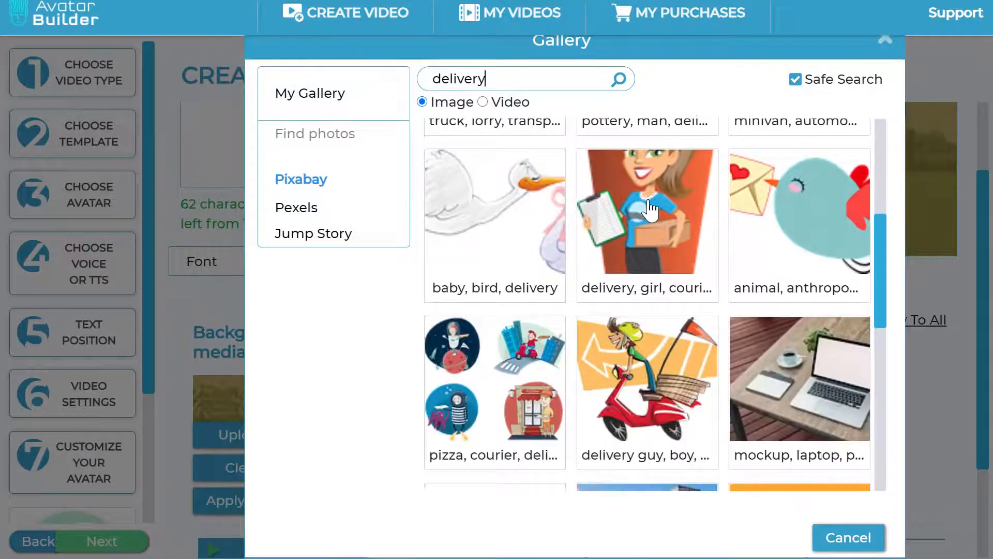
scroll(650, 207, "down", 3)
scroll(874, 290, "down", 4)
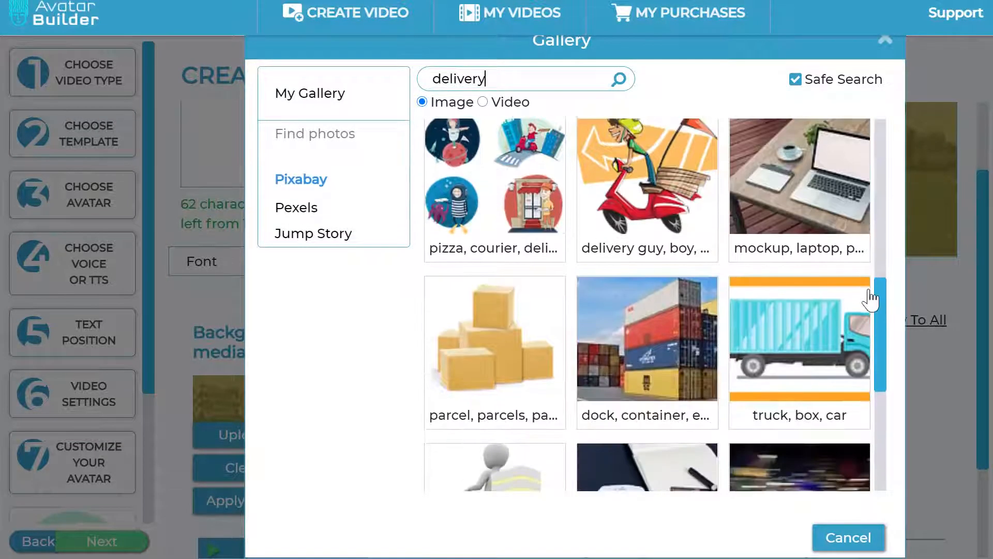
scroll(871, 298, "down", 5)
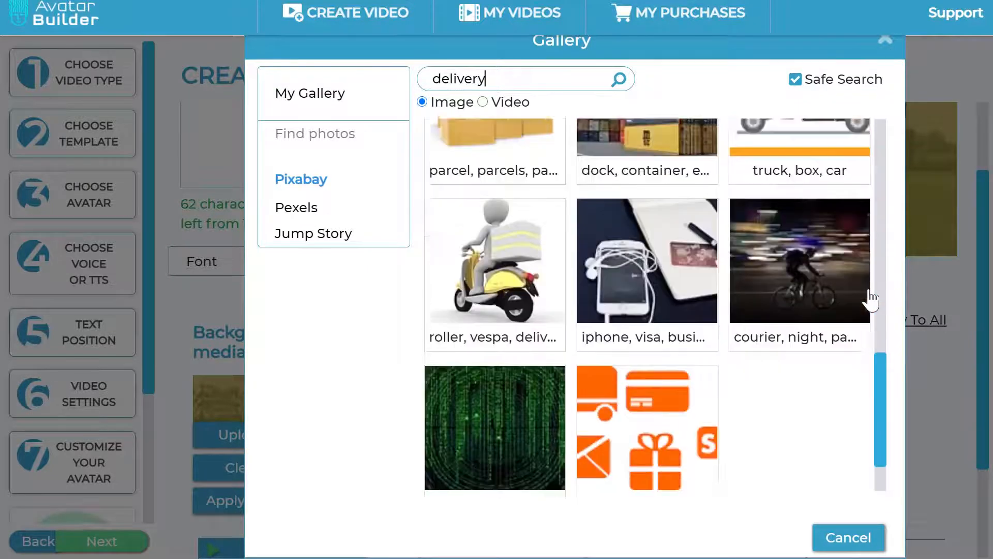
scroll(873, 298, "up", 12)
scroll(873, 299, "up", 3)
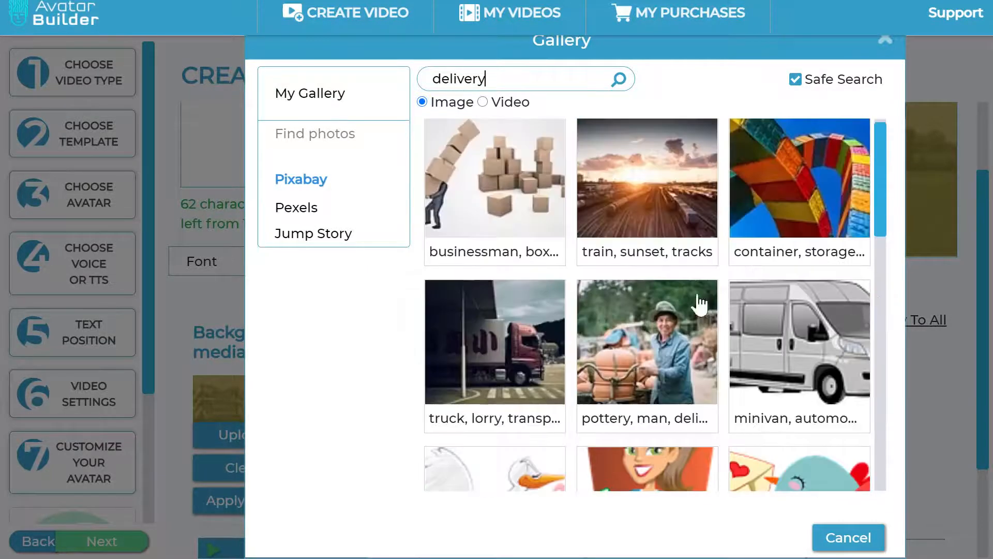
Search the Pexels image library for "delivery" and preview the photo of cardboard boxes by the sofa
left_click(296, 207)
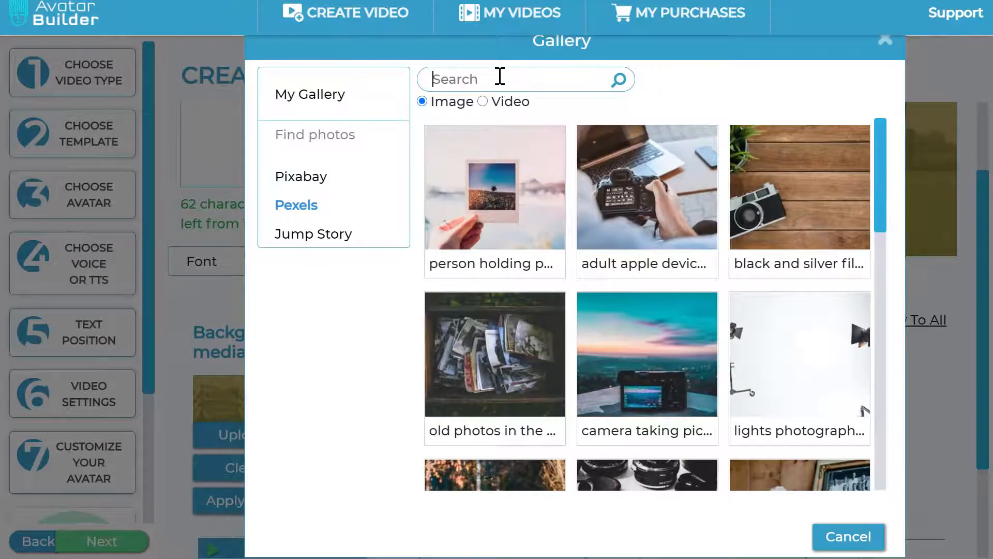
type("delivery")
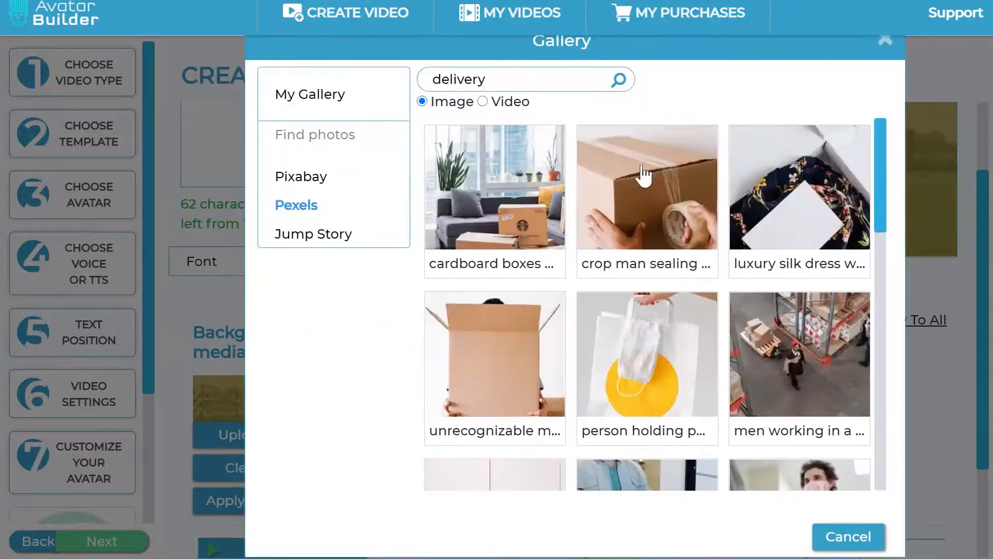
scroll(776, 280, "down", 4)
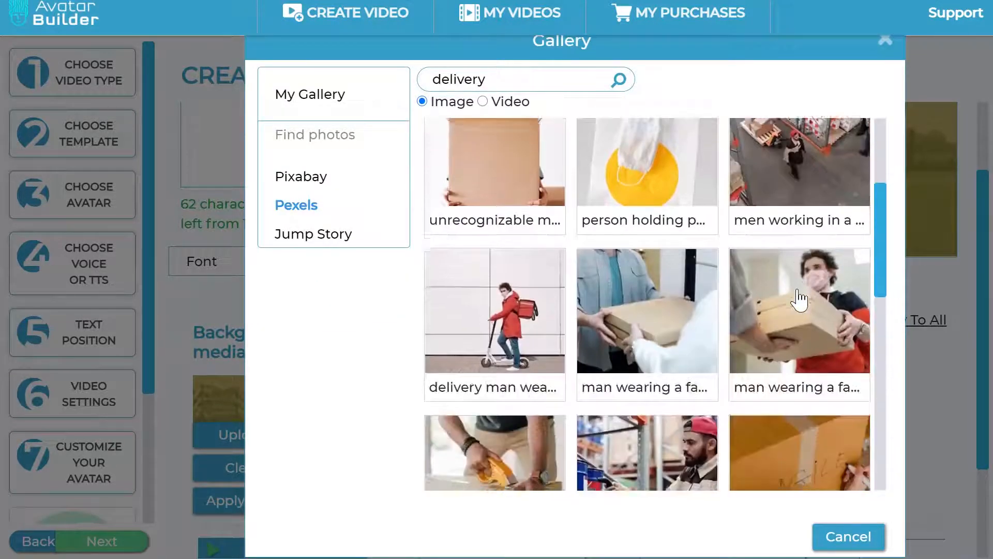
scroll(799, 299, "down", 2)
scroll(800, 299, "down", 10)
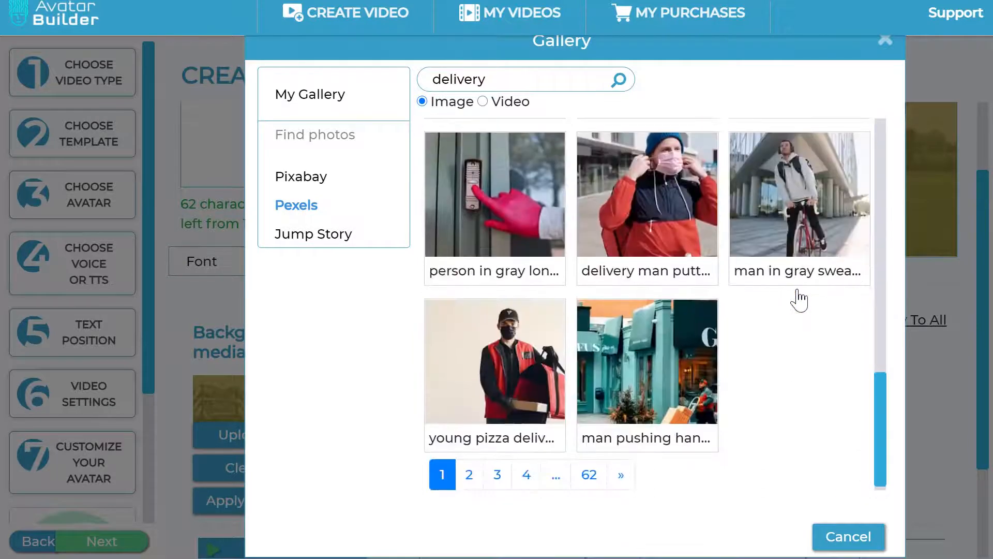
scroll(799, 299, "up", 11)
scroll(799, 299, "up", 5)
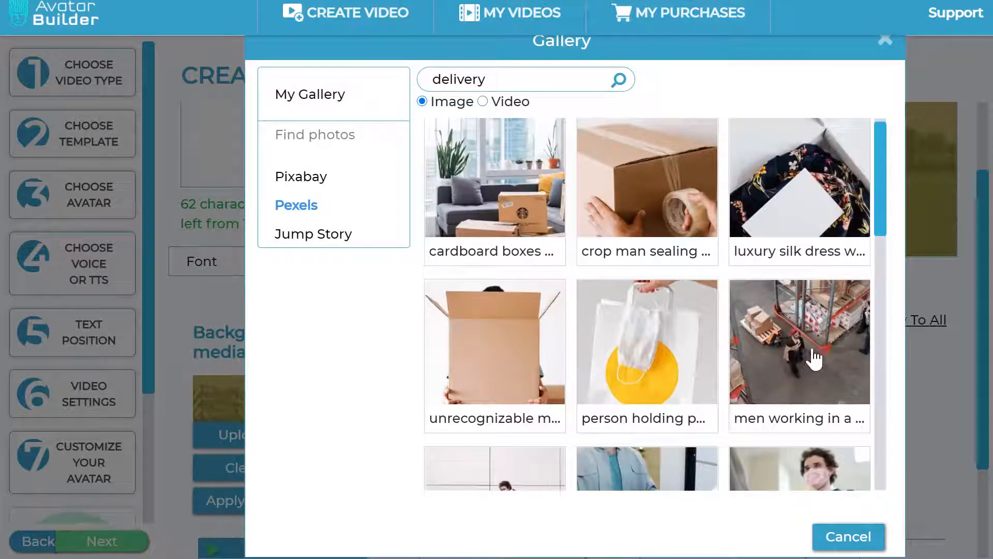
scroll(823, 326, "up", 1)
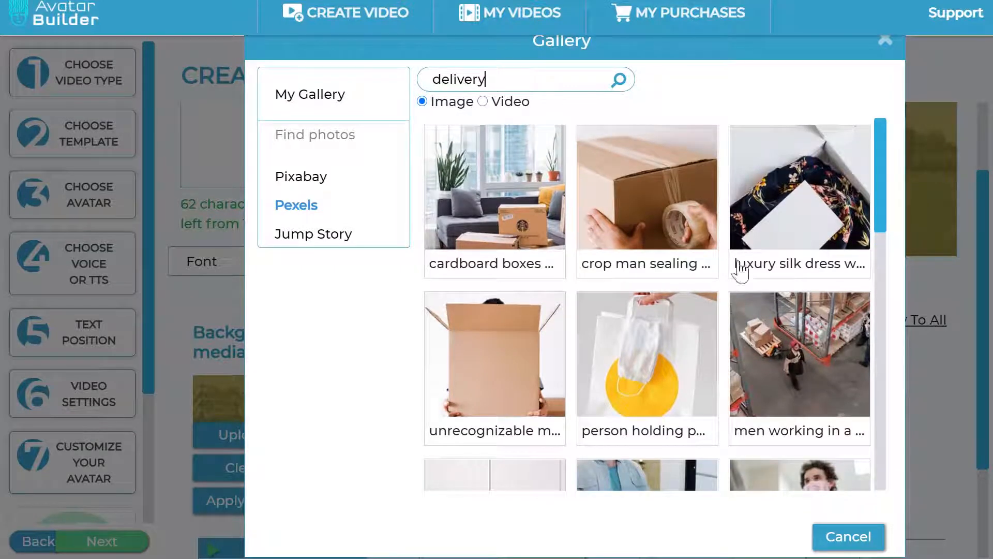
left_click(501, 207)
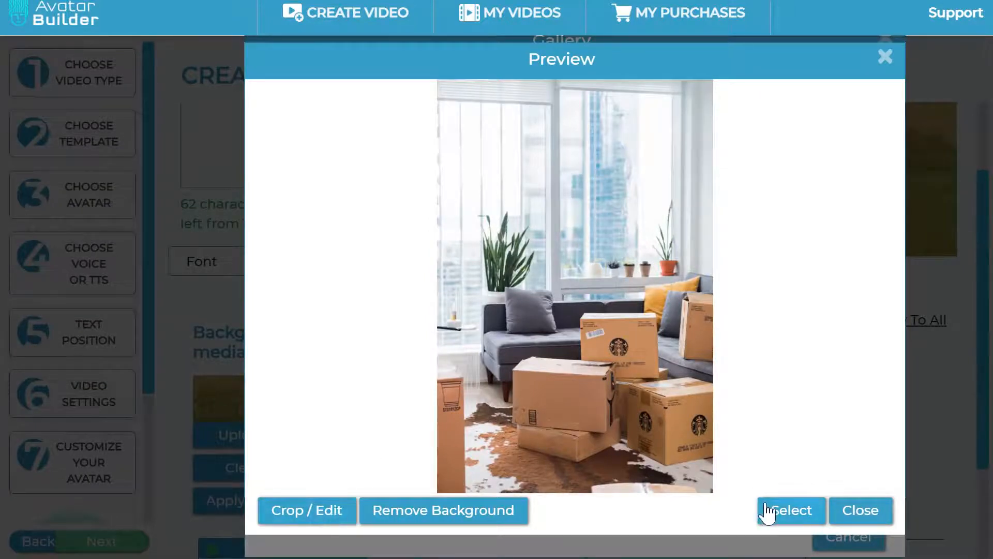
left_click(878, 514)
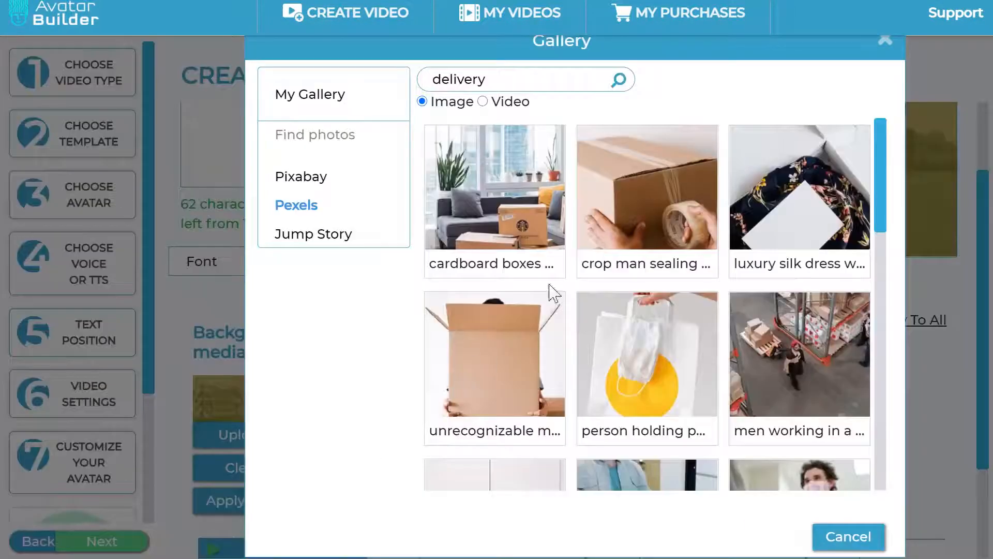
Set scene 1's background to the photo of the delivery man with a van from page 2 of the Pexels results
scroll(676, 290, "down", 4)
scroll(678, 295, "up", 4)
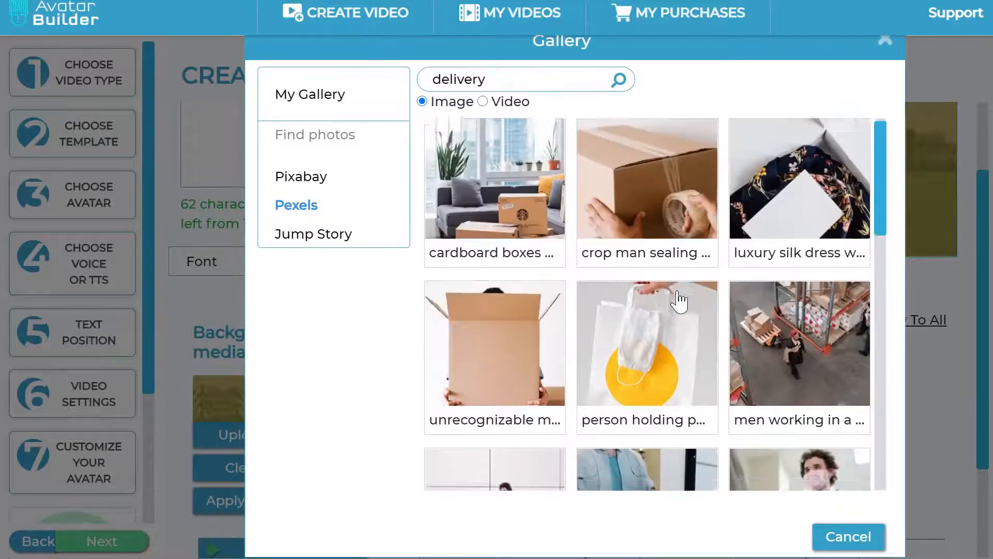
scroll(678, 299, "down", 7)
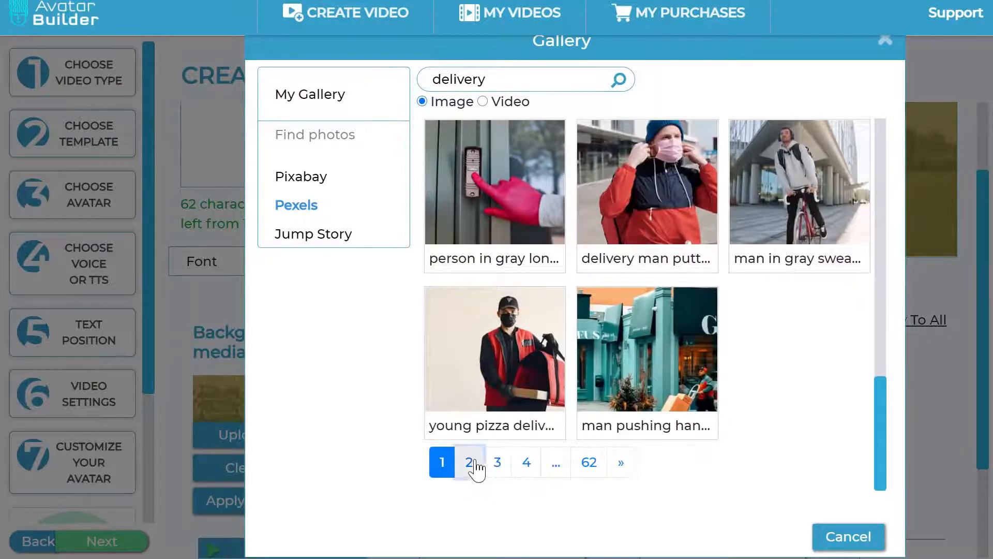
left_click(472, 464)
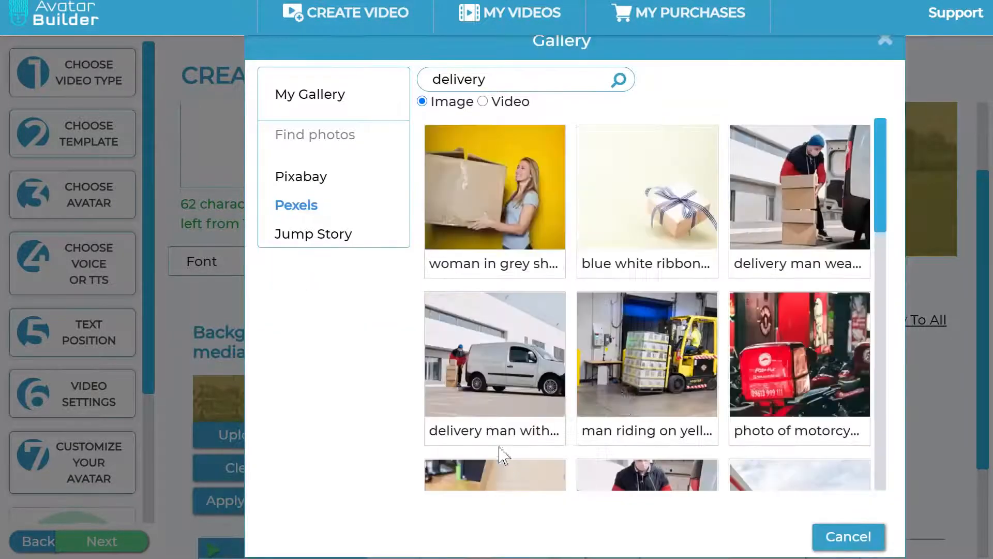
left_click(517, 359)
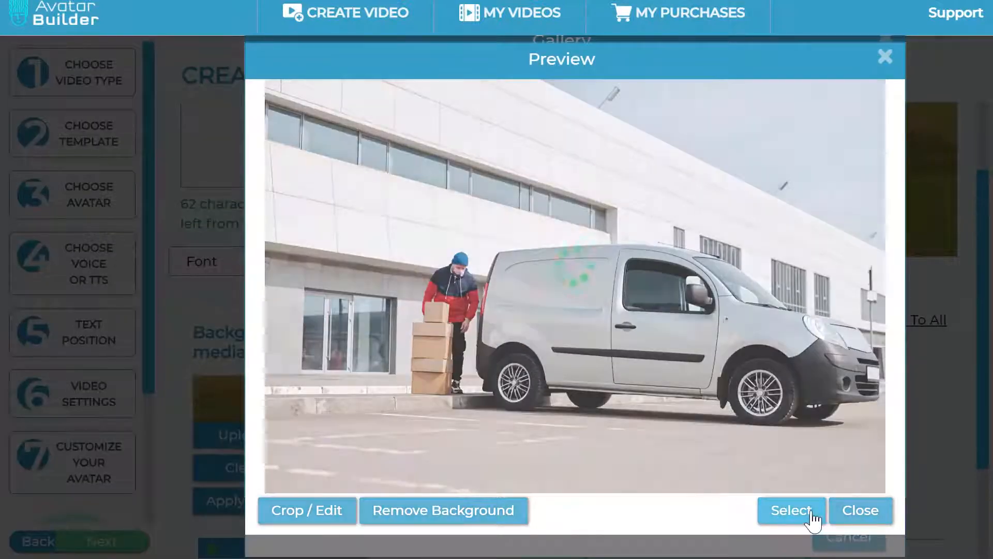
left_click(812, 511)
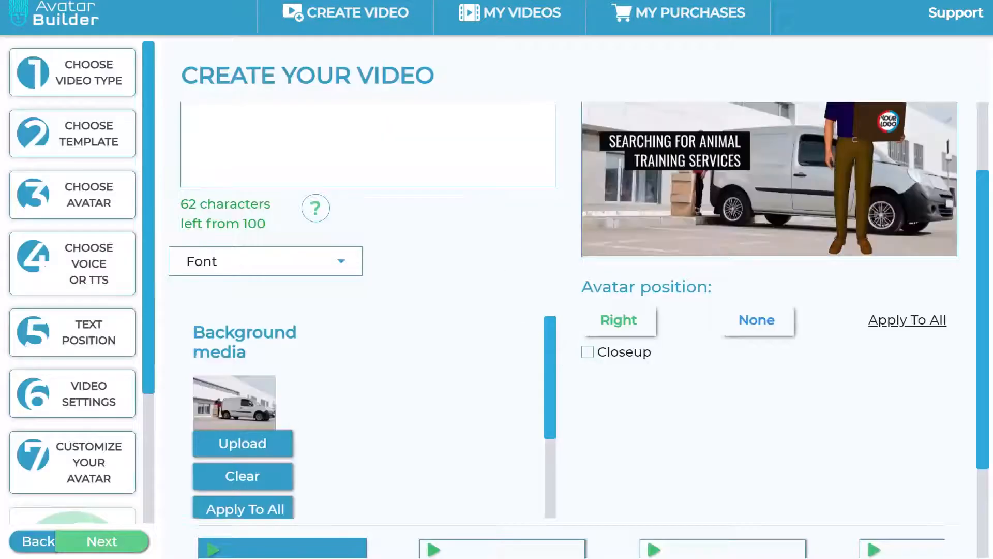
scroll(975, 331, "up", 1)
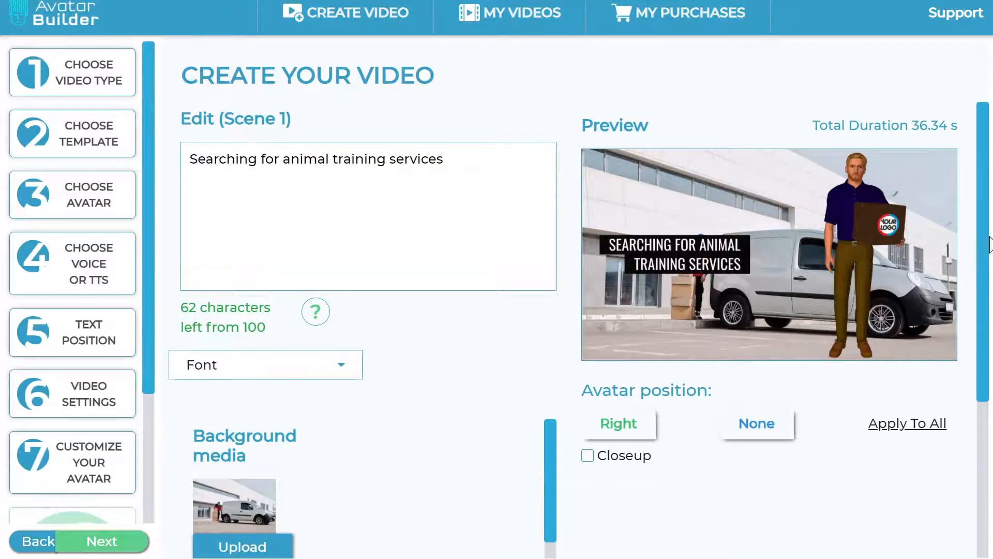
Apply scene 1's delivery van background to all scenes
scroll(989, 243, "down", 5)
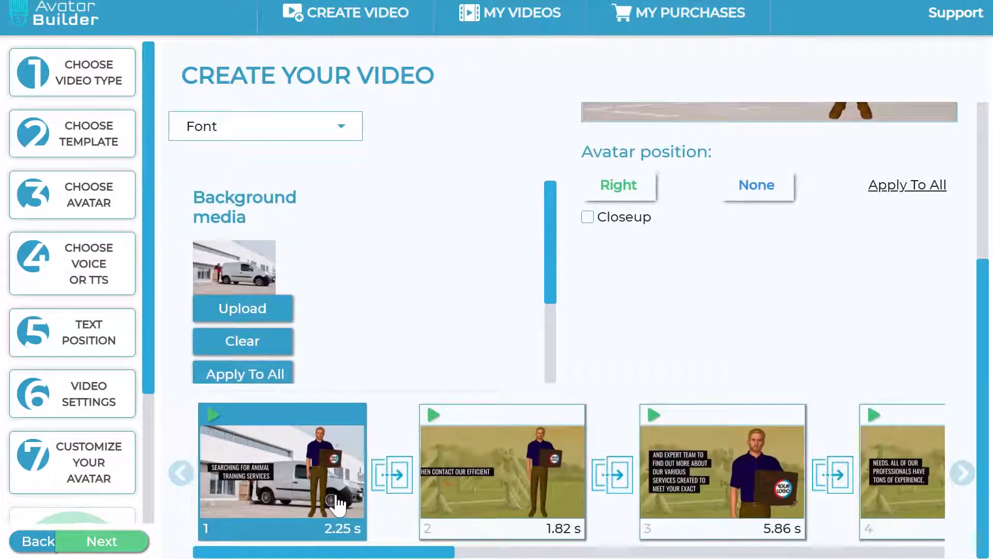
left_click(516, 489)
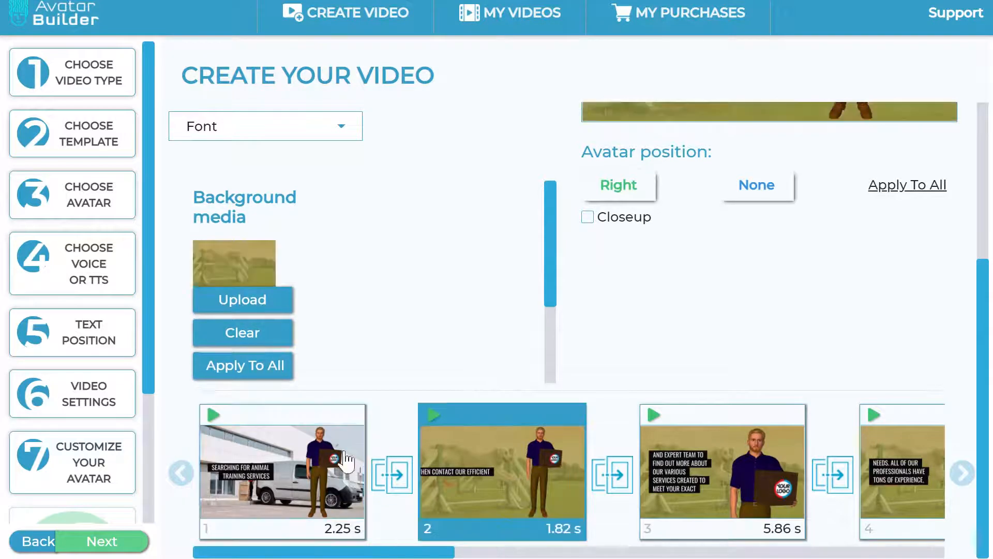
left_click(272, 499)
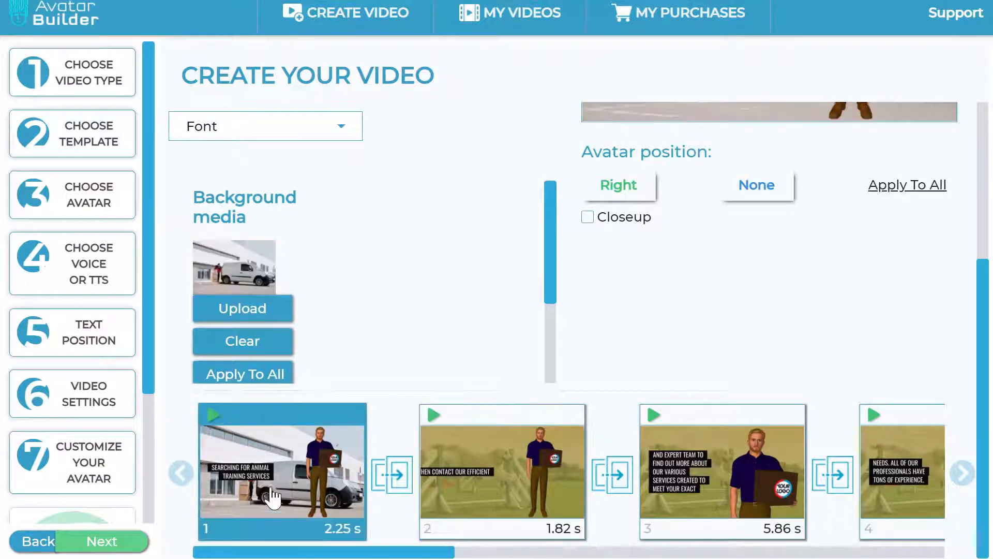
left_click(274, 379)
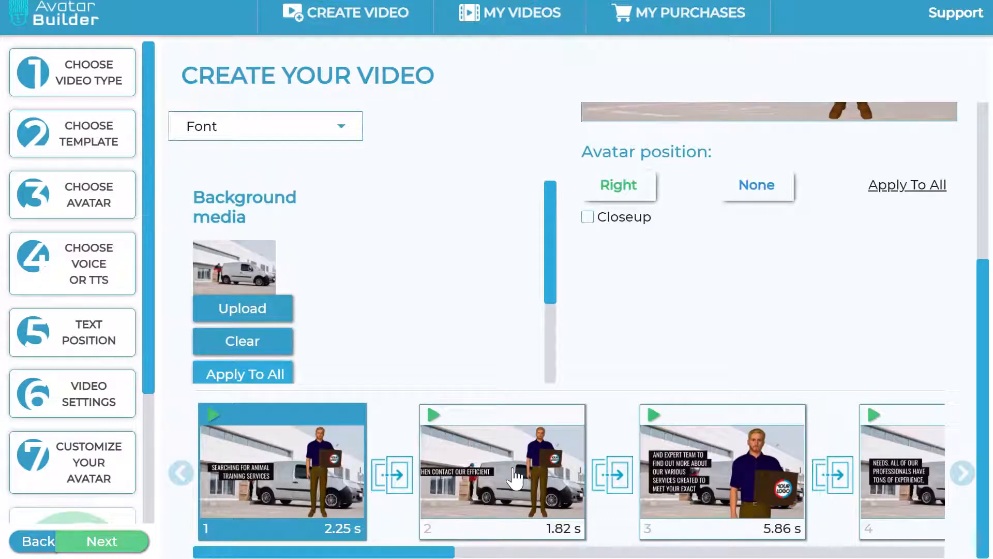
Clear the background media from scene 2
left_click(516, 478)
left_click(260, 344)
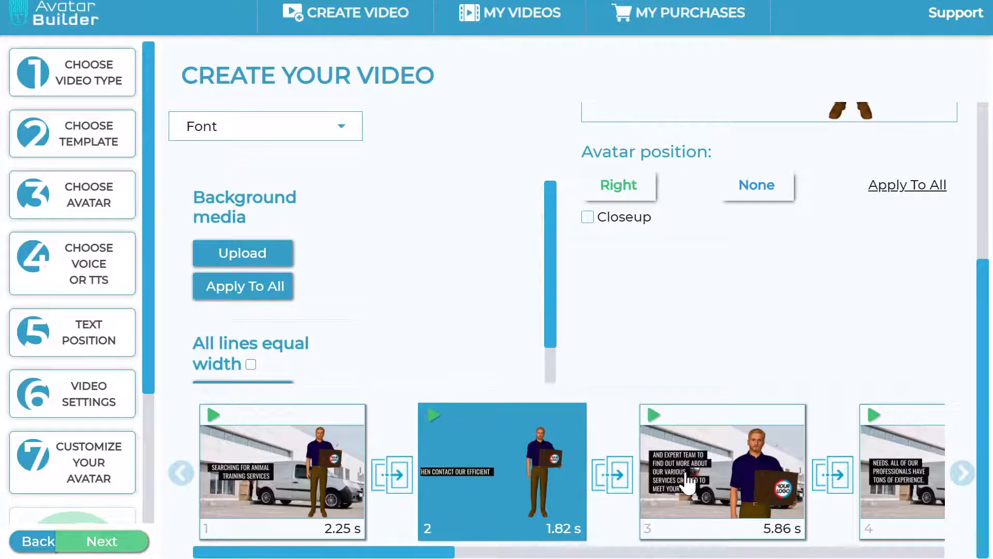
left_click(705, 489)
left_click(511, 491)
scroll(606, 382, "up", 5)
scroll(399, 383, "down", 5)
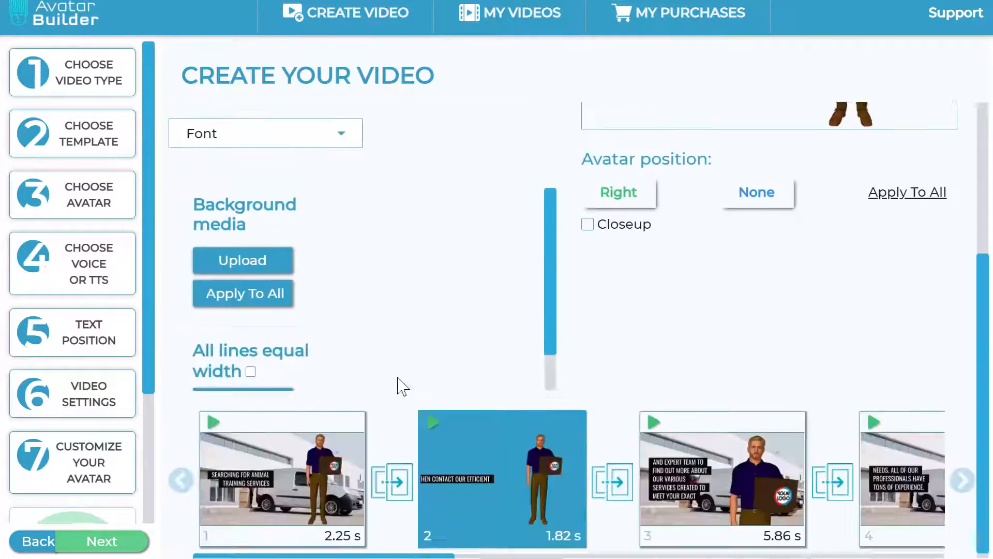
Set scene 2's background to the Pexels stock video of a photographer browsing food photos on a laptop
left_click(250, 251)
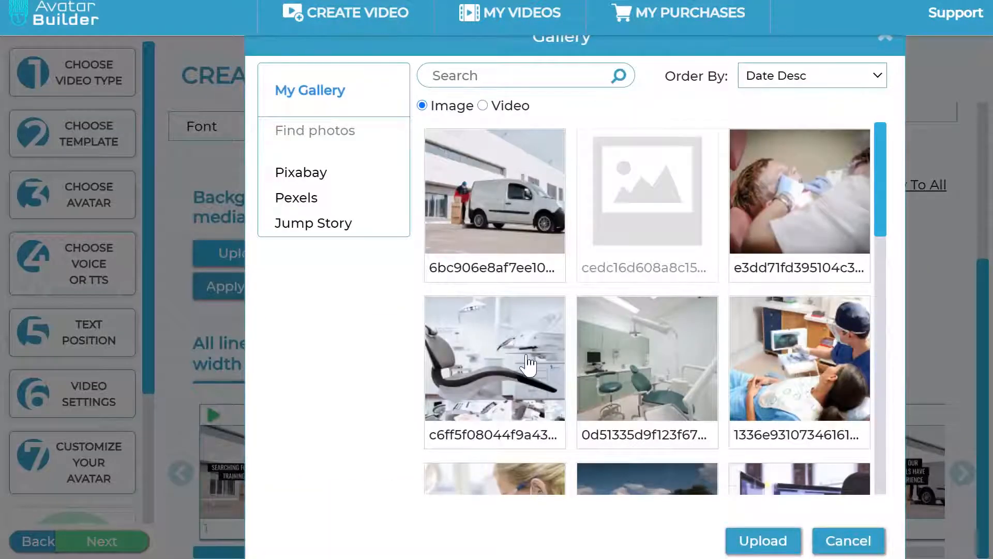
scroll(670, 226, "down", 10)
scroll(754, 276, "up", 10)
left_click(306, 200)
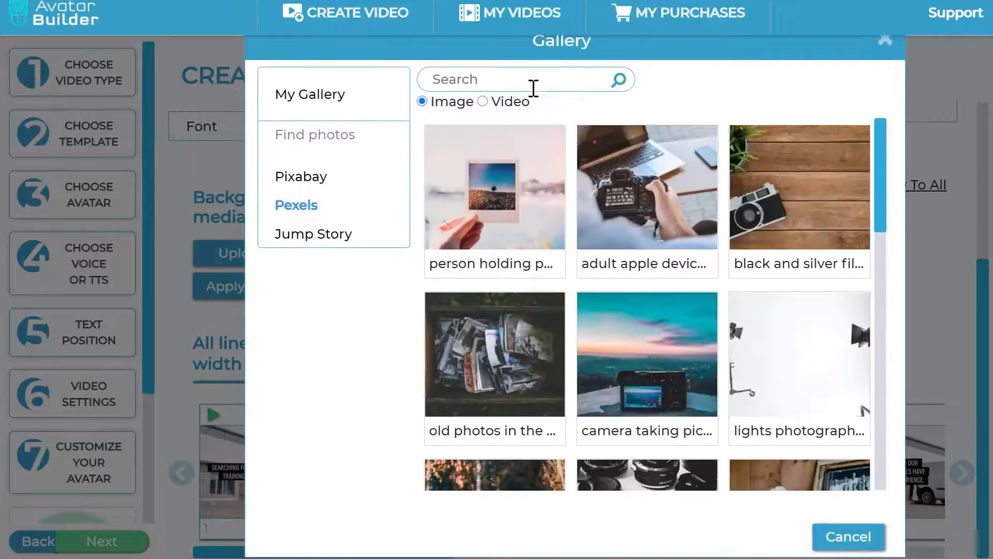
left_click(512, 101)
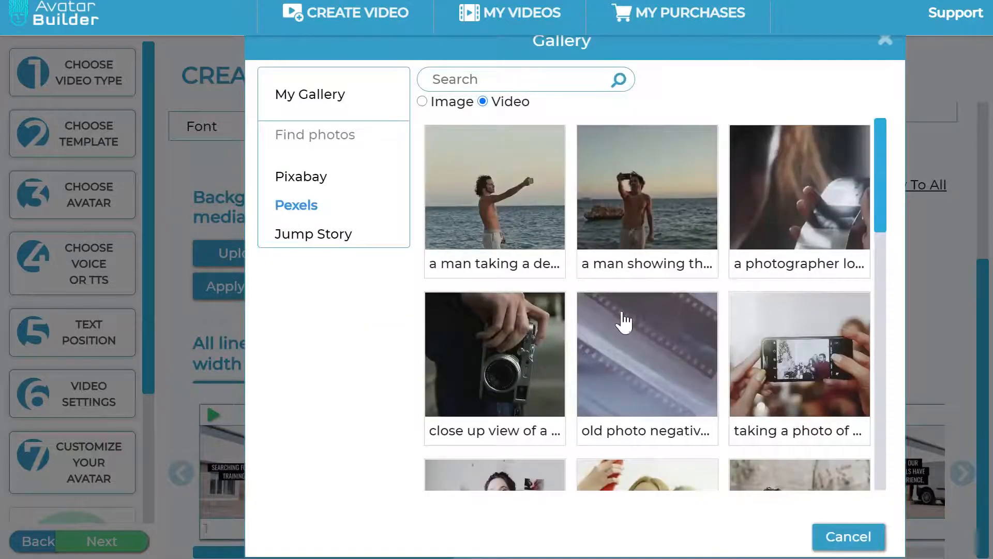
scroll(623, 317, "down", 10)
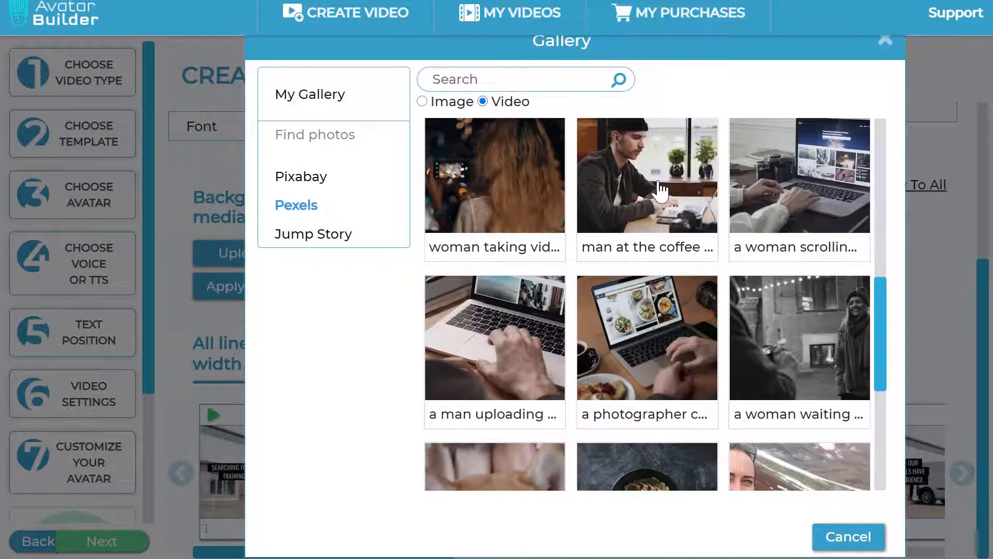
scroll(682, 293, "down", 5)
scroll(683, 293, "up", 4)
left_click(667, 252)
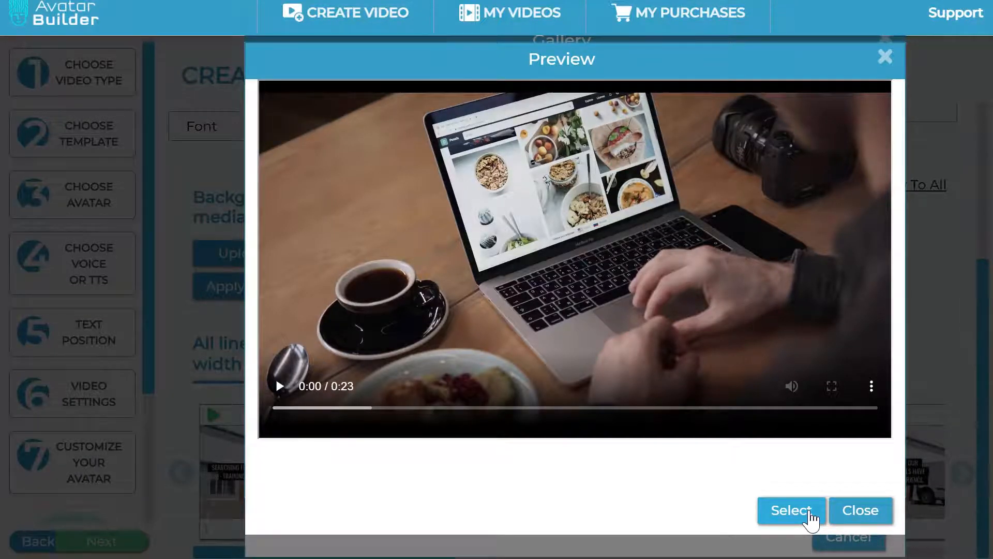
left_click(811, 517)
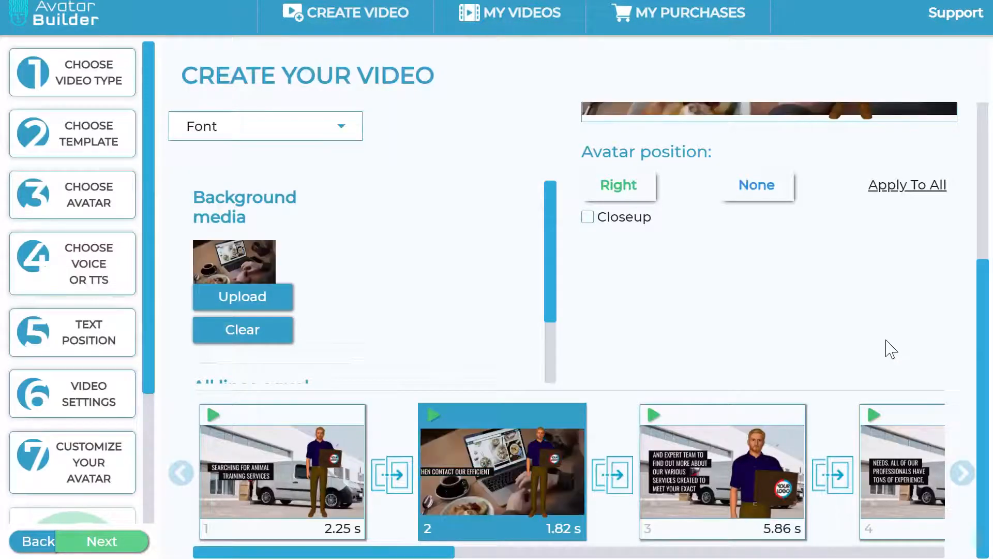
Enable the avatar closeup in scene 2, then try the avatar position None and restore it to Right
scroll(849, 317, "up", 5)
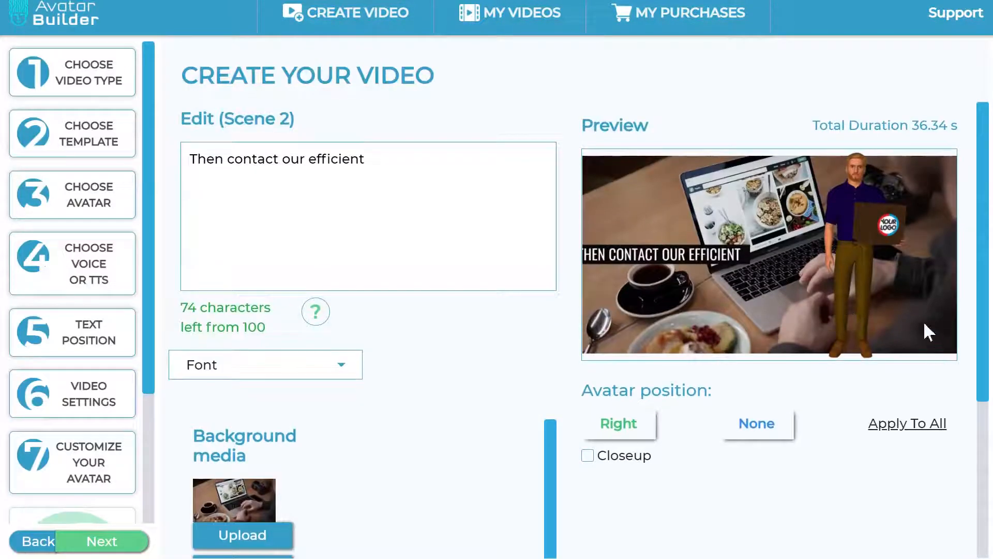
scroll(924, 259, "down", 5)
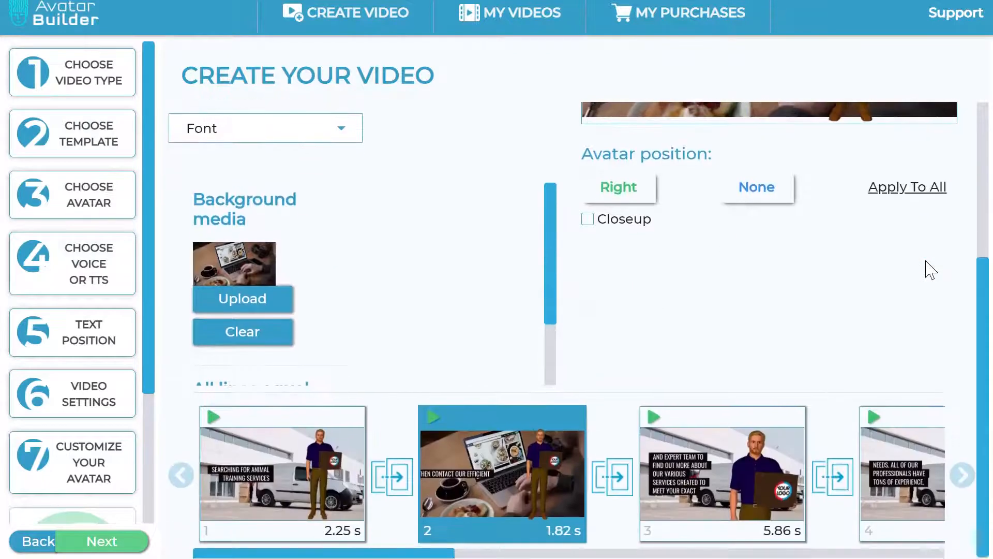
scroll(925, 258, "up", 3)
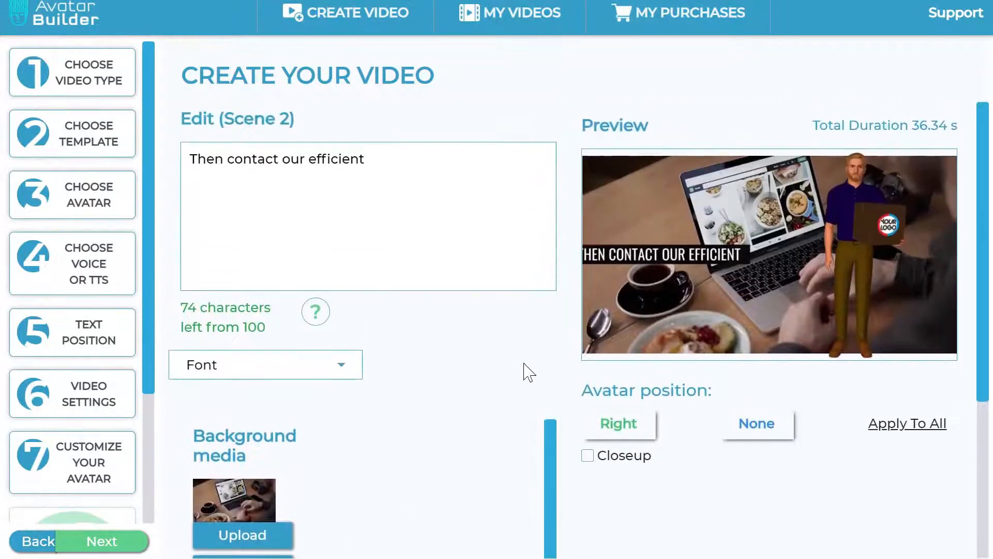
scroll(528, 373, "down", 4)
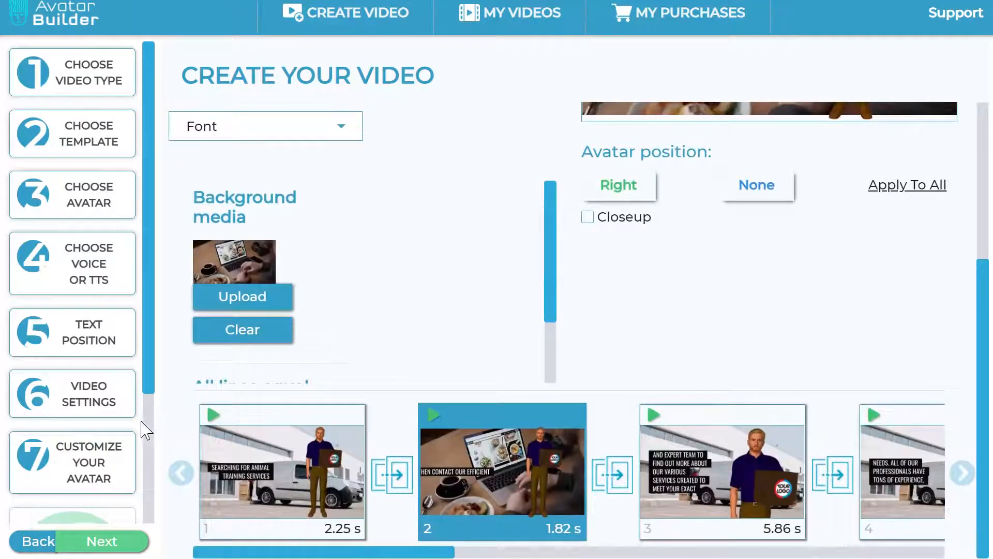
scroll(146, 428, "down", 3)
scroll(147, 428, "up", 3)
scroll(610, 366, "up", 4)
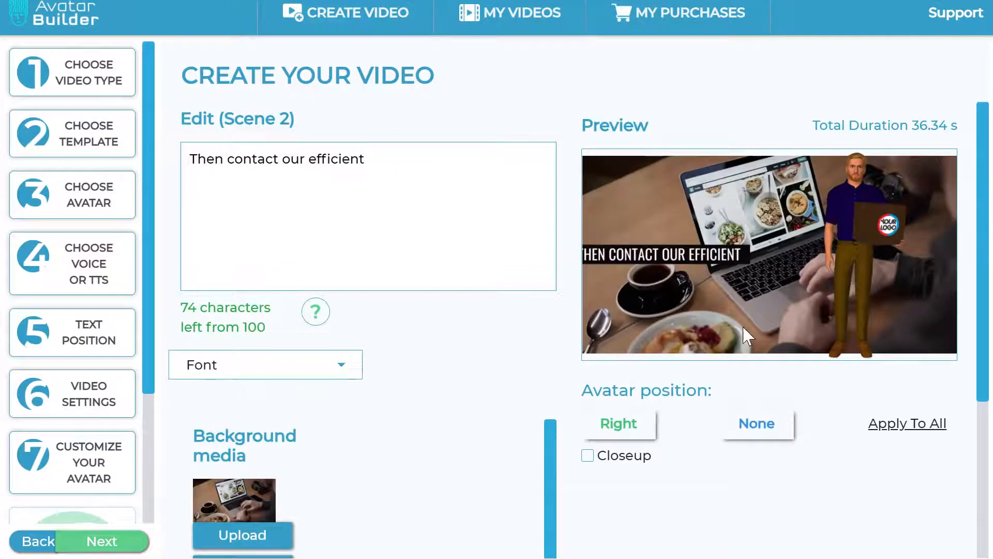
left_click(590, 463)
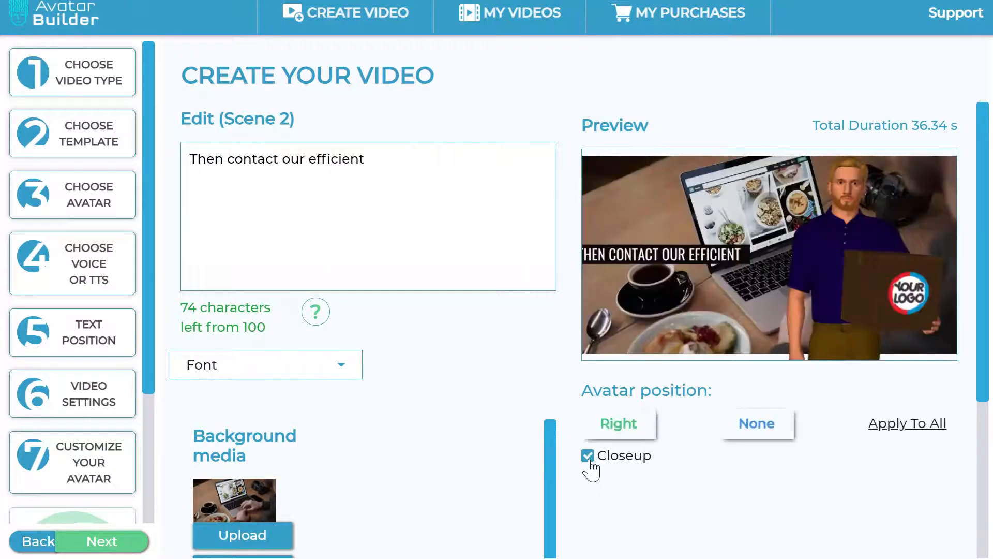
left_click(772, 434)
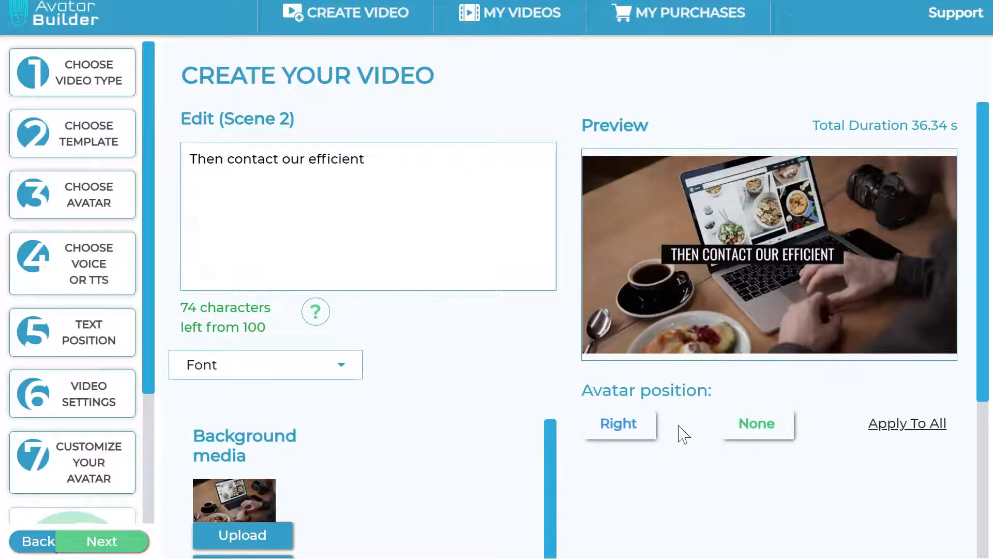
left_click(634, 432)
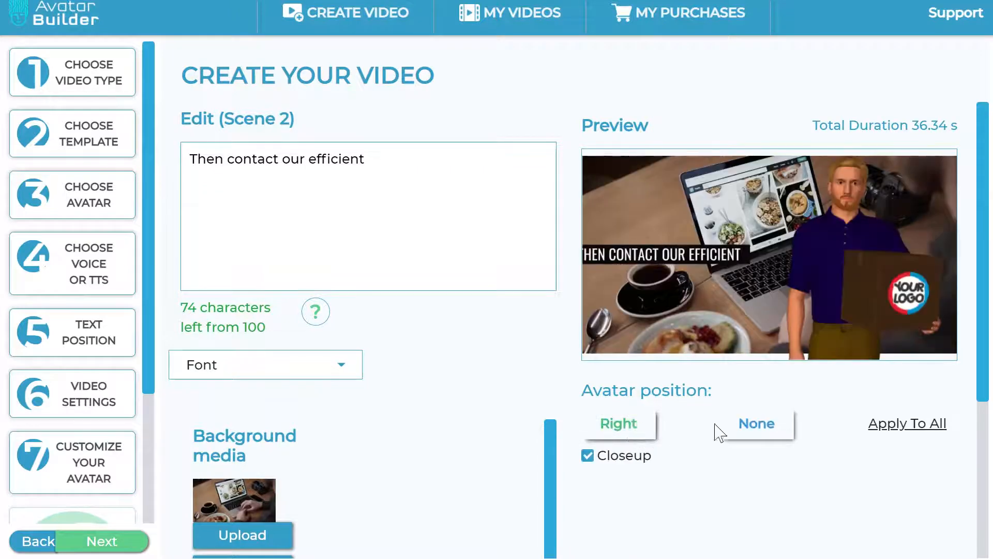
Review the avatar position setting and compare the avatar framing across the scenes in the timeline
scroll(706, 451, "down", 1)
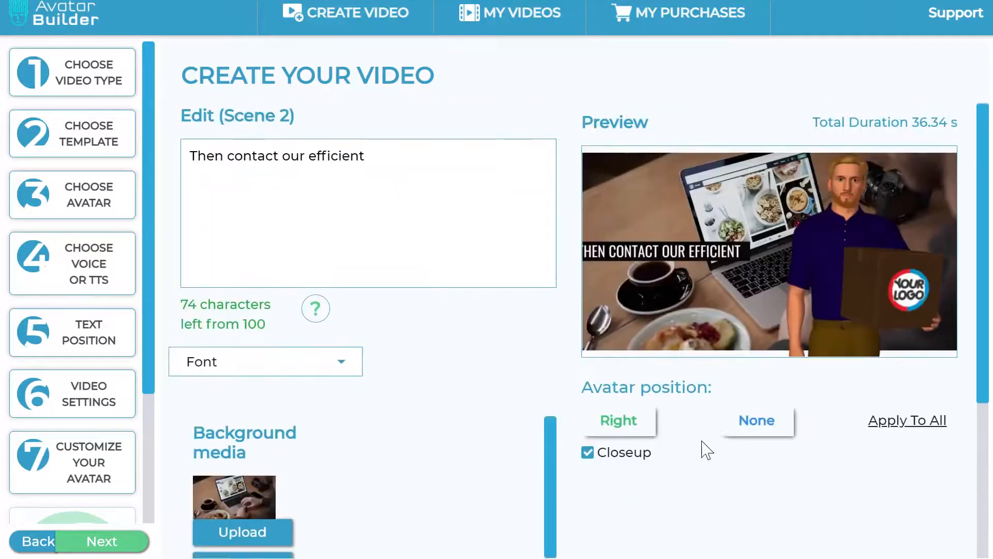
scroll(636, 423, "down", 5)
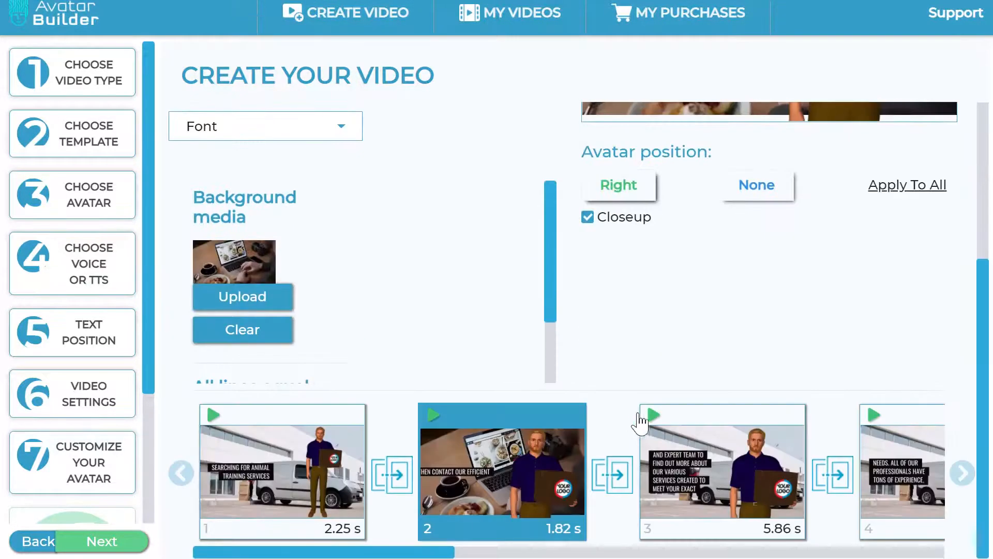
left_click_drag(425, 554, 865, 556)
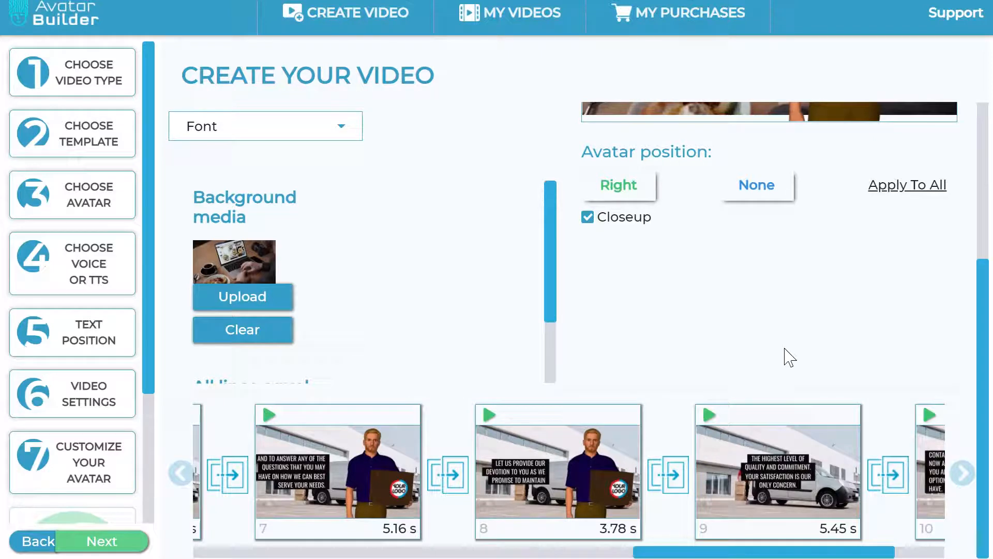
left_click_drag(807, 554, 468, 553)
scroll(552, 281, "up", 5)
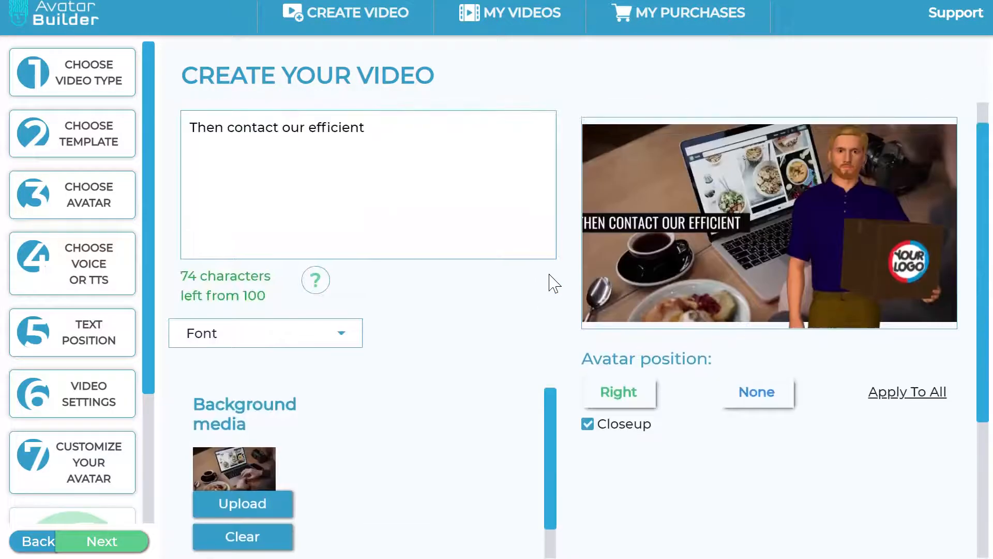
scroll(552, 281, "down", 2)
left_click_drag(602, 287, 765, 290)
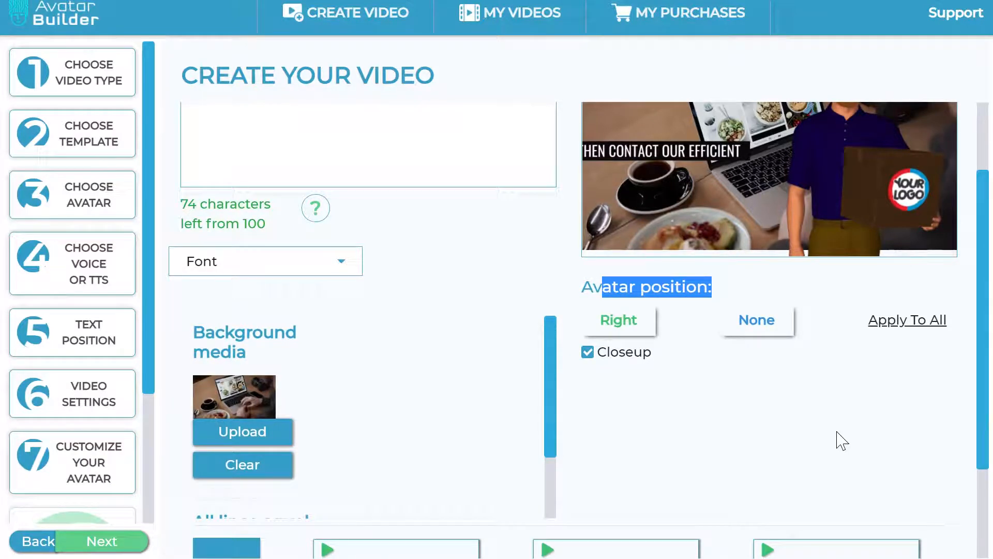
scroll(600, 362, "up", 2)
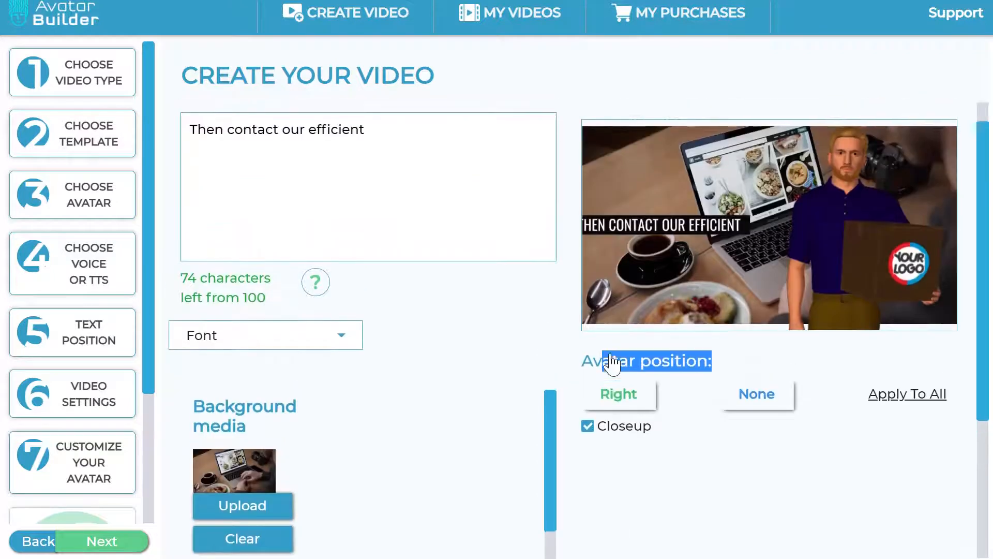
scroll(619, 362, "down", 4)
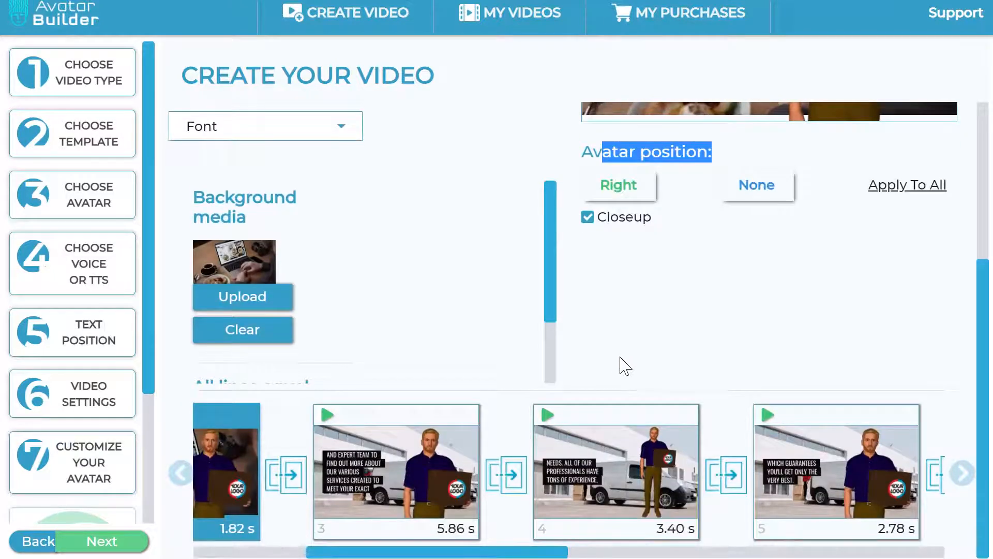
scroll(623, 365, "up", 2)
scroll(623, 381, "up", 3)
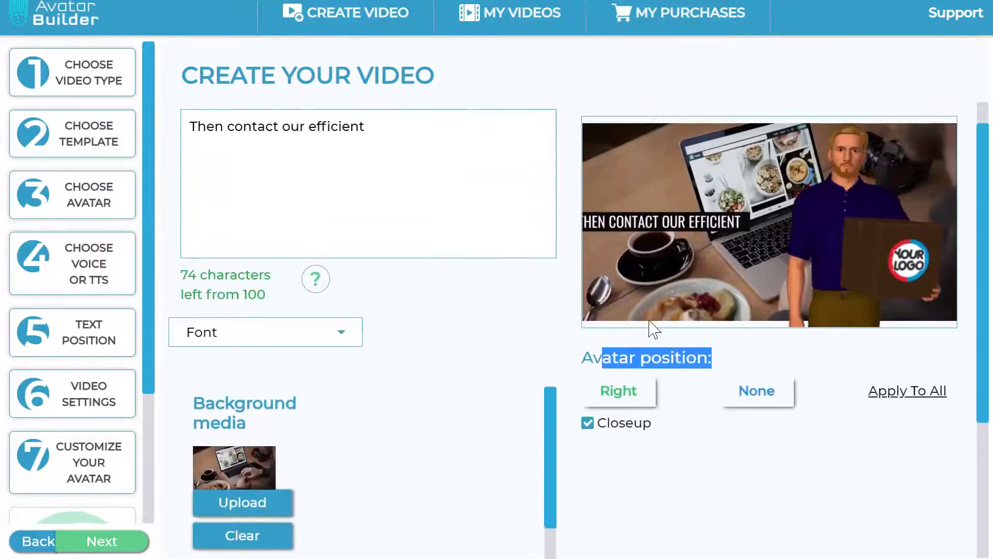
left_click(711, 392)
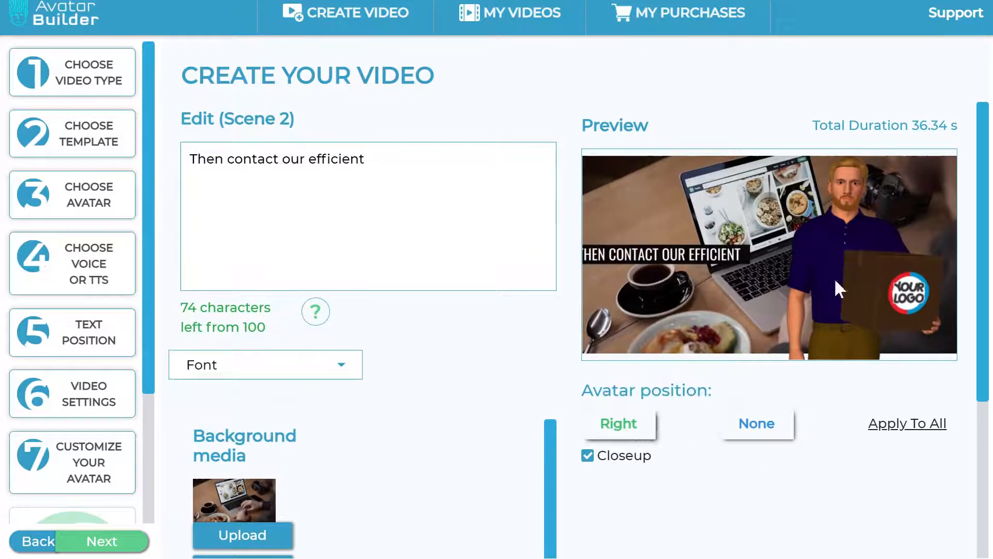
scroll(682, 497, "down", 5)
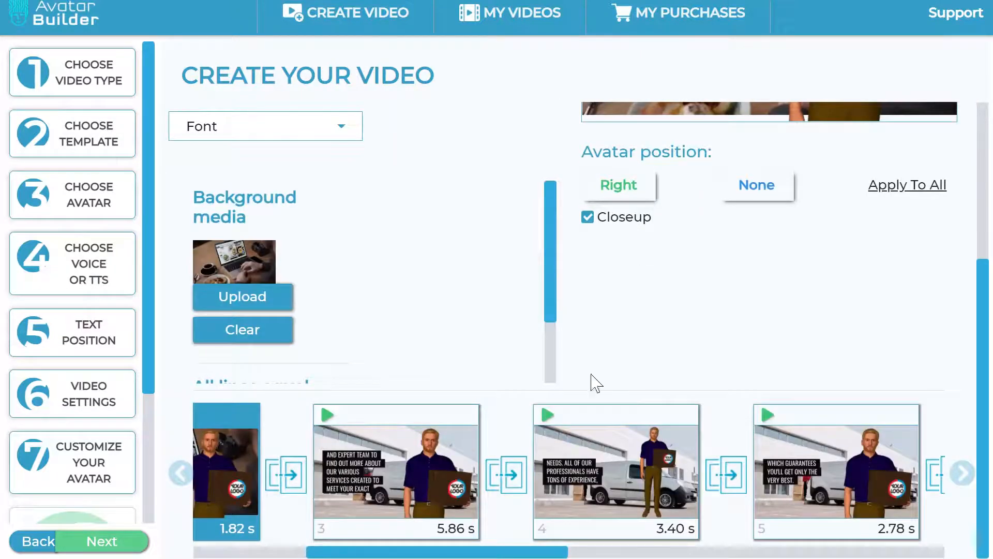
Open scene 4 for editing and check its preview against the neighbouring scenes
left_click(595, 452)
scroll(851, 327, "up", 4)
scroll(850, 327, "up", 1)
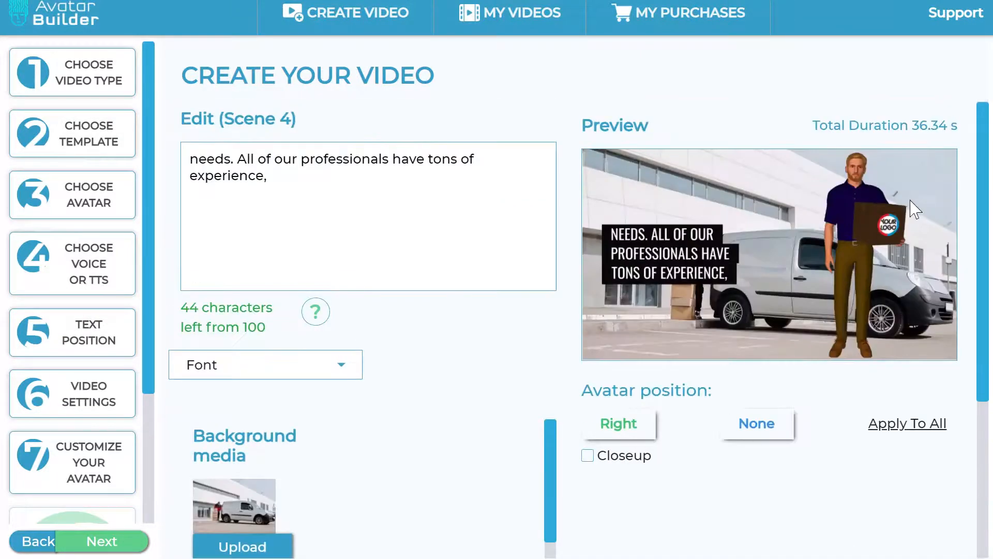
scroll(857, 336, "down", 5)
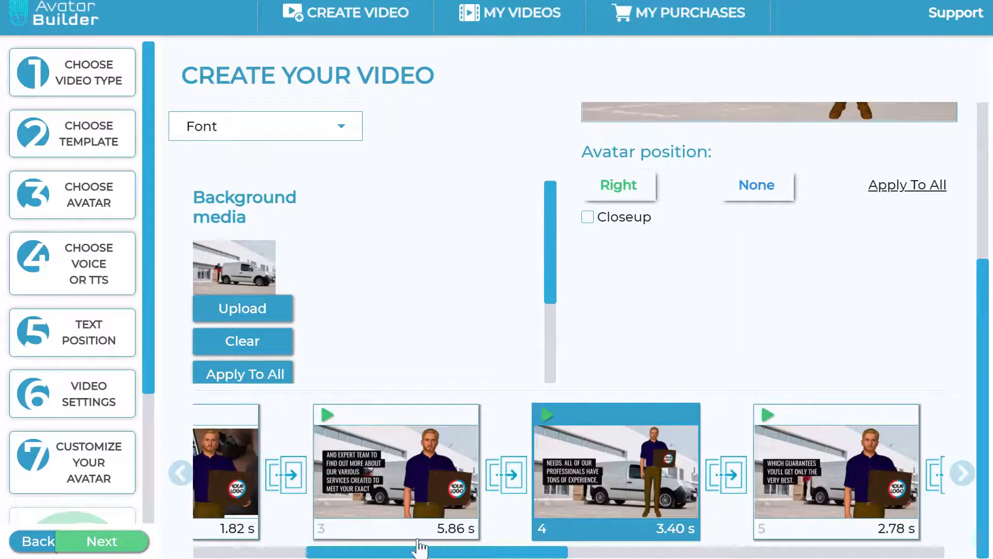
left_click_drag(505, 552, 351, 552)
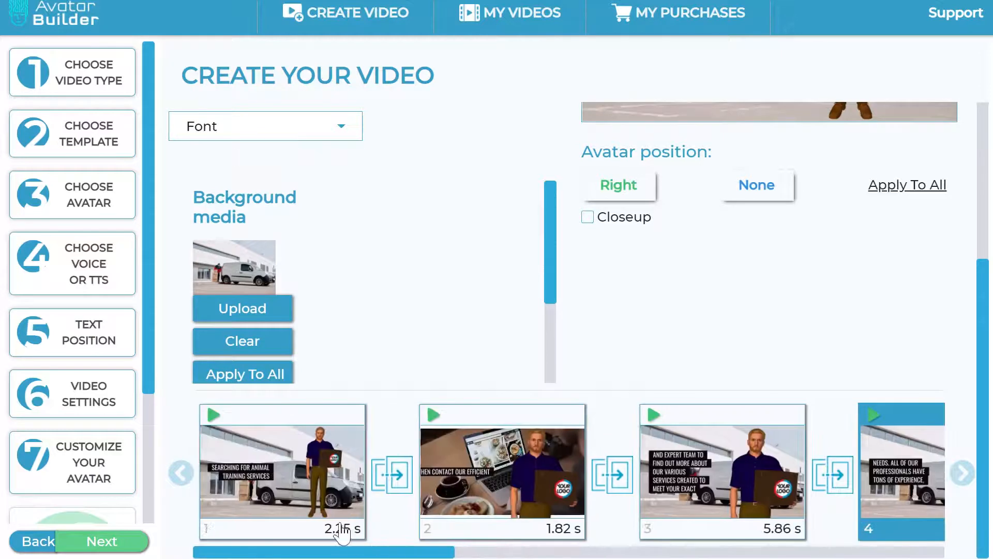
left_click_drag(455, 552, 478, 554)
scroll(408, 263, "up", 5)
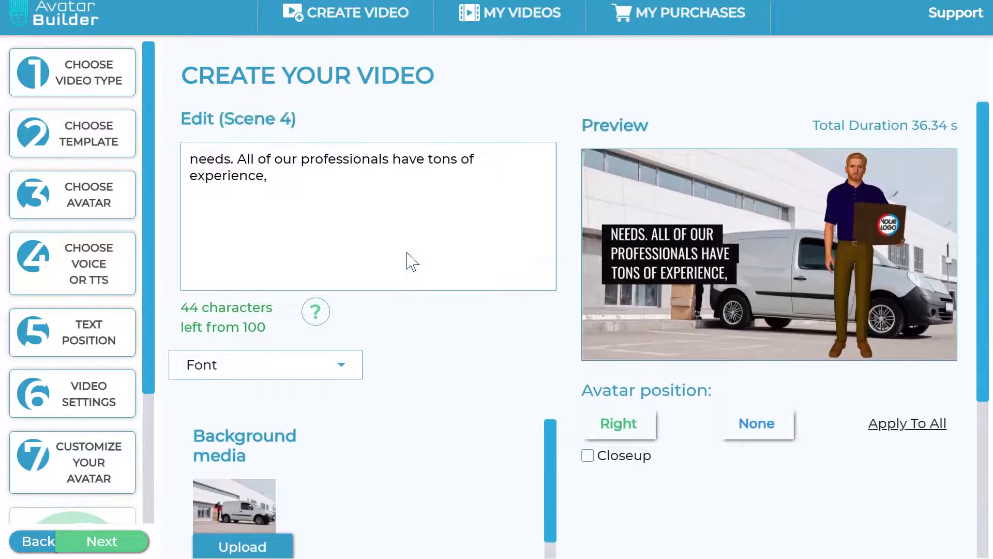
Set scene 4's background to the delivery van photo from My Gallery with its background removed
scroll(408, 272, "down", 2)
left_click(269, 459)
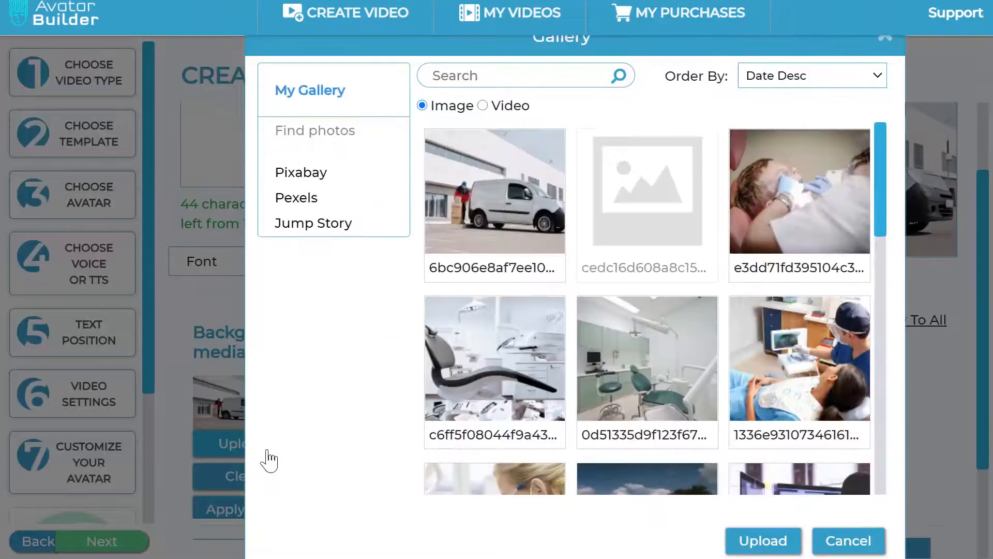
scroll(676, 215, "down", 6)
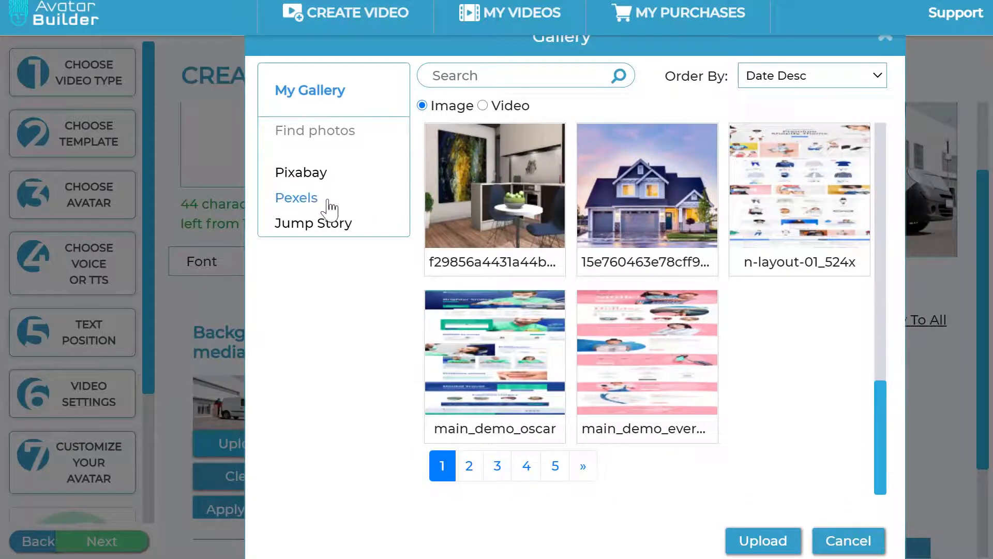
scroll(624, 237, "up", 5)
scroll(625, 239, "up", 8)
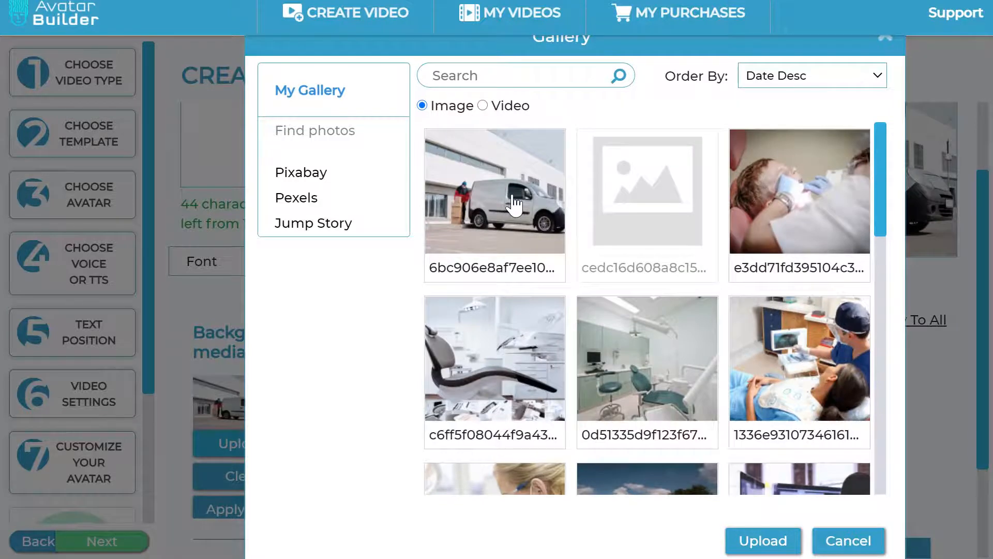
left_click(509, 204)
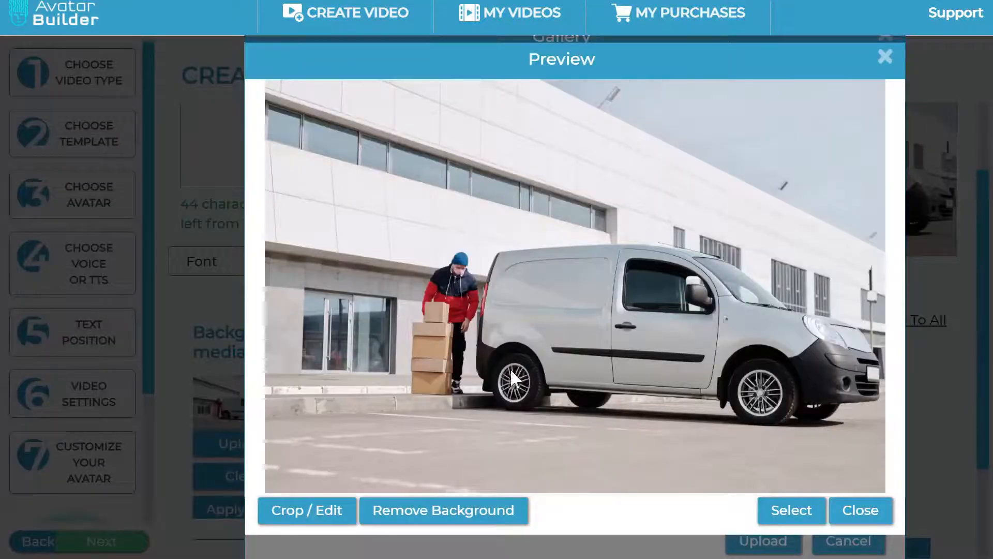
left_click(460, 516)
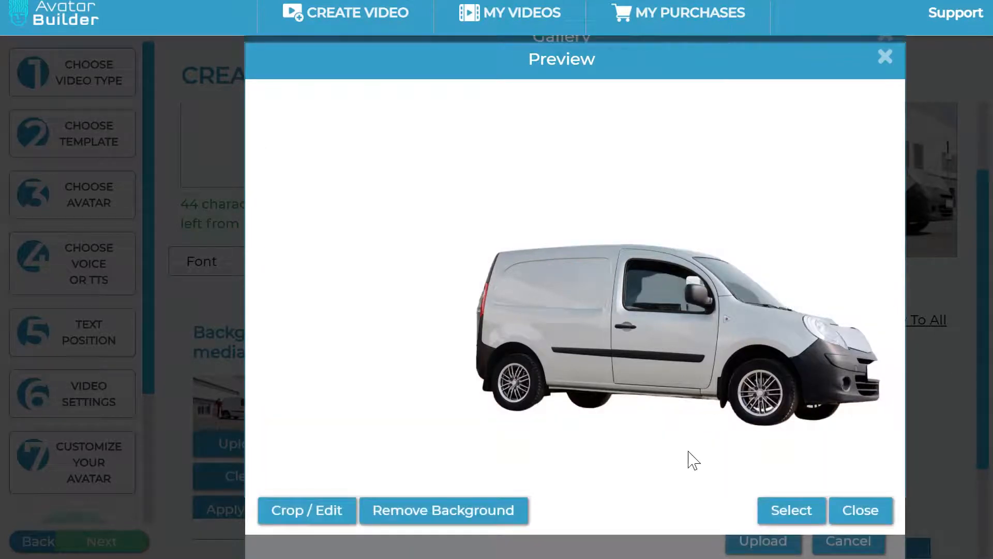
left_click(793, 512)
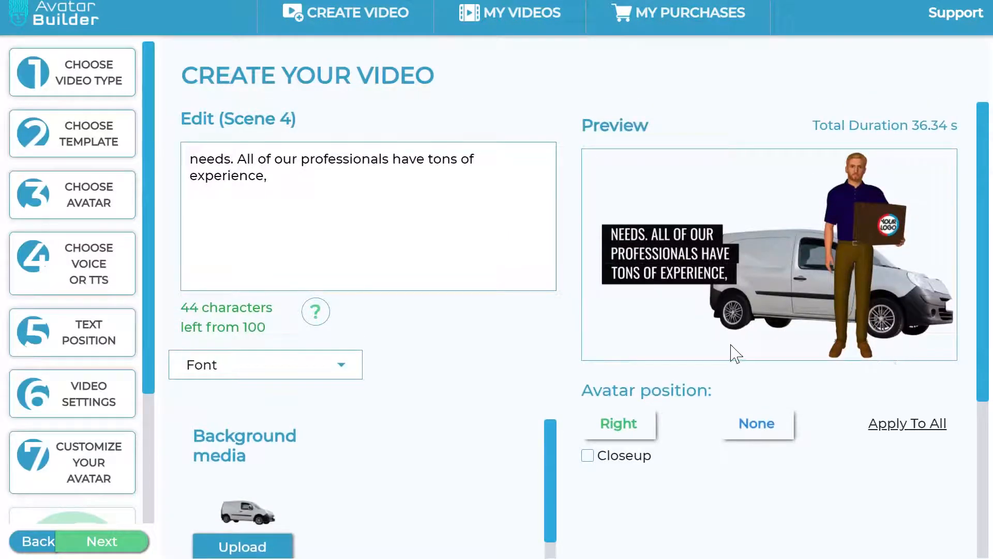
Finalize the video with the project name "salesvideo" at 1080p and start its creation
scroll(734, 352, "down", 5)
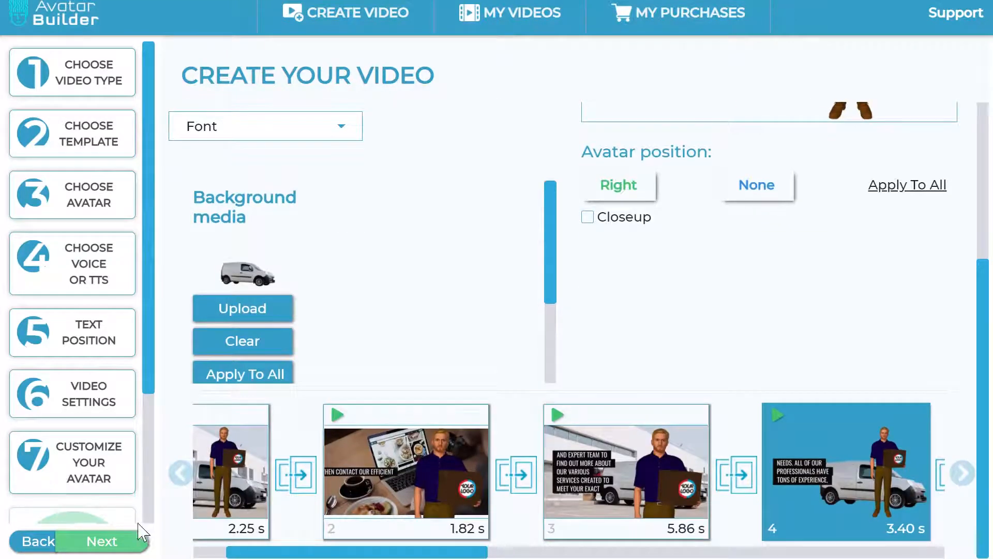
left_click(139, 547)
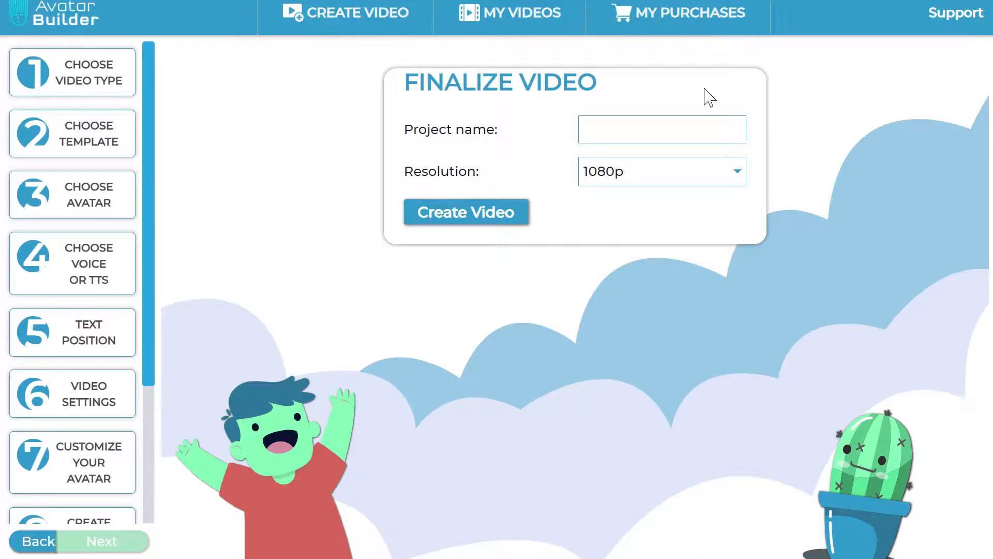
type("alesvideo")
left_click(435, 221)
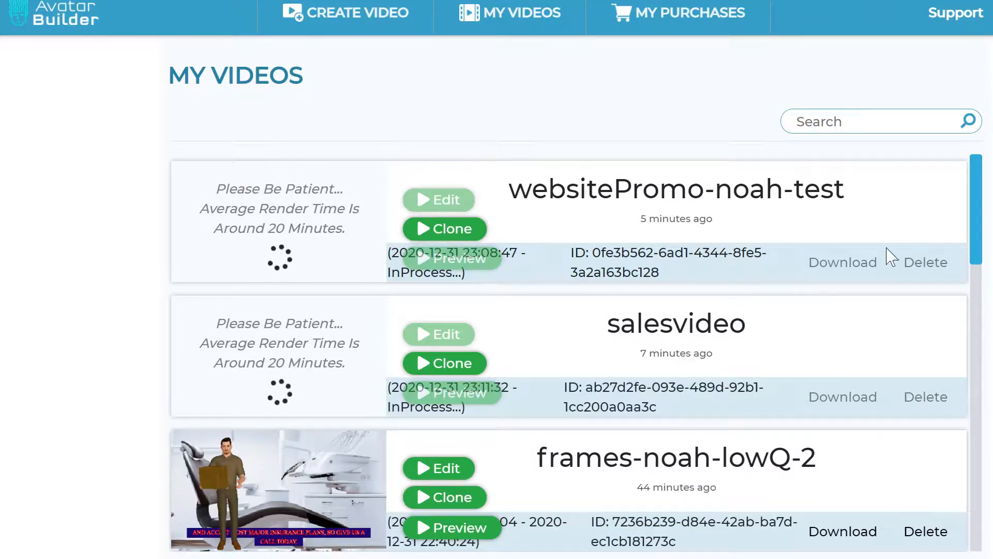
double_click(824, 270)
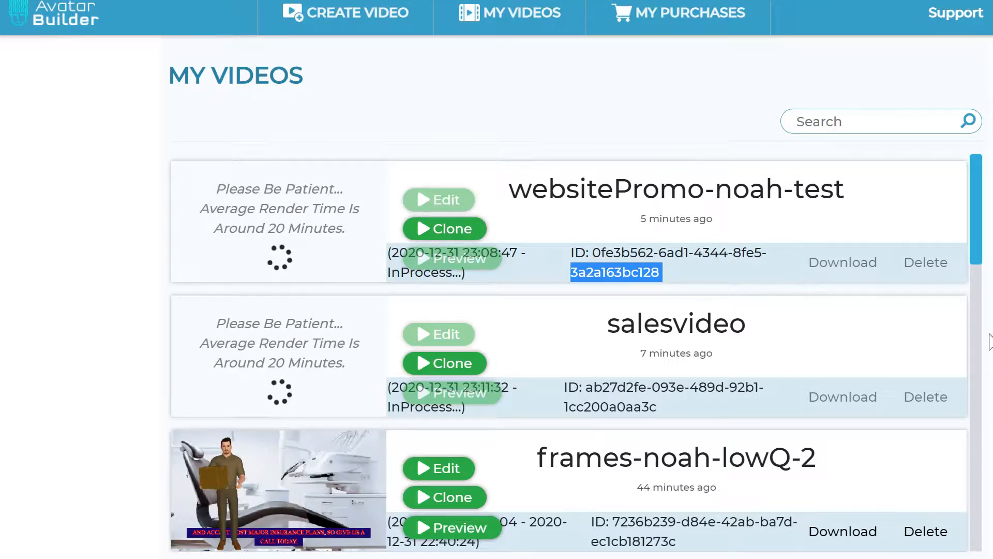
left_click(718, 202)
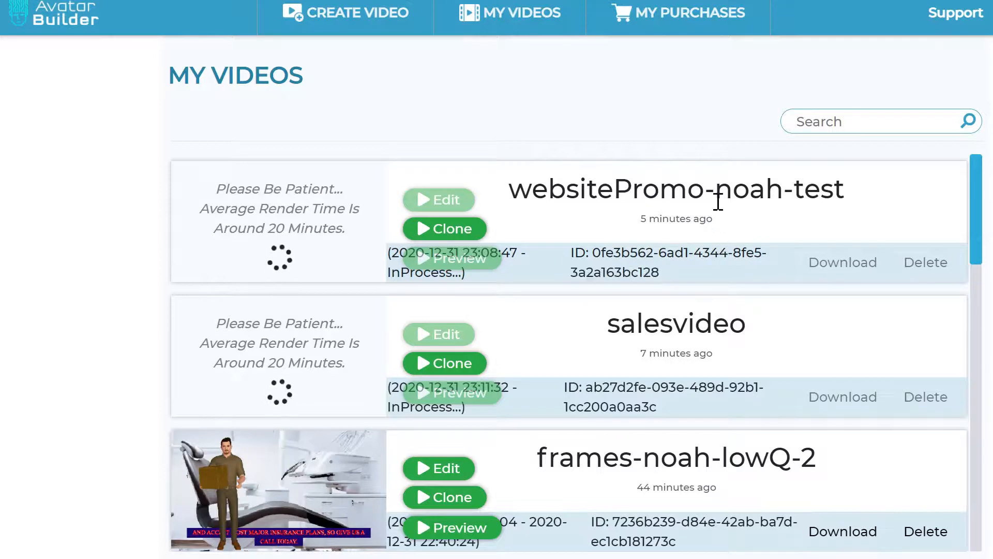